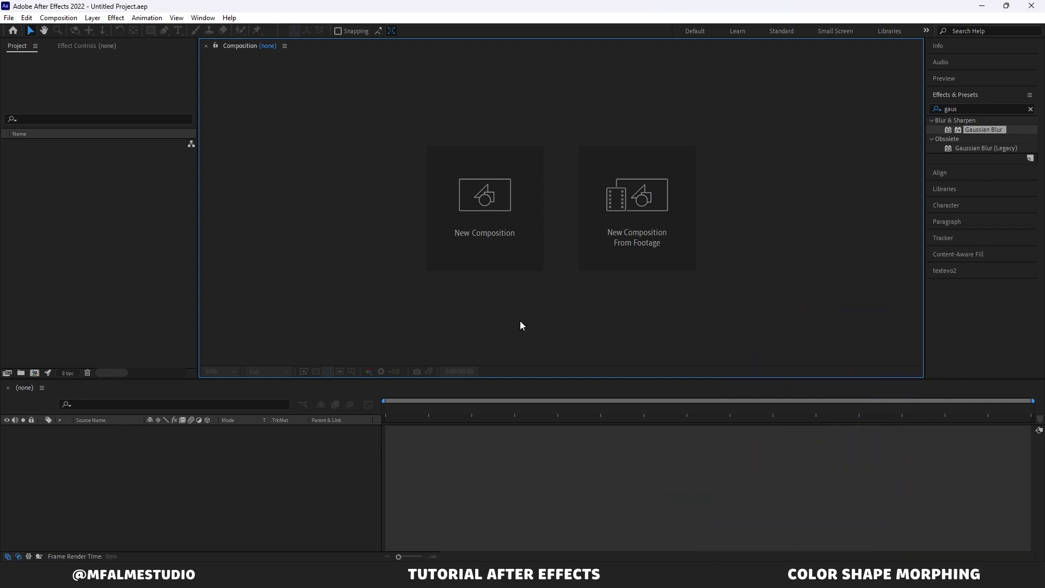
Create the 1920×1080, 30 fps, 10-second Comp 1 and copy colour code DEF9C4 from Notepad
left_click(513, 218)
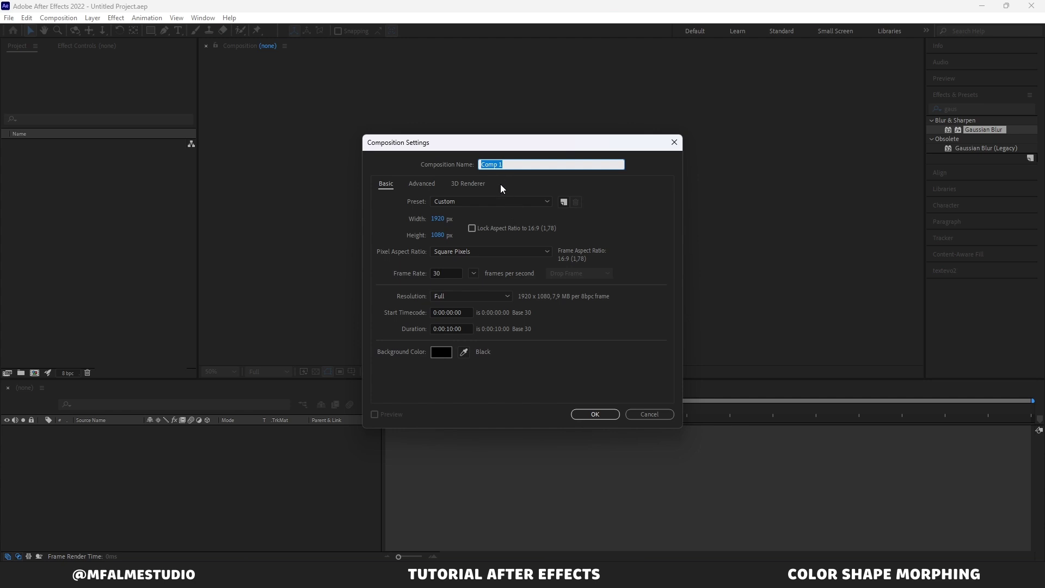
left_click(586, 413)
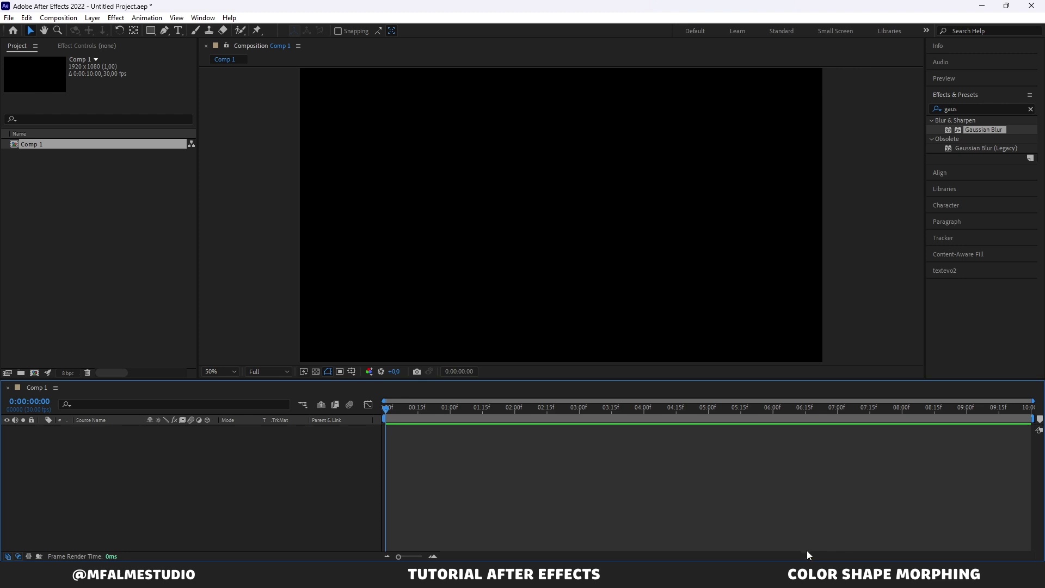
left_click(672, 575)
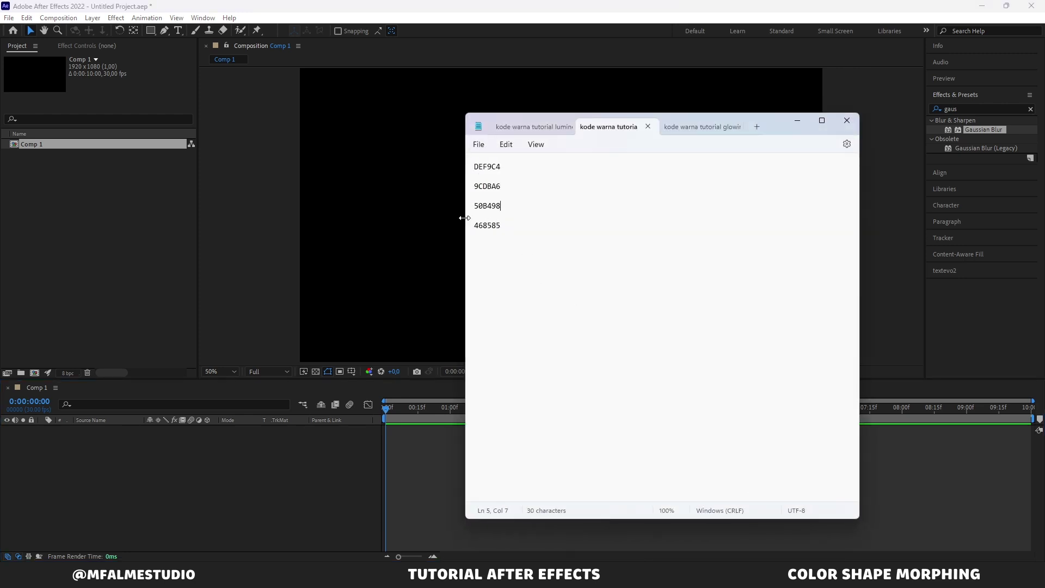
double_click(505, 166)
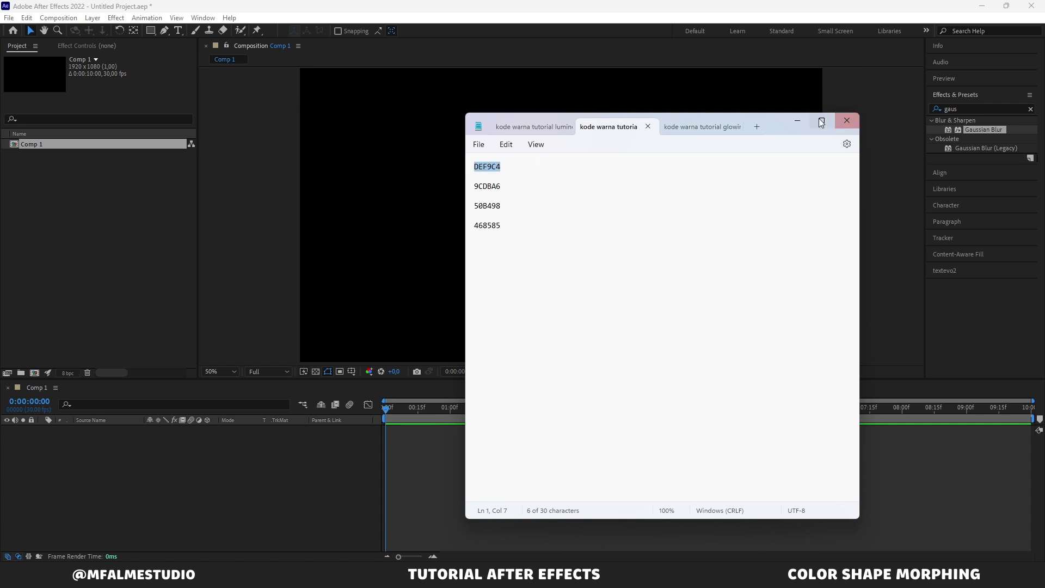
left_click(797, 120)
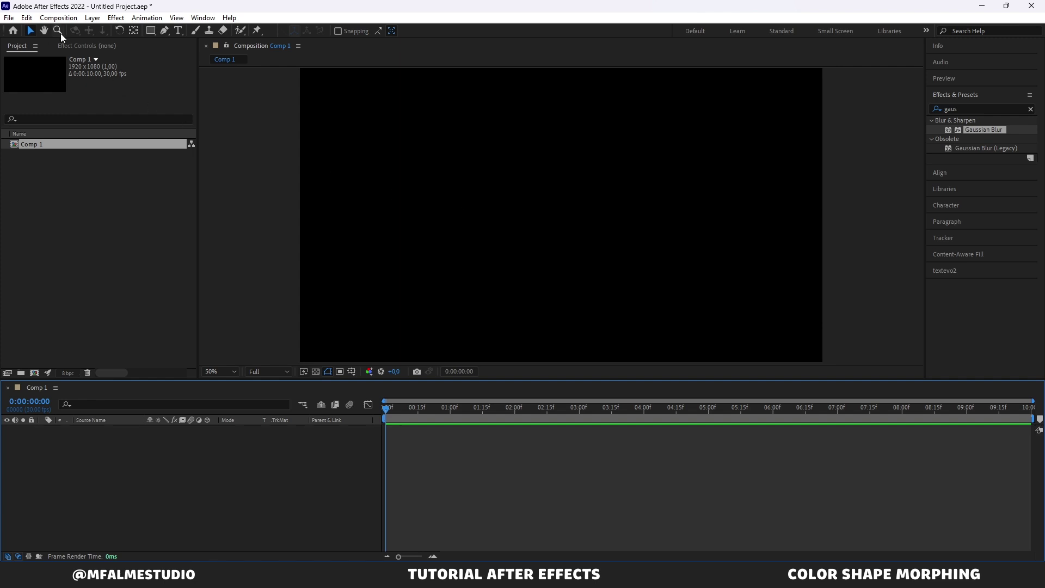
Add a full-frame solid layer coloured DEF9C4 as the pale lime green background
left_click(93, 18)
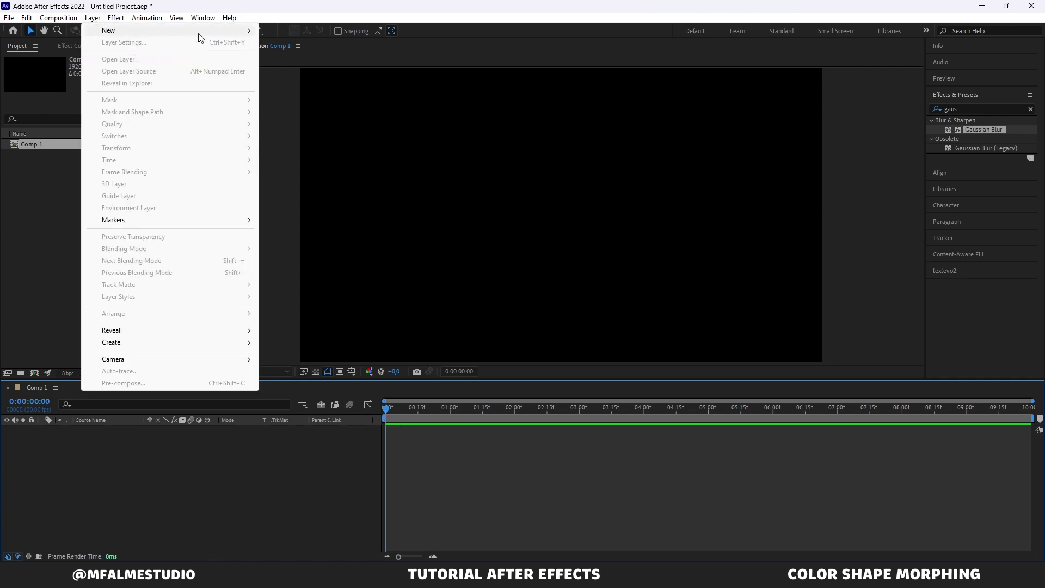
mouse_move(199, 32)
left_click(286, 42)
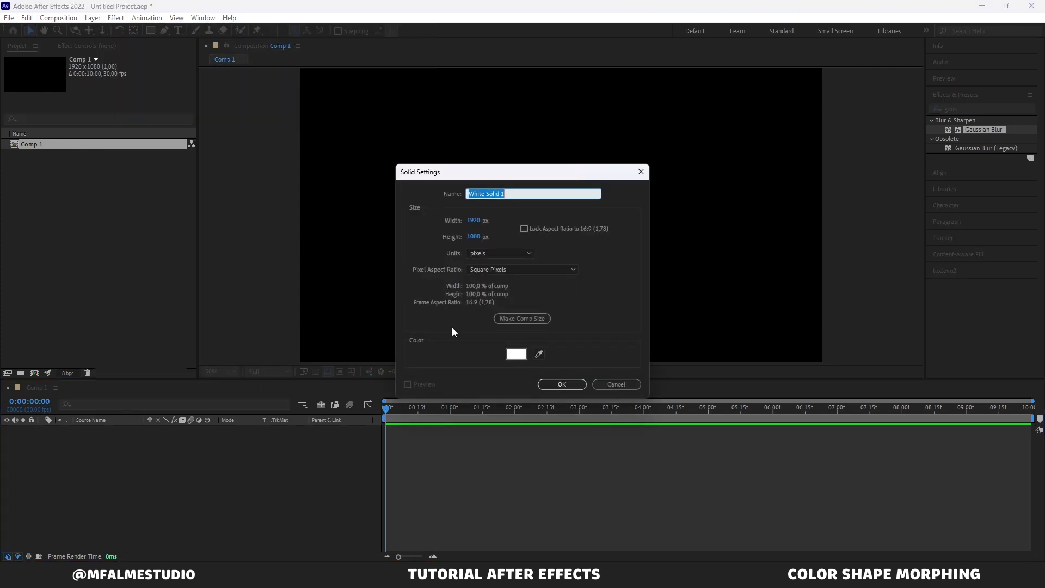
left_click(525, 357)
type("DEF9C4")
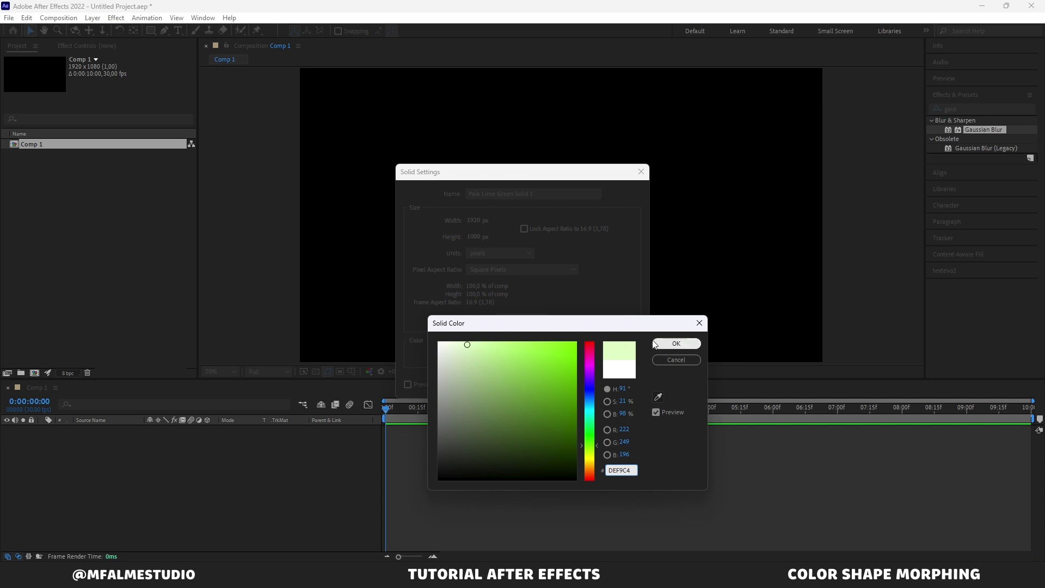
left_click(658, 341)
left_click(564, 383)
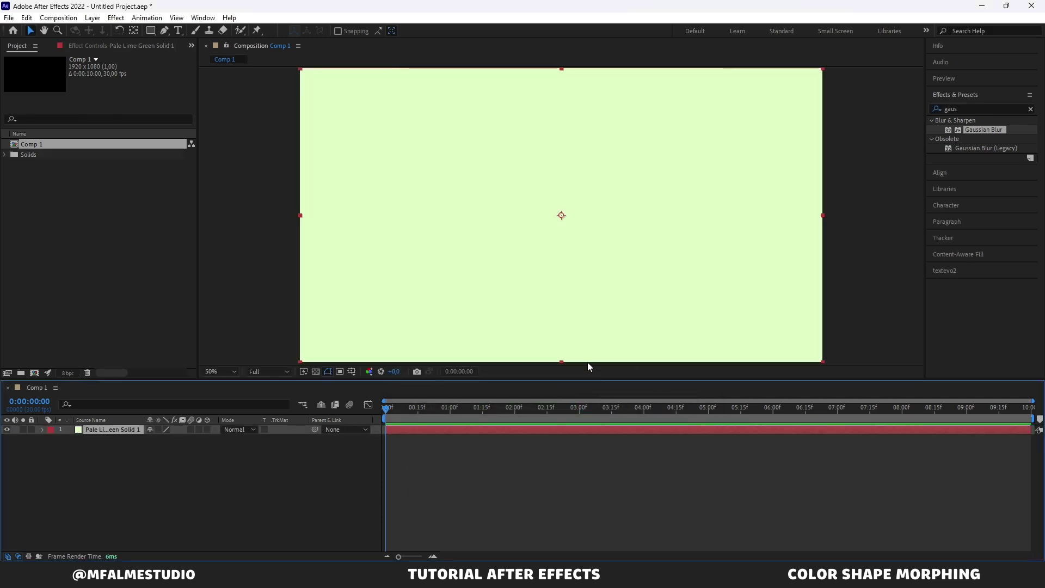
left_click(845, 258)
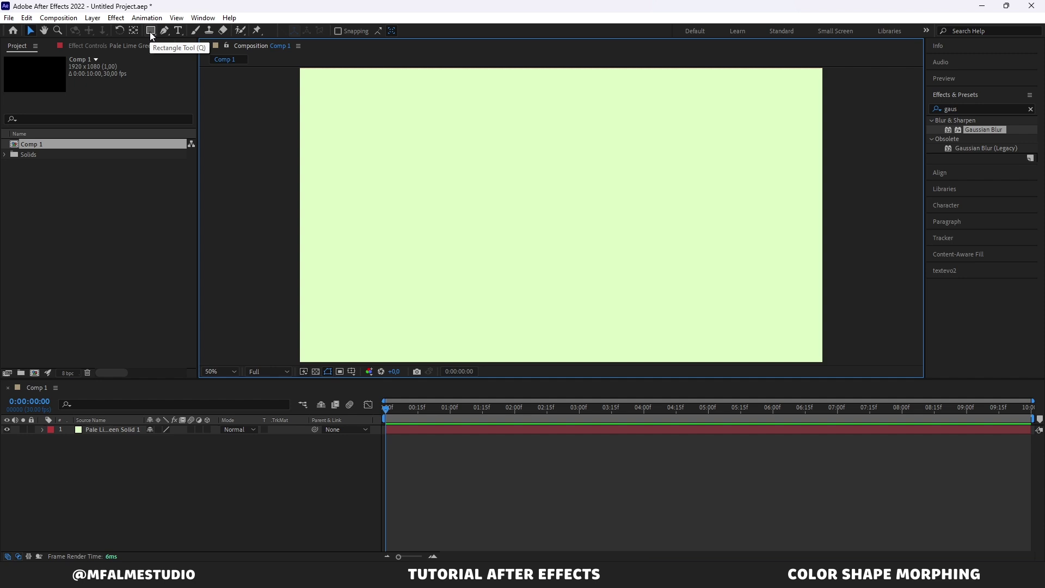
Draw a white pentagon with the Polygon Tool near the composition centre
left_click_drag(150, 32, 181, 66)
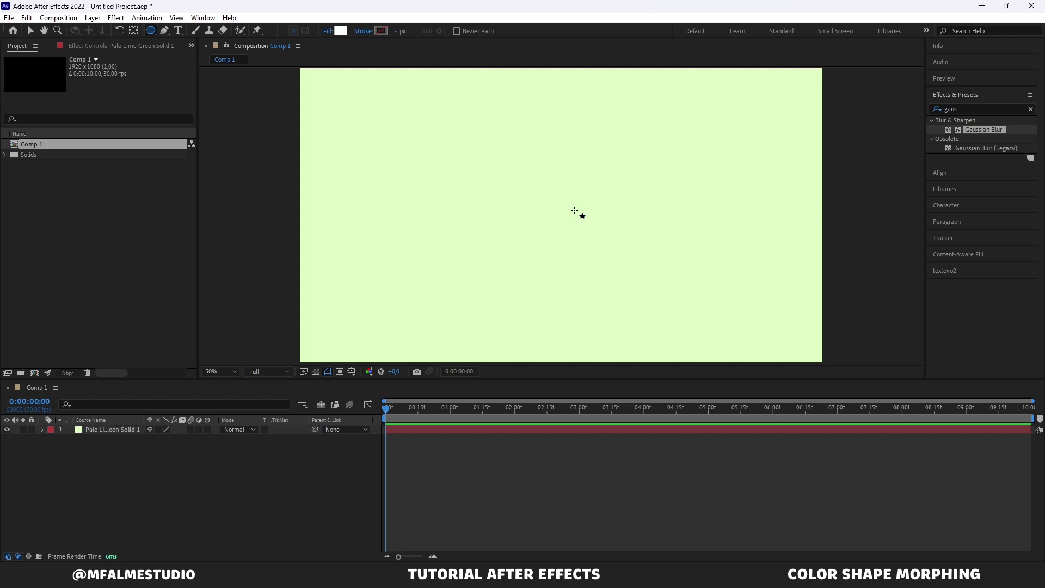
left_click_drag(574, 210, 664, 250)
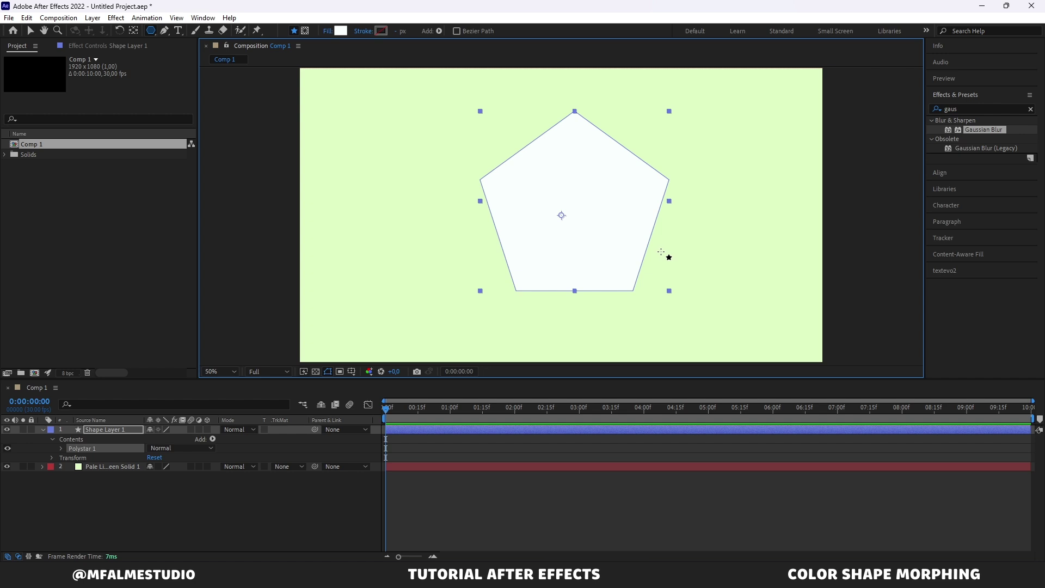
key("v")
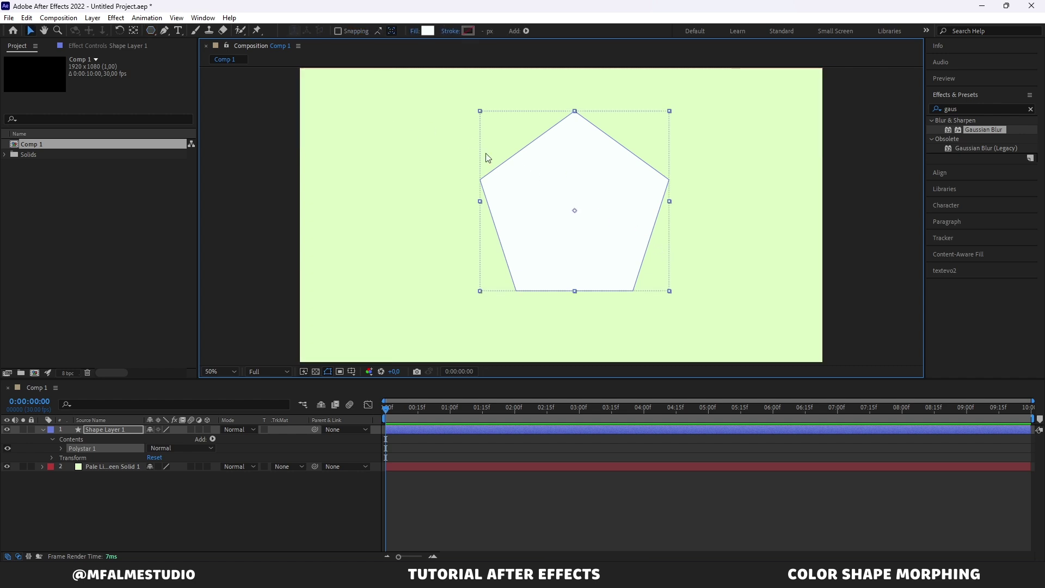
left_click(135, 31)
key("v")
left_click_drag(599, 217, 551, 220)
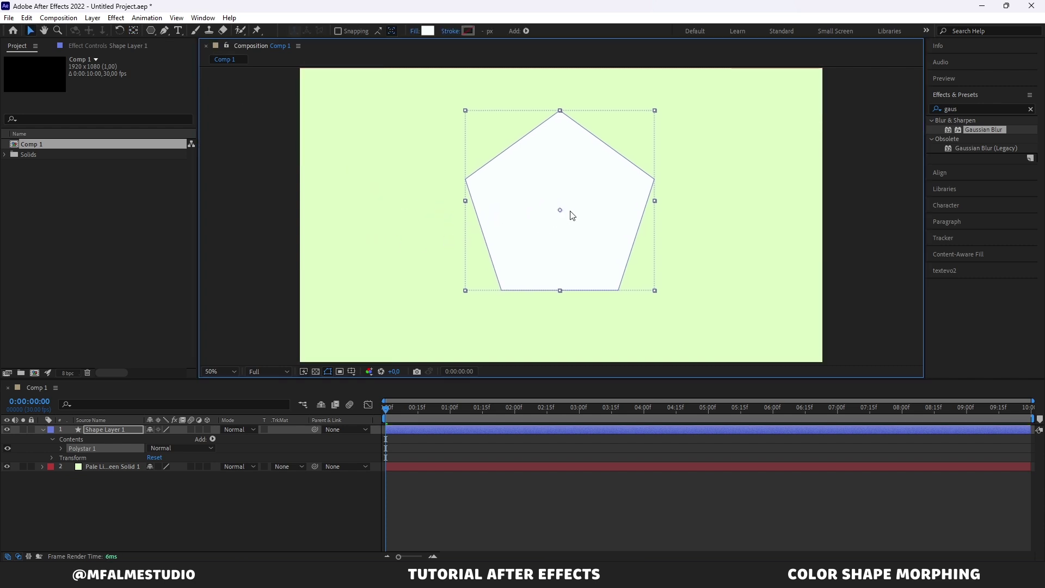
Centre the pentagon's anchor point and align the layer horizontally and vertically to the composition
left_click(946, 179)
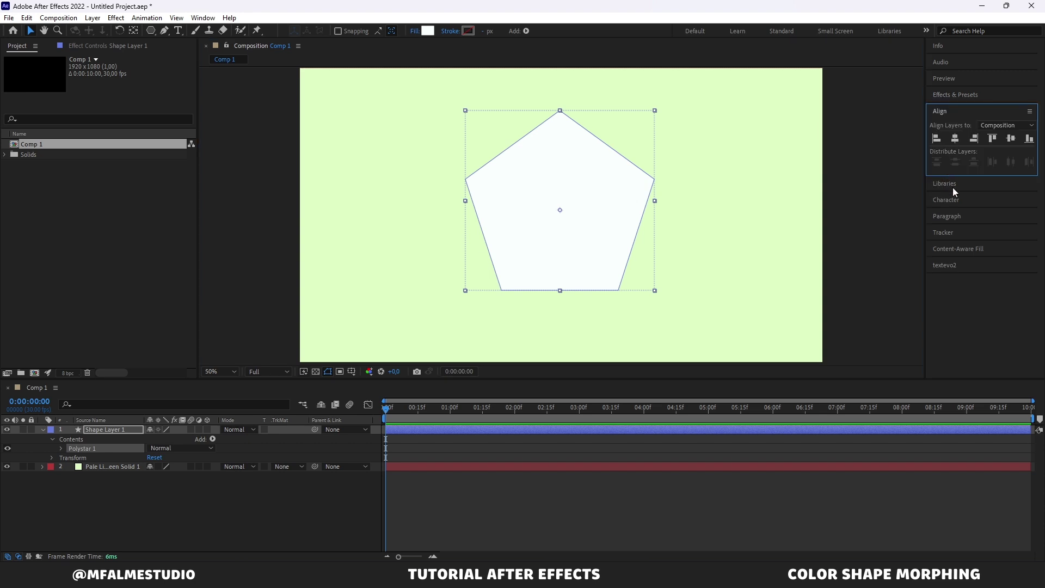
left_click(959, 138)
left_click(1007, 137)
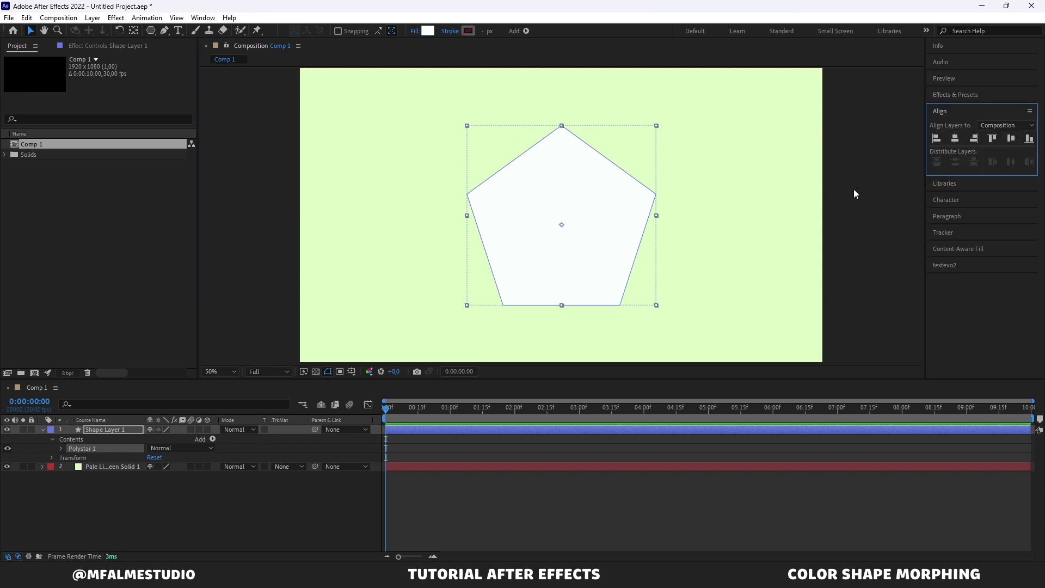
left_click(893, 208)
left_click(626, 221)
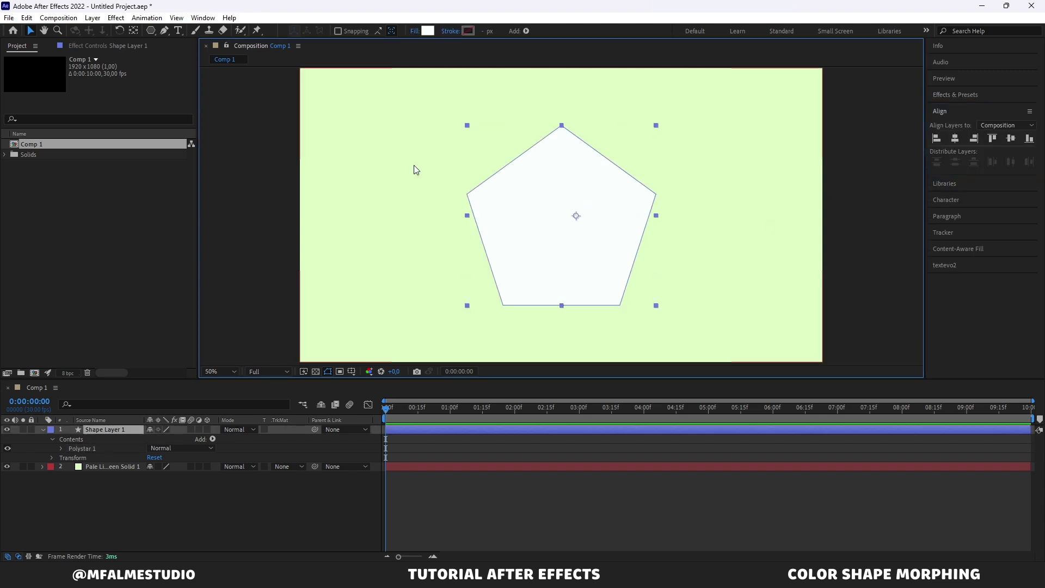
double_click(134, 31, "ctrl")
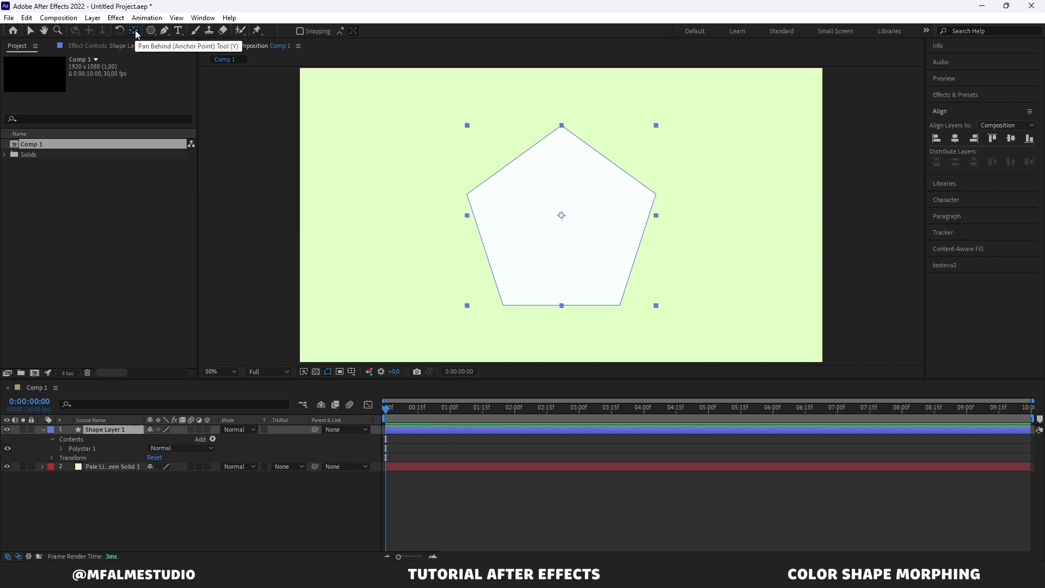
left_click(580, 257)
key("v")
left_click(964, 139)
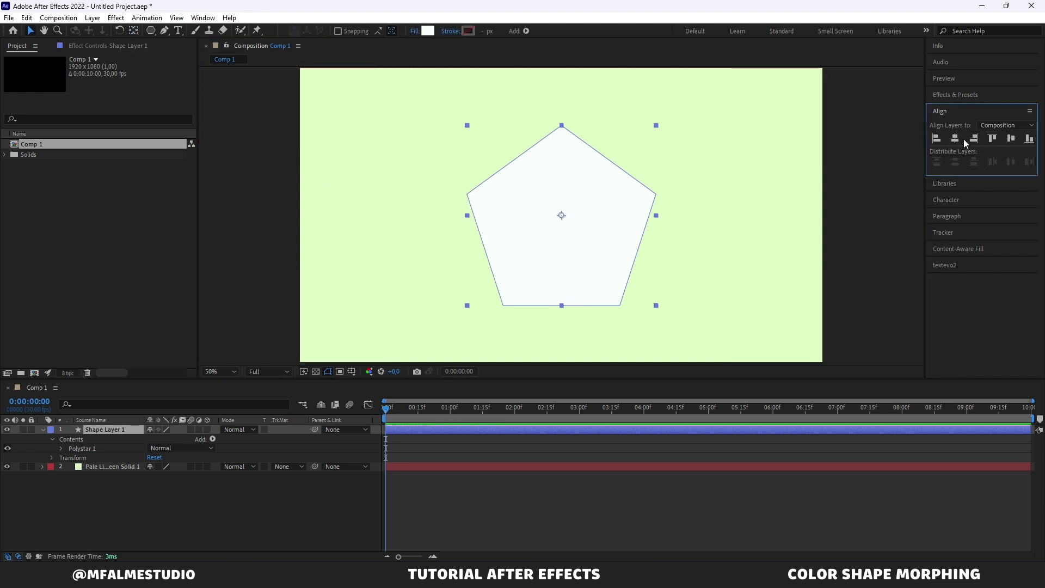
left_click(1005, 143)
left_click(889, 292)
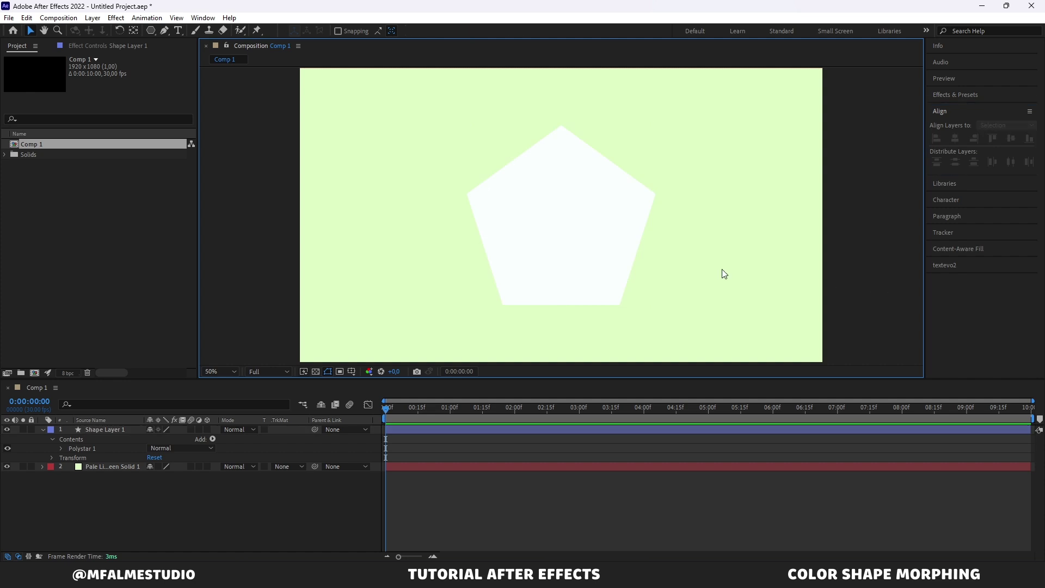
left_click(539, 221)
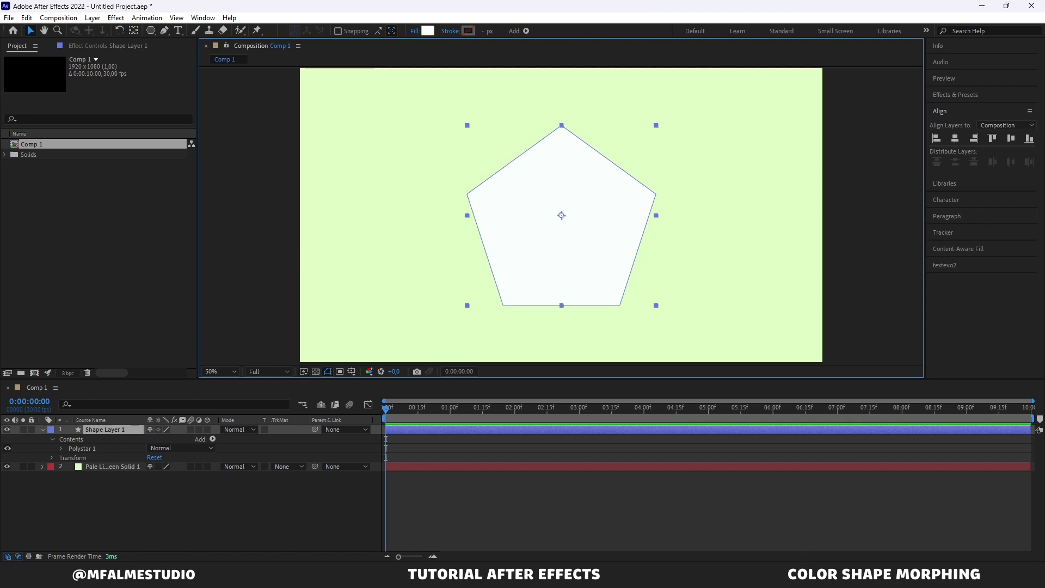
Fill the pentagon with soft green 9CDBA6 copied from the colour notes
key("alt+Tab")
left_click_drag(503, 188, 464, 187)
key("ctrl+c")
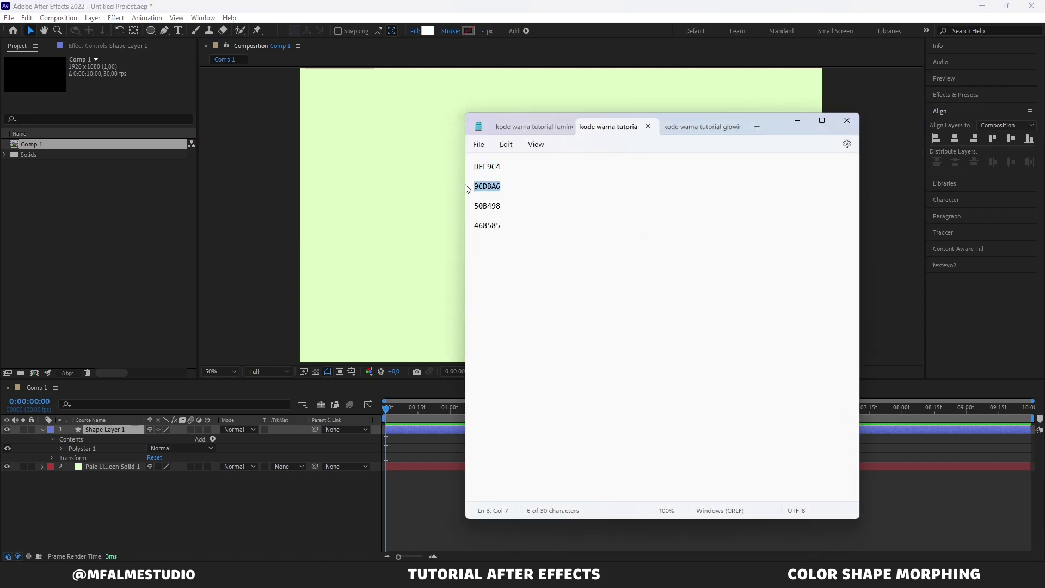
left_click(796, 120)
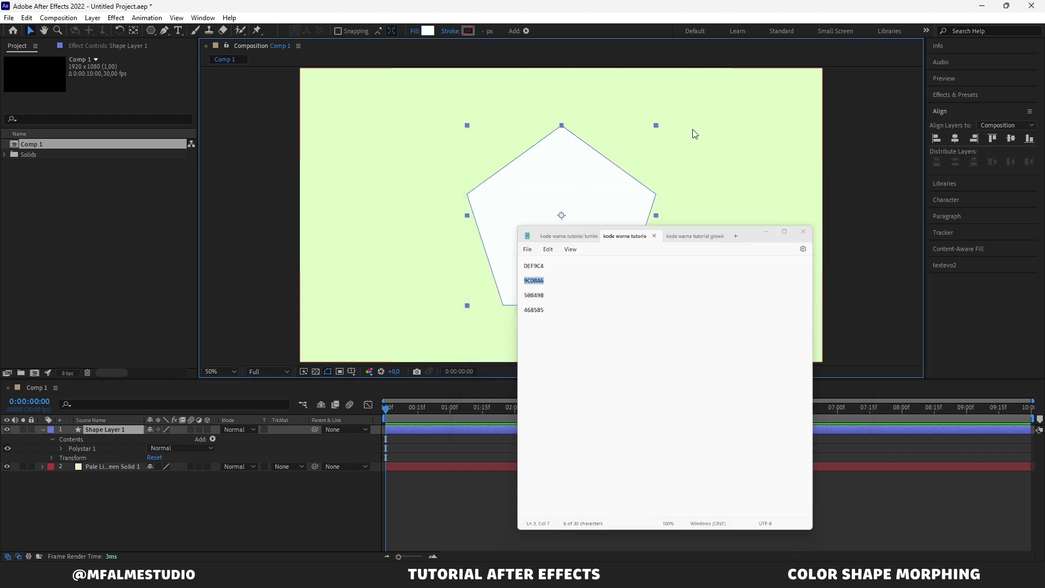
left_click(428, 30)
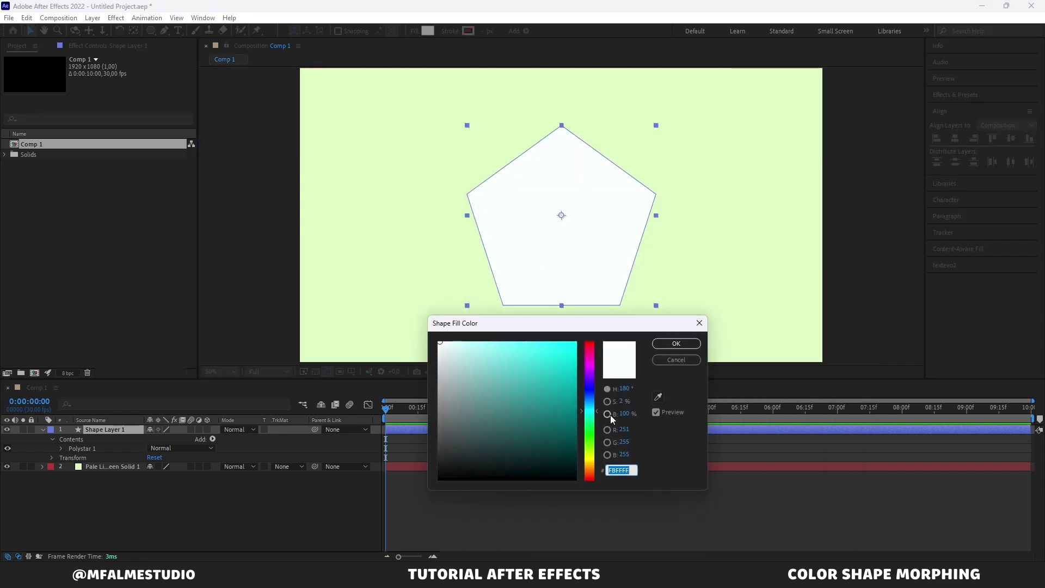
key("ctrl+v")
left_click(677, 343)
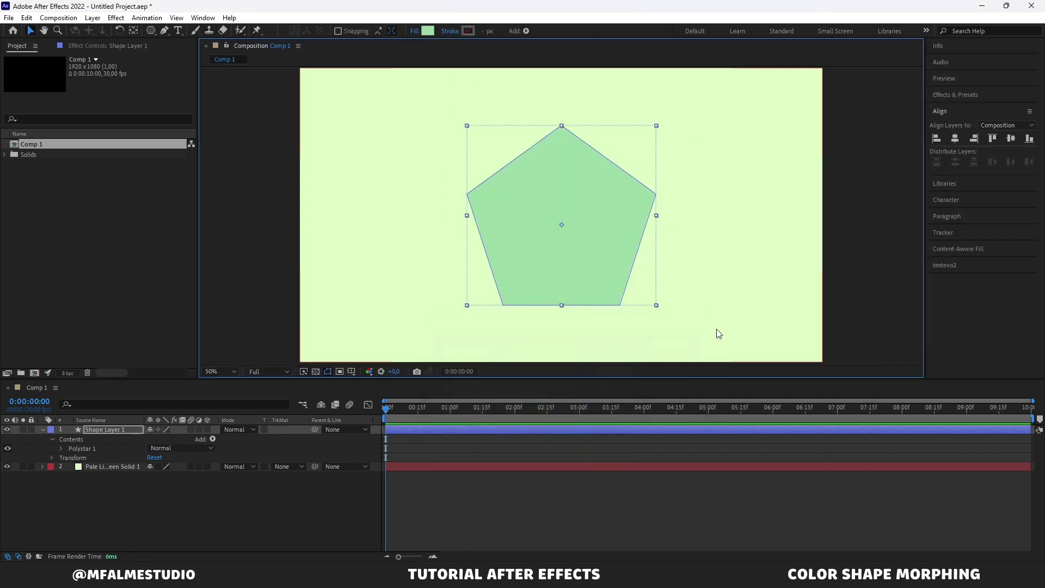
left_click(871, 253)
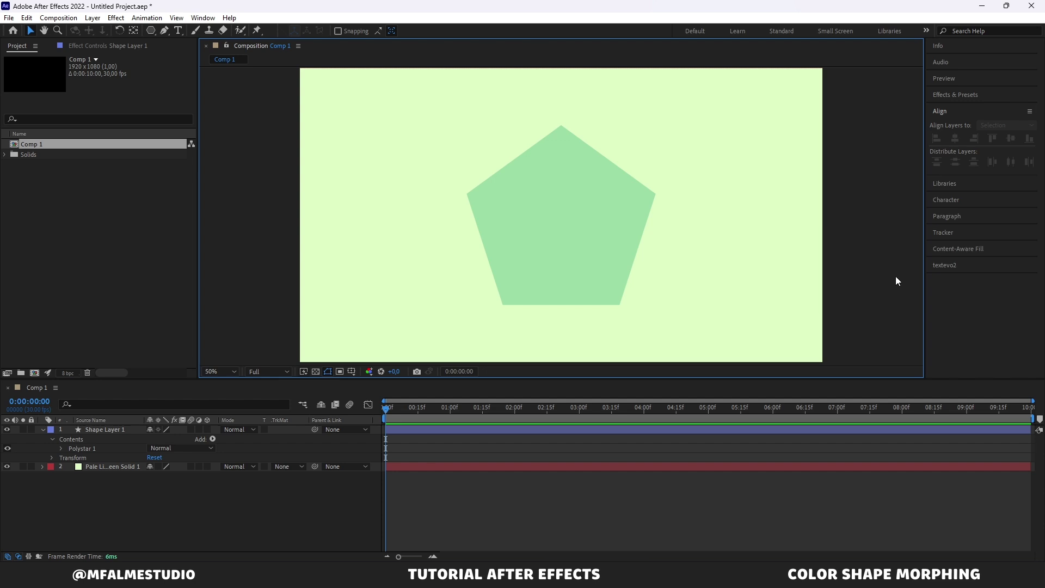
Draw a star shape over the pentagon with the Star tool
left_click(503, 224)
left_click(353, 212)
left_click(152, 30)
left_click(152, 32)
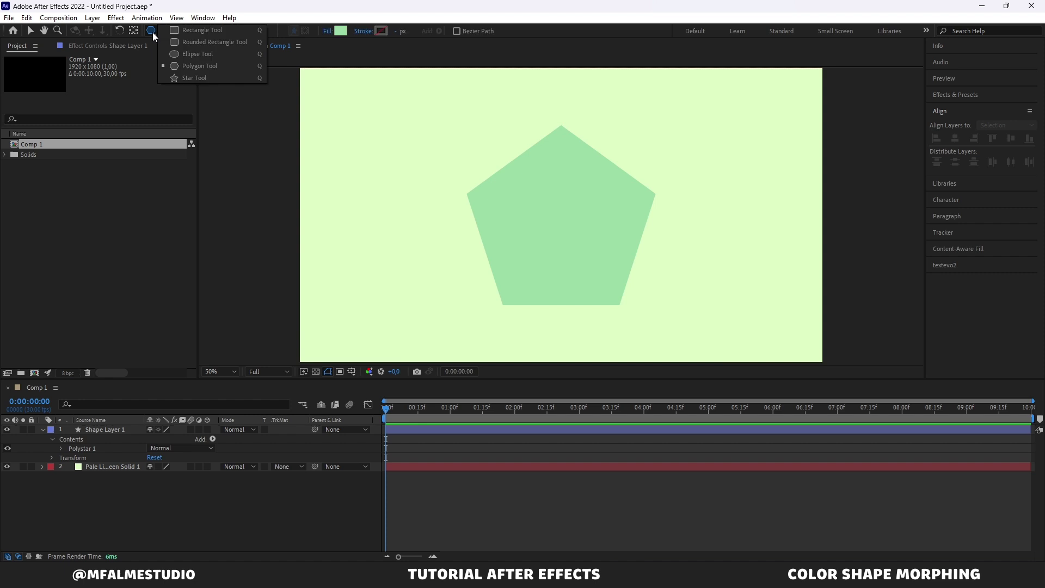
left_click(187, 76)
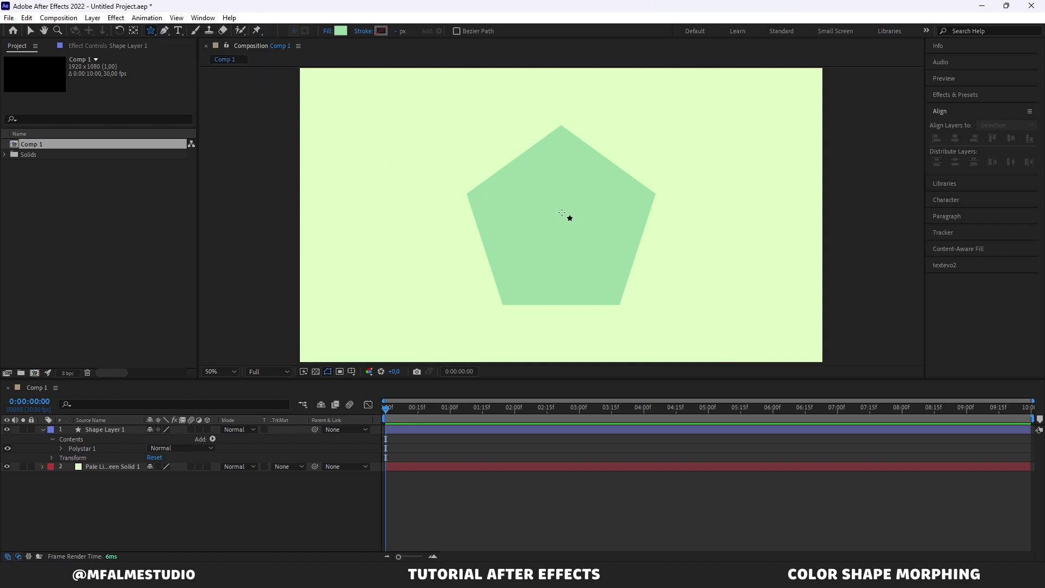
left_click_drag(562, 213, 641, 270)
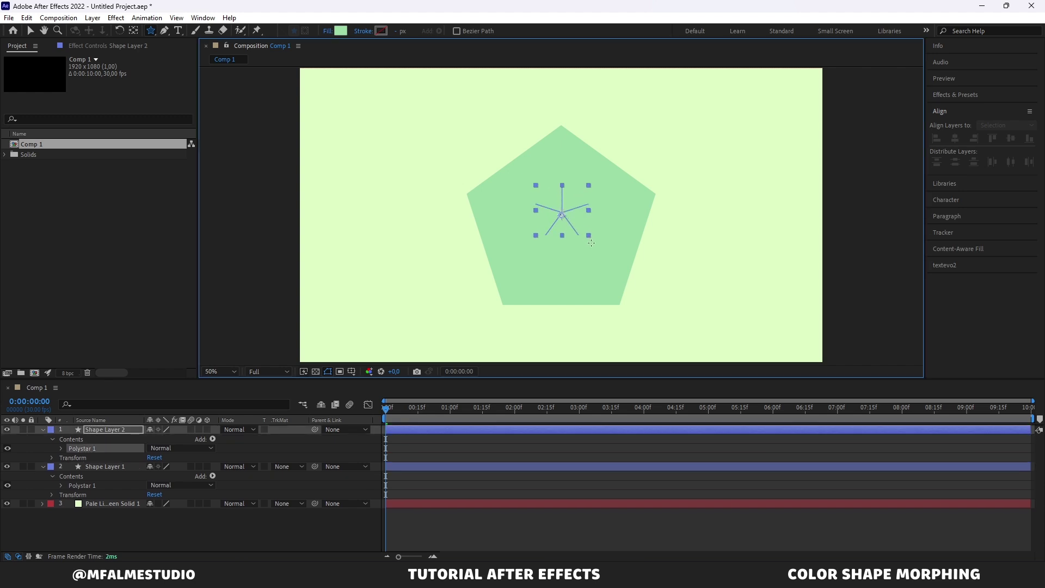
key("v")
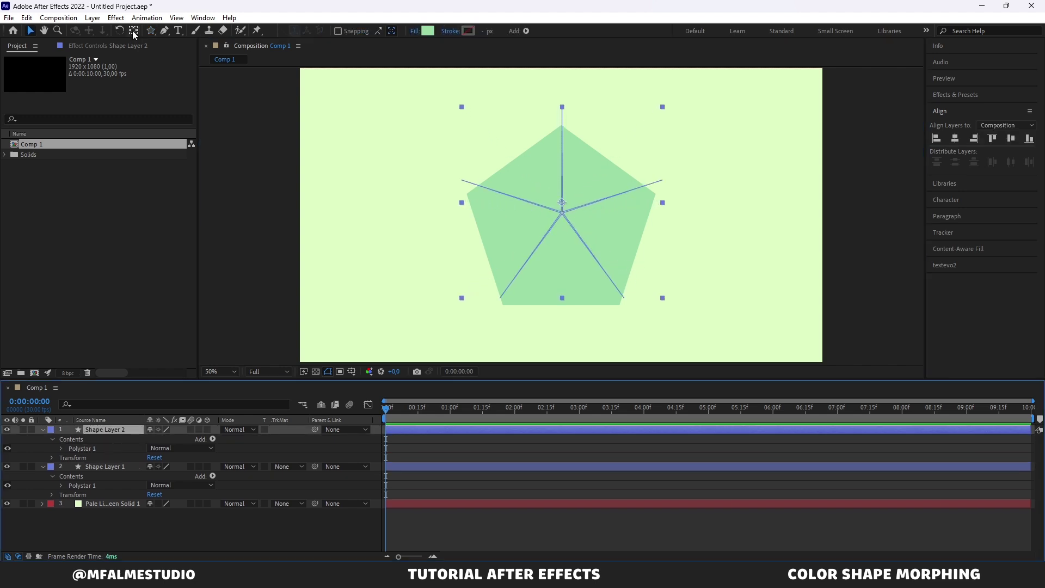
Reposition the star layer's anchor point and align it to the composition centre
left_click(133, 32)
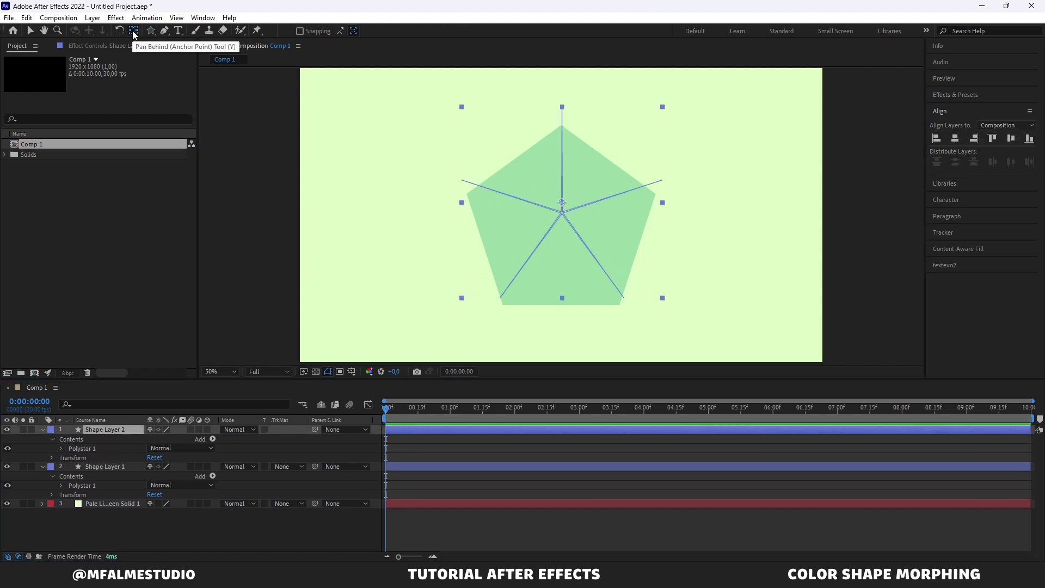
key("v")
left_click(1011, 139)
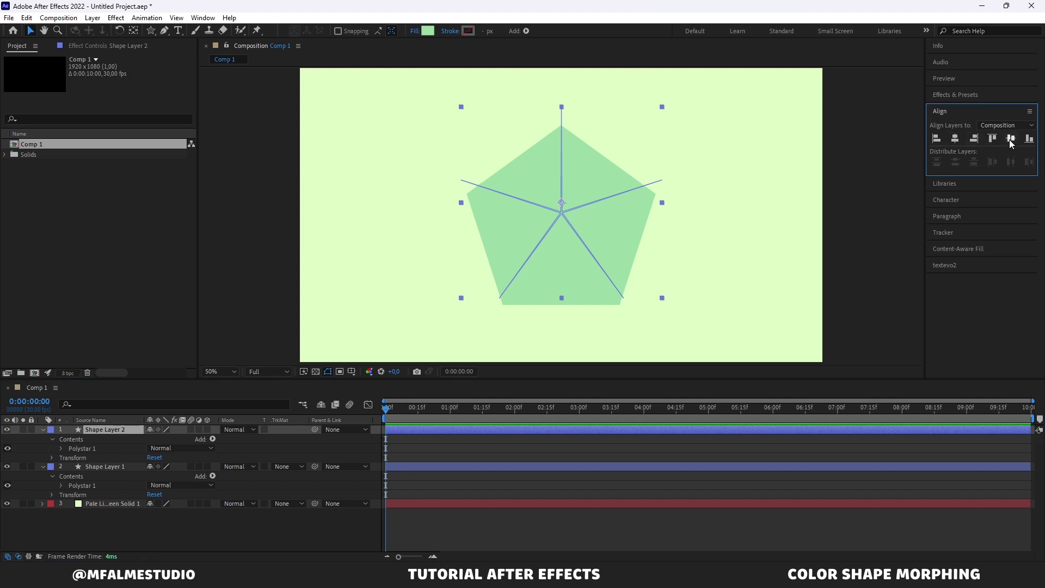
left_click(876, 170)
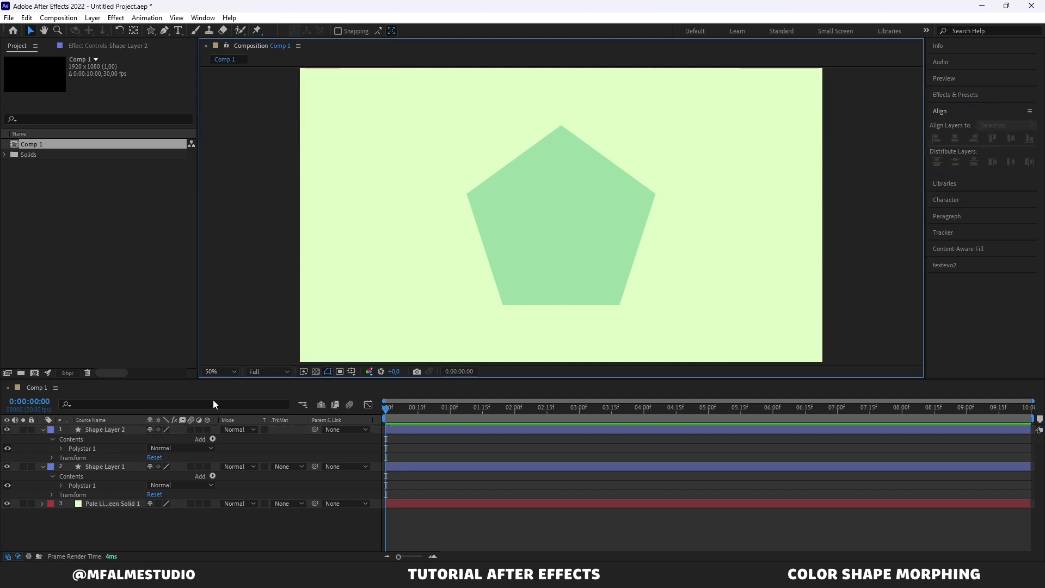
left_click(129, 432)
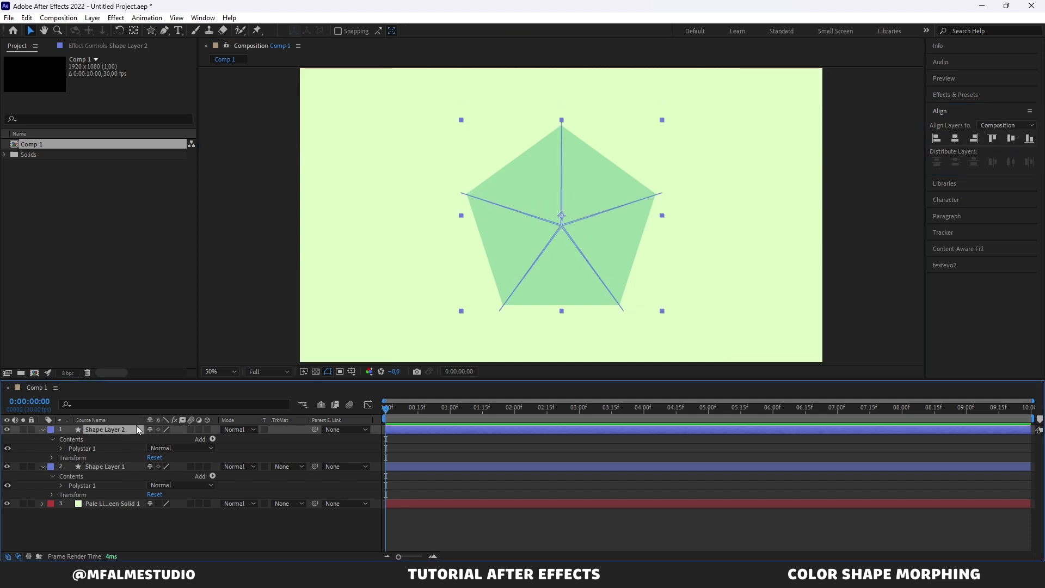
left_click(133, 31)
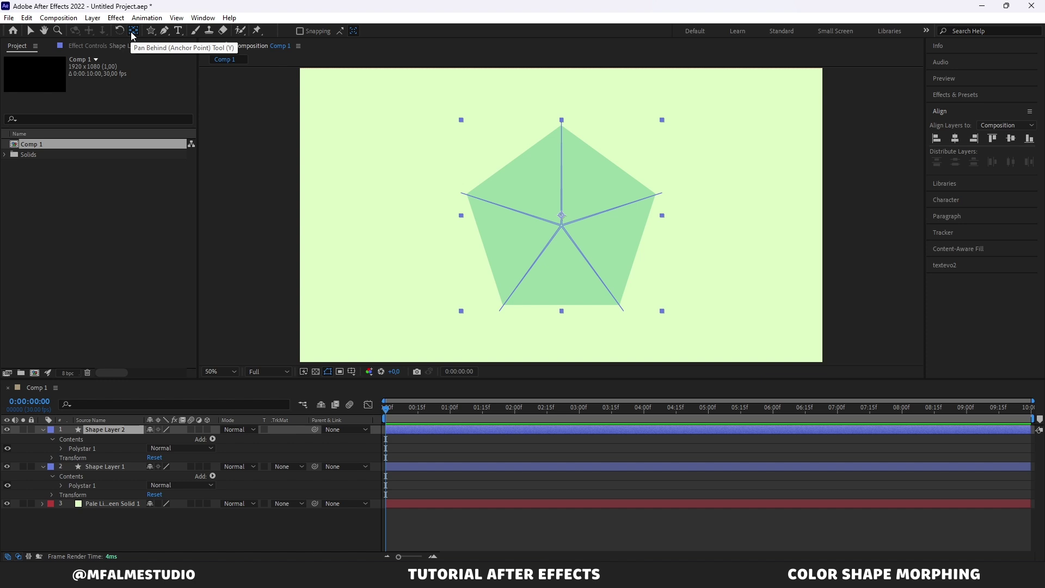
key("v")
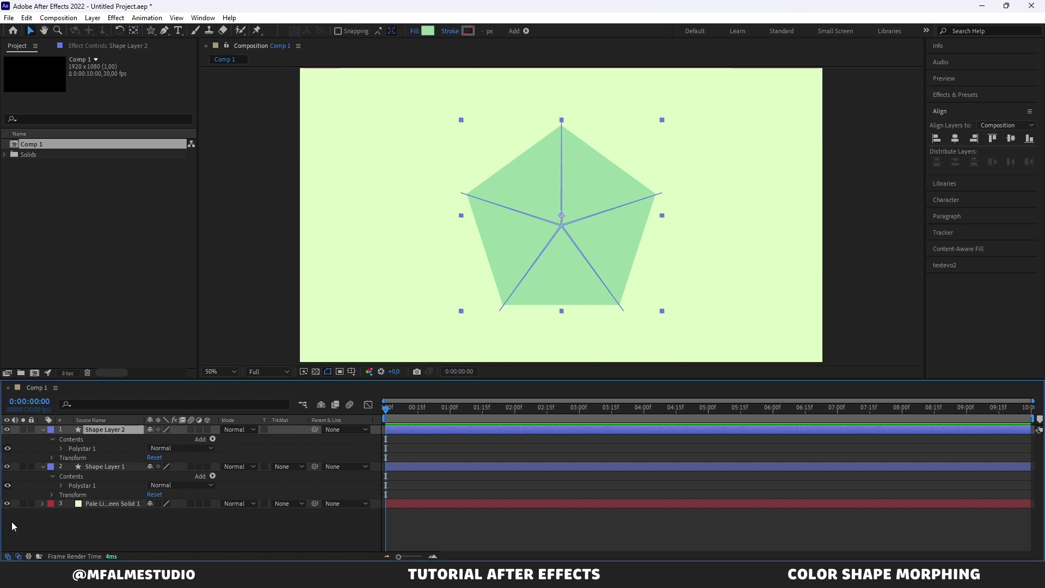
Set the star's Polystar Path 1 Inner Radius to 192,9
left_click(61, 449)
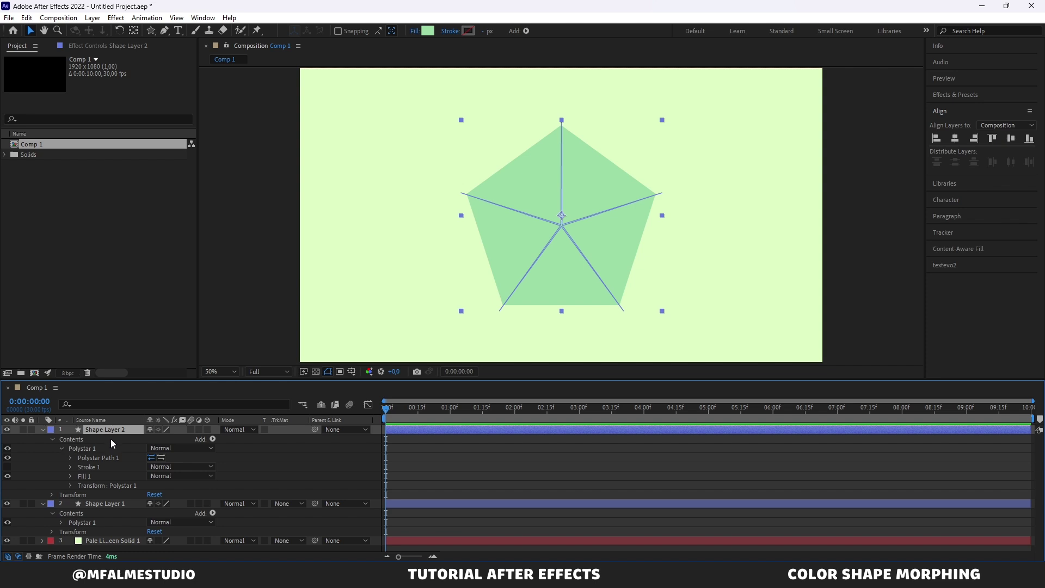
left_click(71, 457)
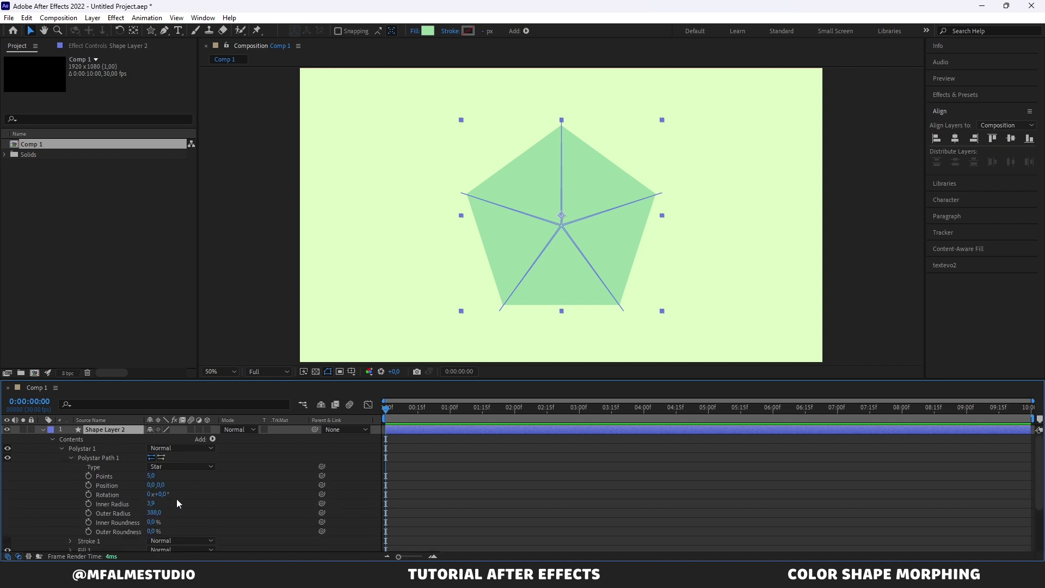
left_click_drag(151, 503, 252, 503)
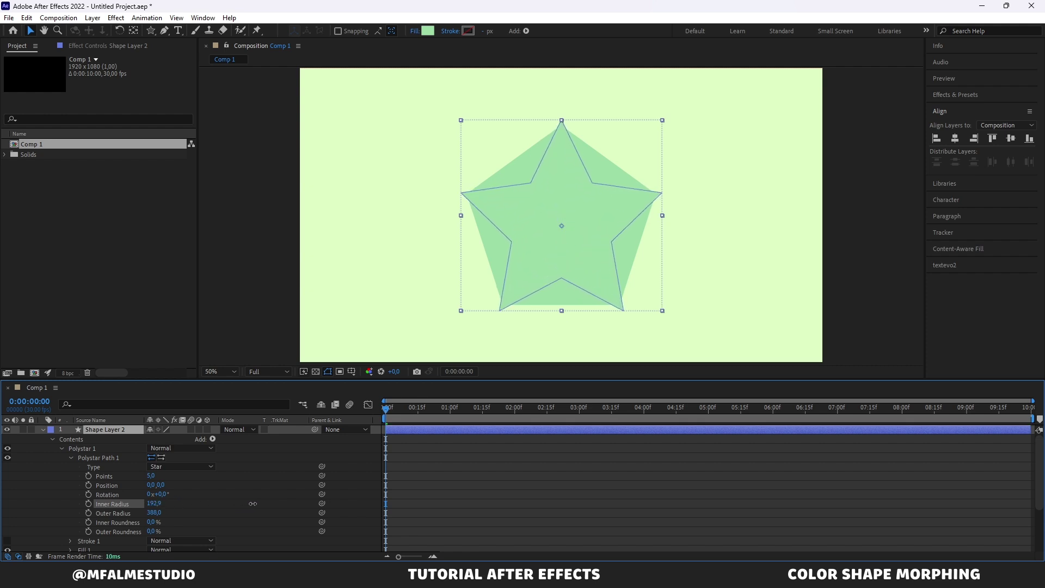
left_click(848, 279)
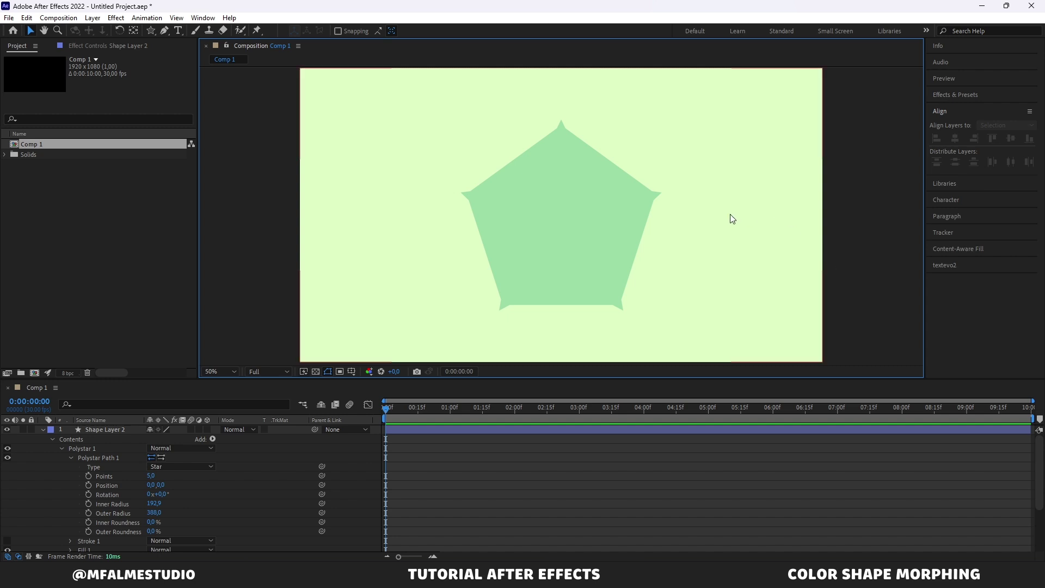
left_click(658, 197)
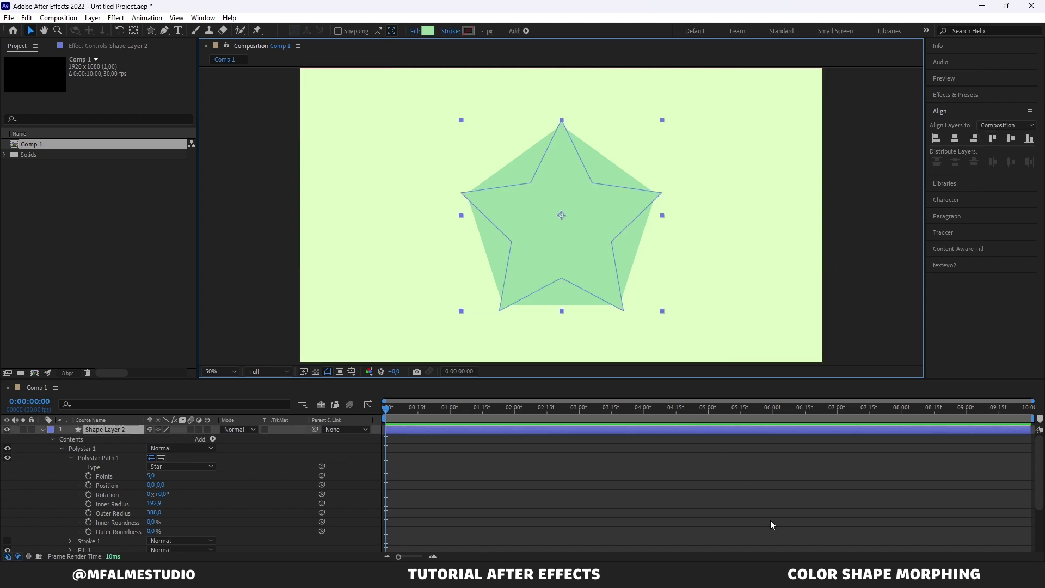
Fill the star with darker teal 50B498 copied from the colour notes
key("alt+Tab")
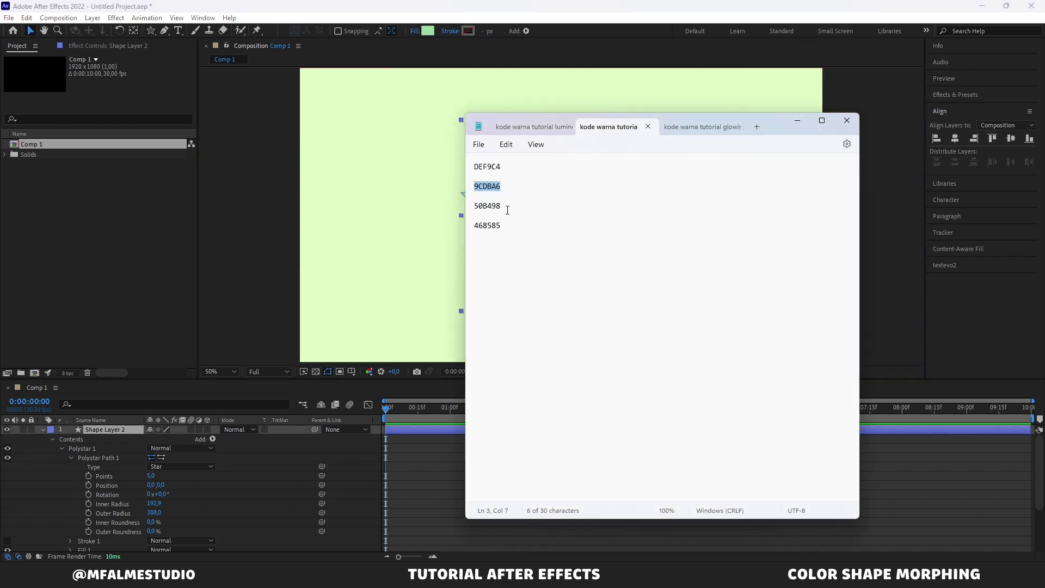
double_click(486, 206)
key("ctrl+c")
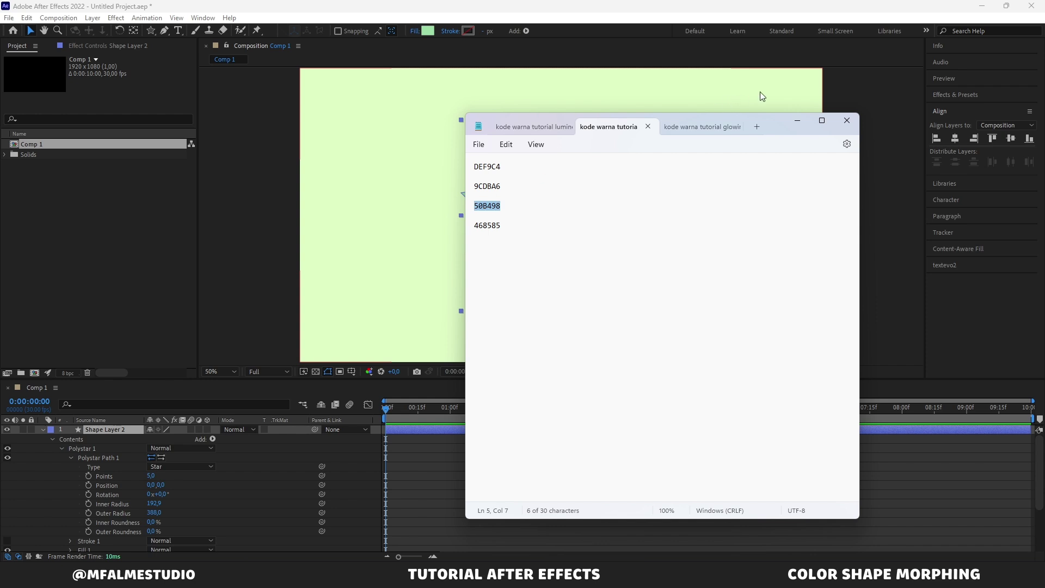
left_click(797, 120)
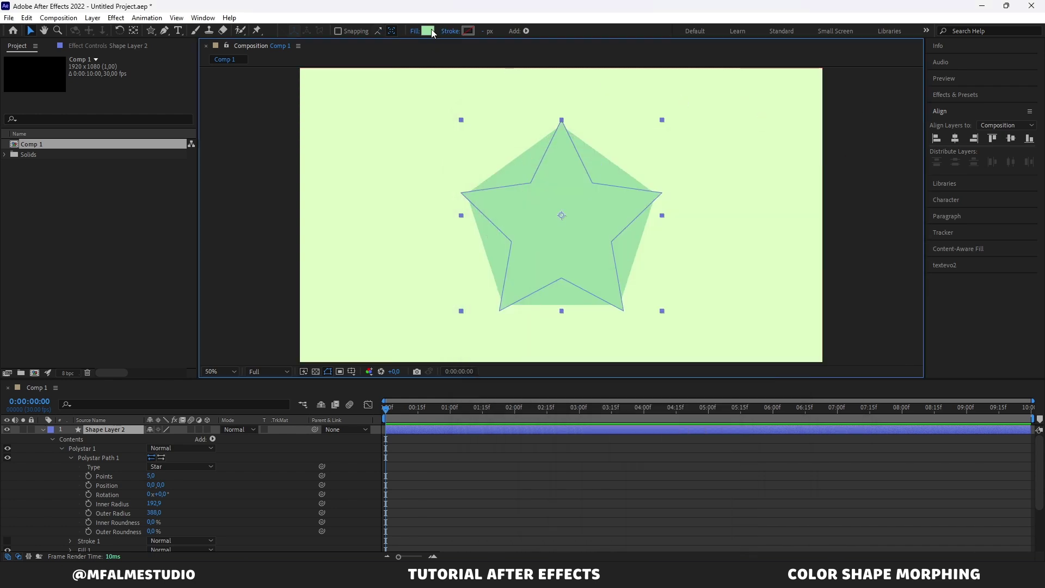
left_click(427, 31)
key("ctrl+v")
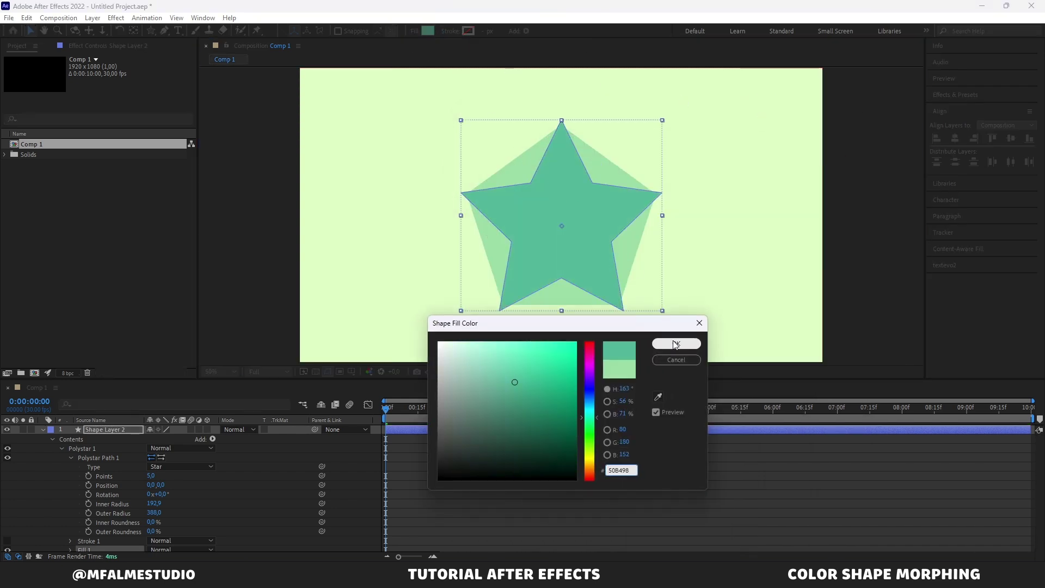
left_click(676, 343)
left_click(824, 229)
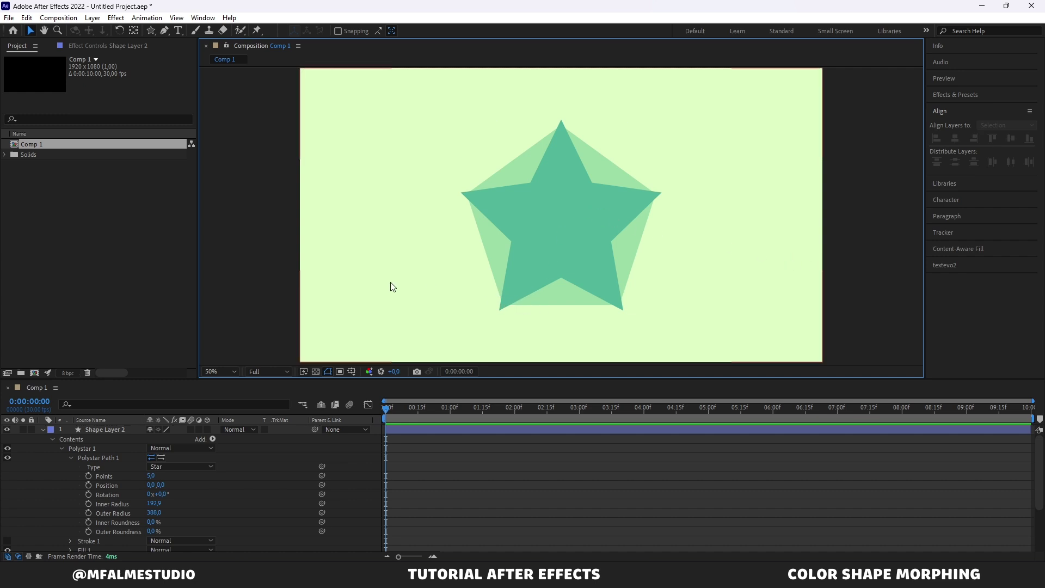
Duplicate the star layer to create Shape Layer 3
left_click(93, 432)
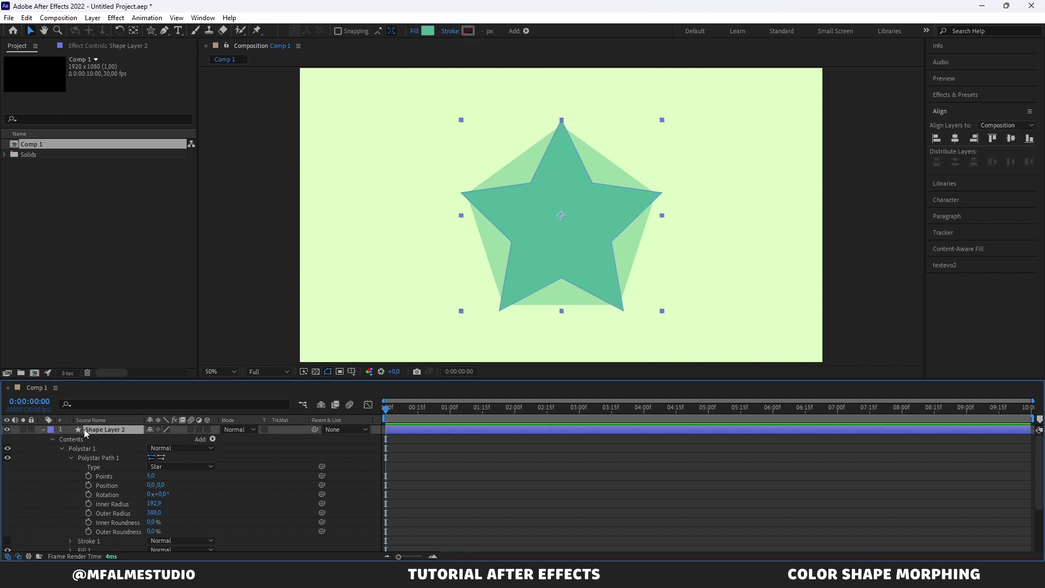
left_click(41, 429)
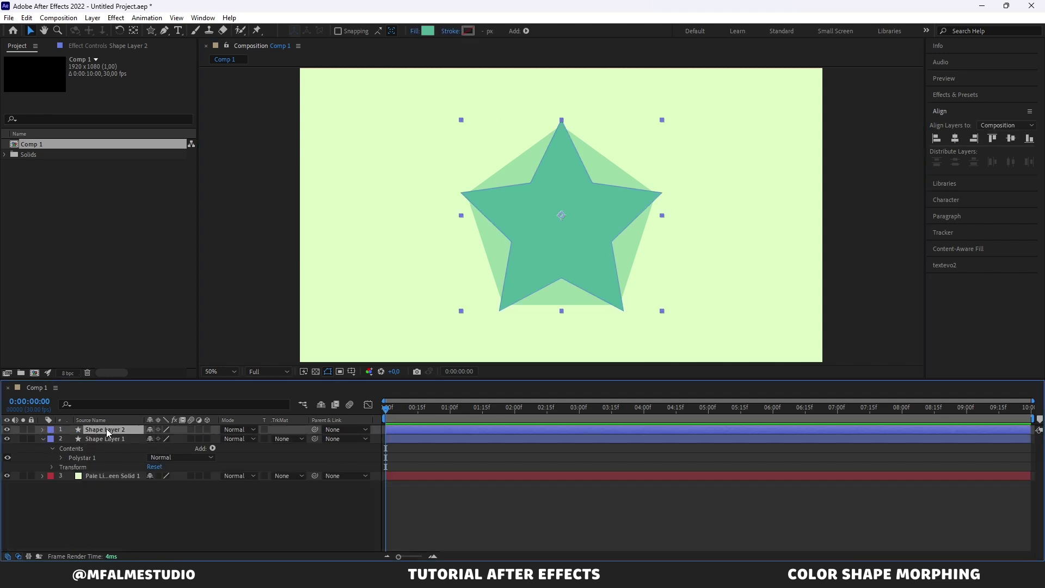
key("ctrl+d")
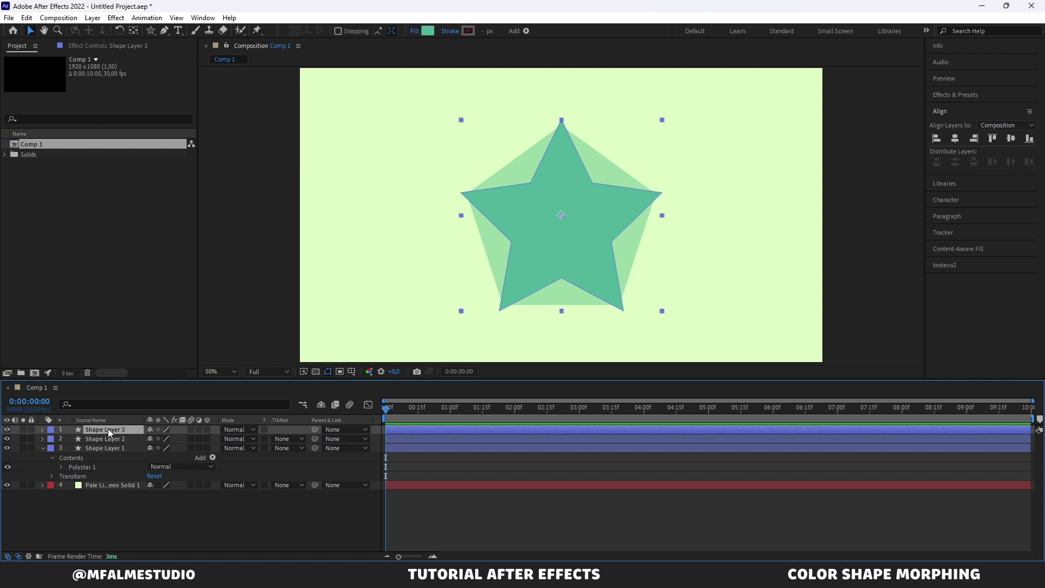
Make Shape Layer 3 a hexagon with 6 Points and Polygon type, then copy colour 468585
left_click(42, 430)
left_click(51, 439)
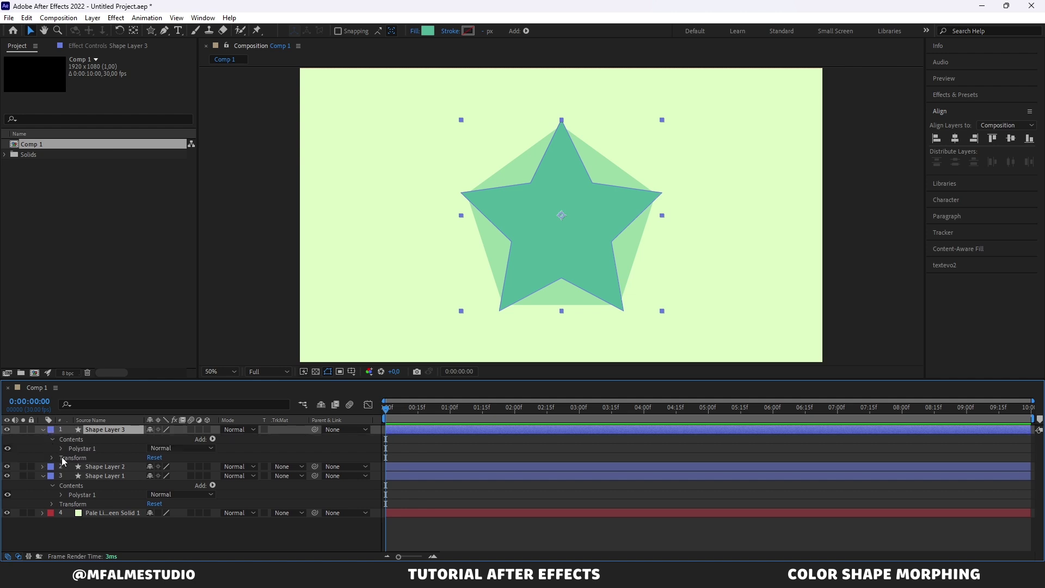
left_click(62, 450)
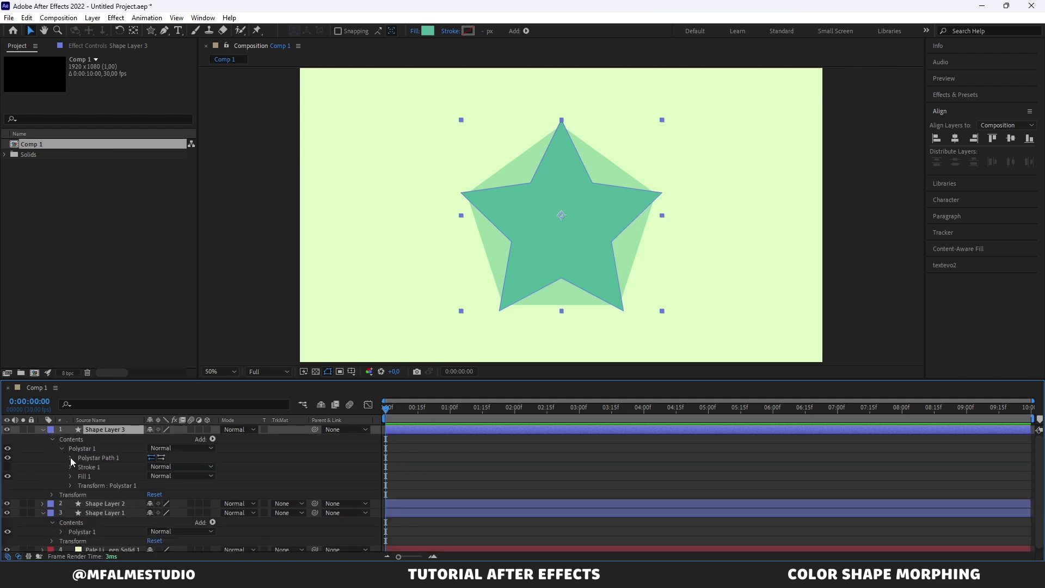
left_click(70, 457)
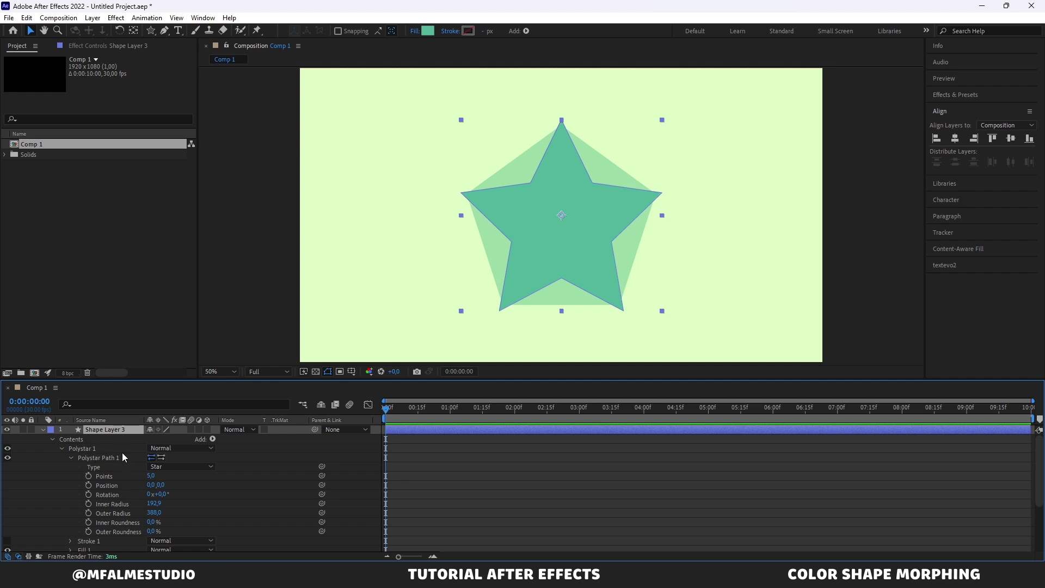
left_click(149, 477)
type("6")
key("Return")
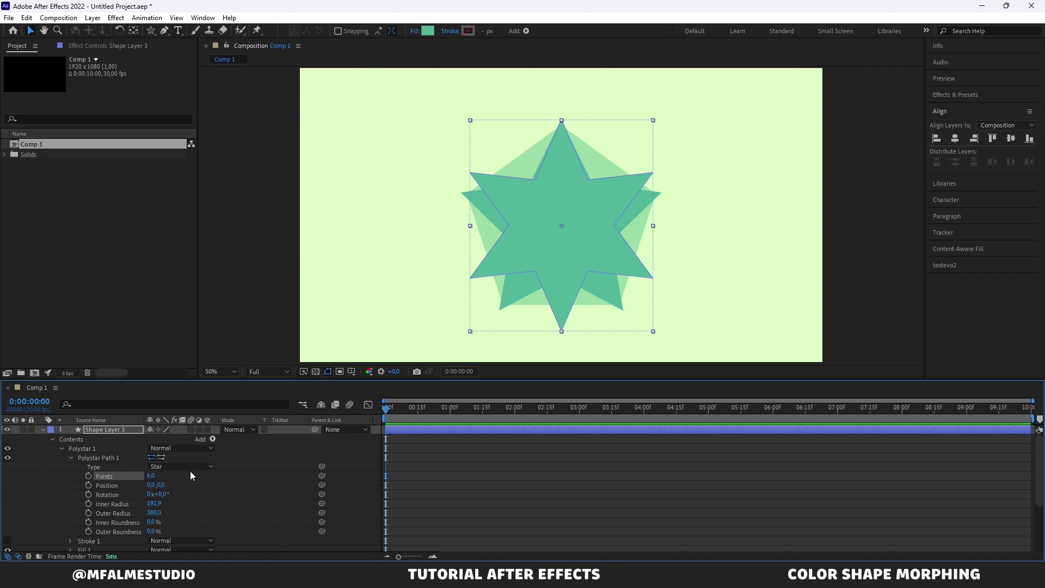
left_click(190, 467)
left_click(190, 491)
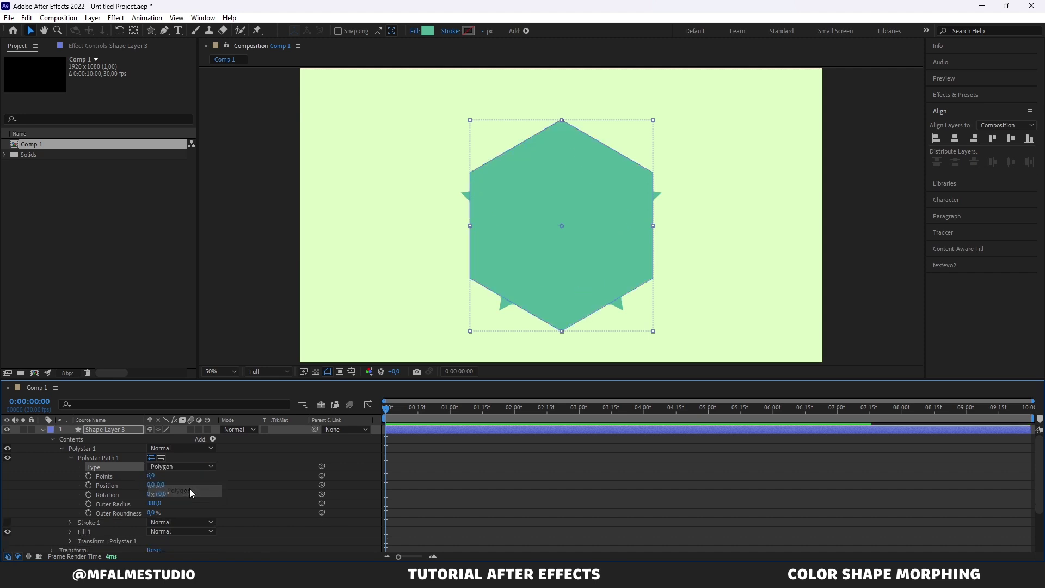
left_click(787, 580)
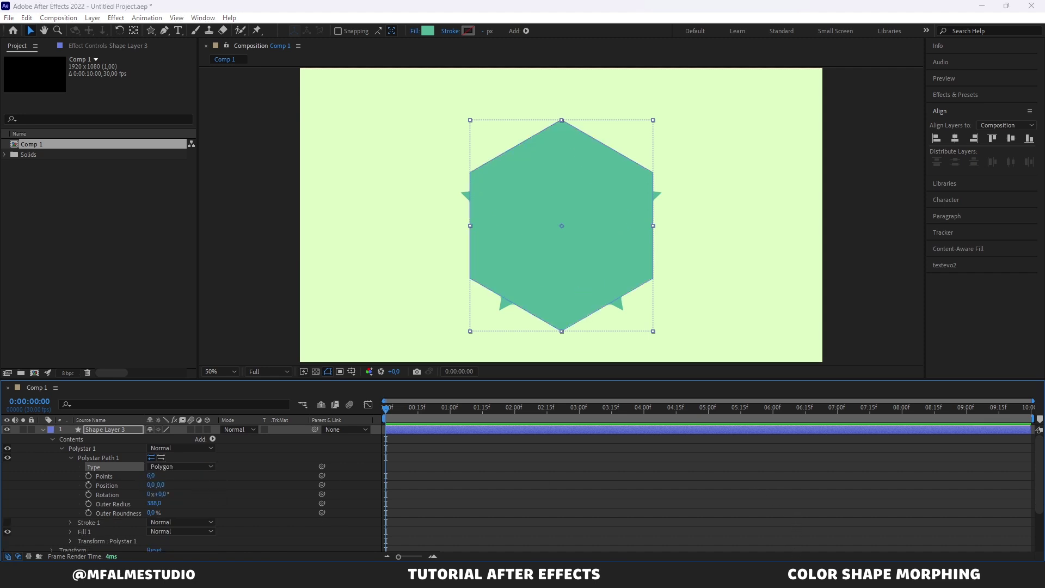
double_click(488, 226)
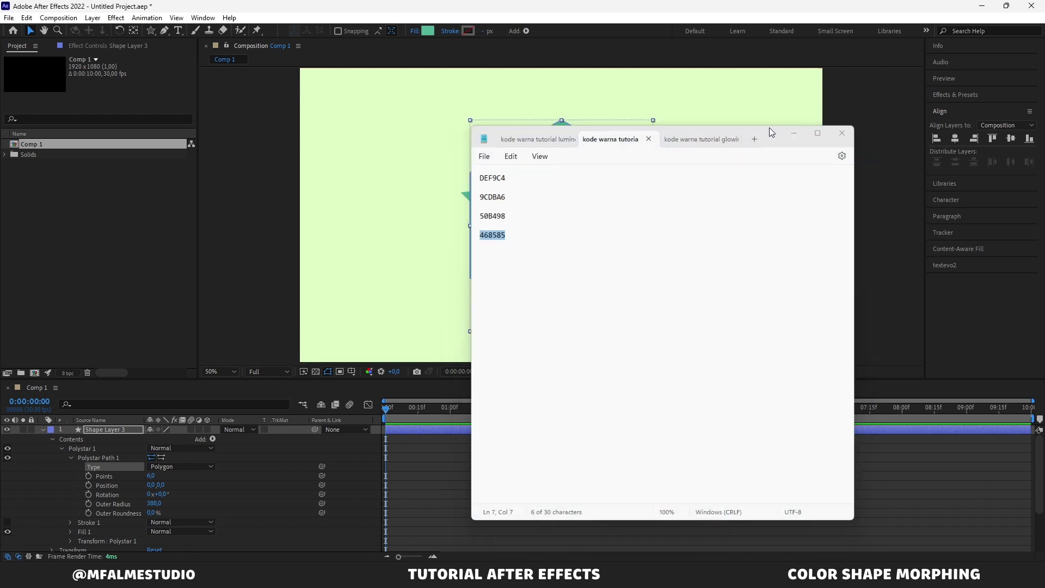
Fill the hexagon with darker teal 468585
left_click(797, 120)
left_click(429, 31)
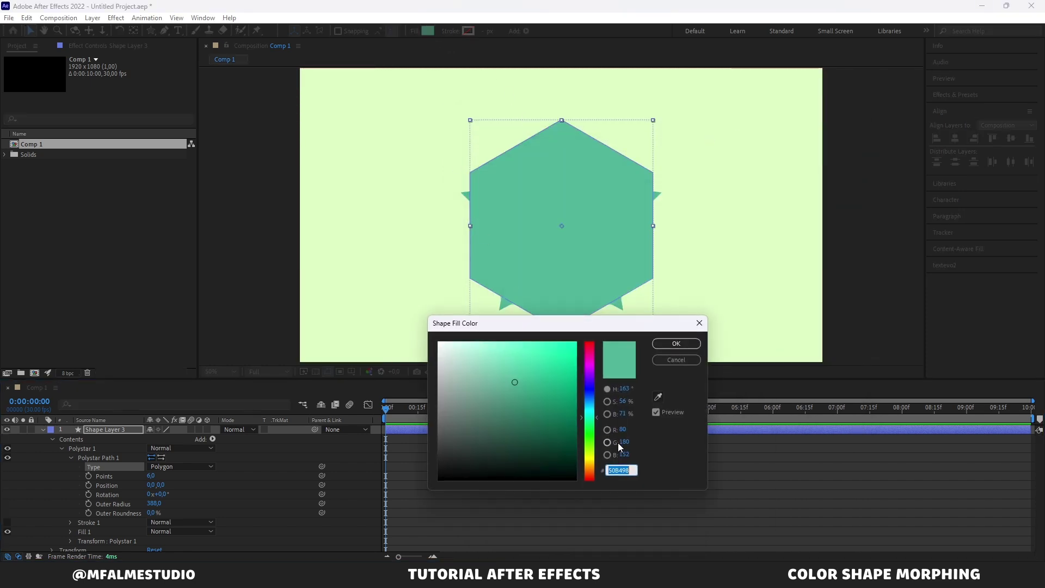
type("468585")
left_click(692, 342)
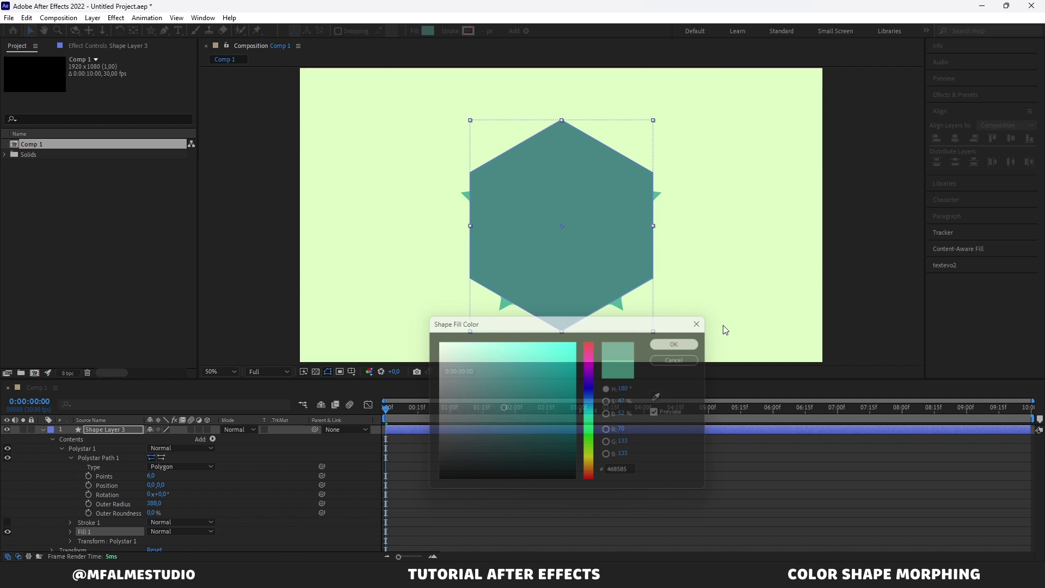
left_click(847, 251)
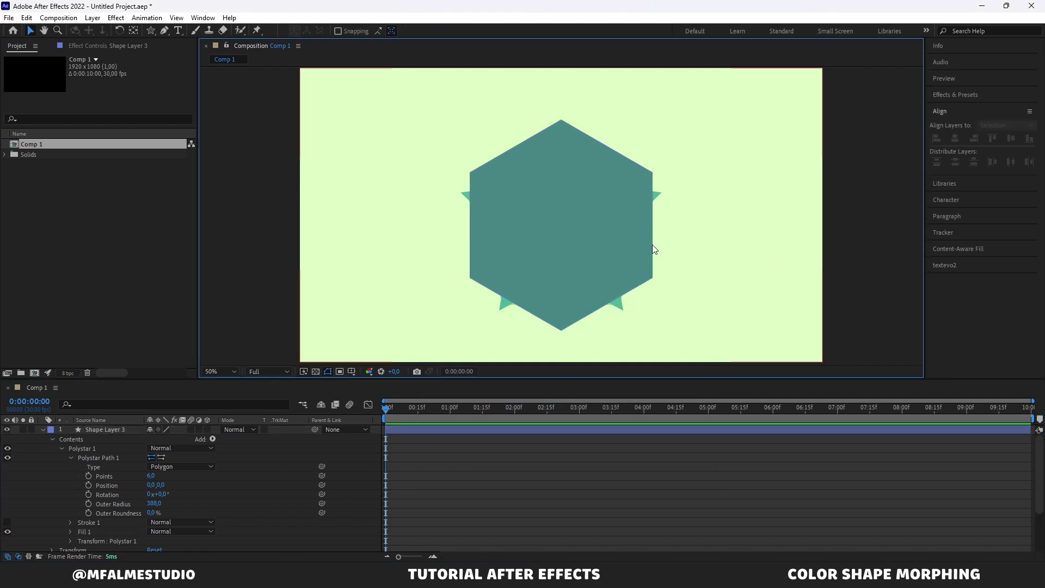
Centre the hexagon's anchor point and align it horizontally and vertically to the composition
left_click(599, 227)
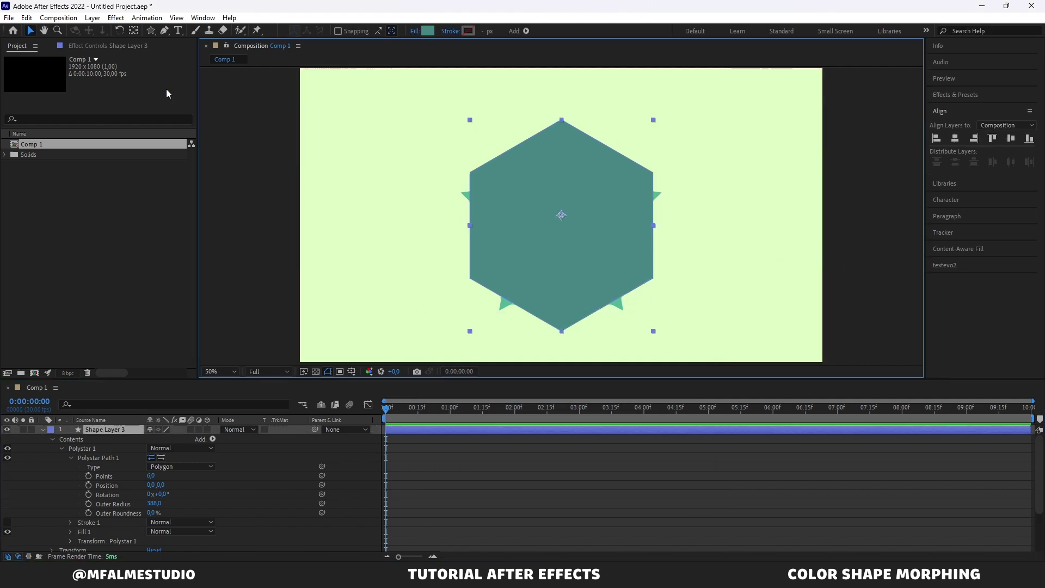
double_click(135, 31)
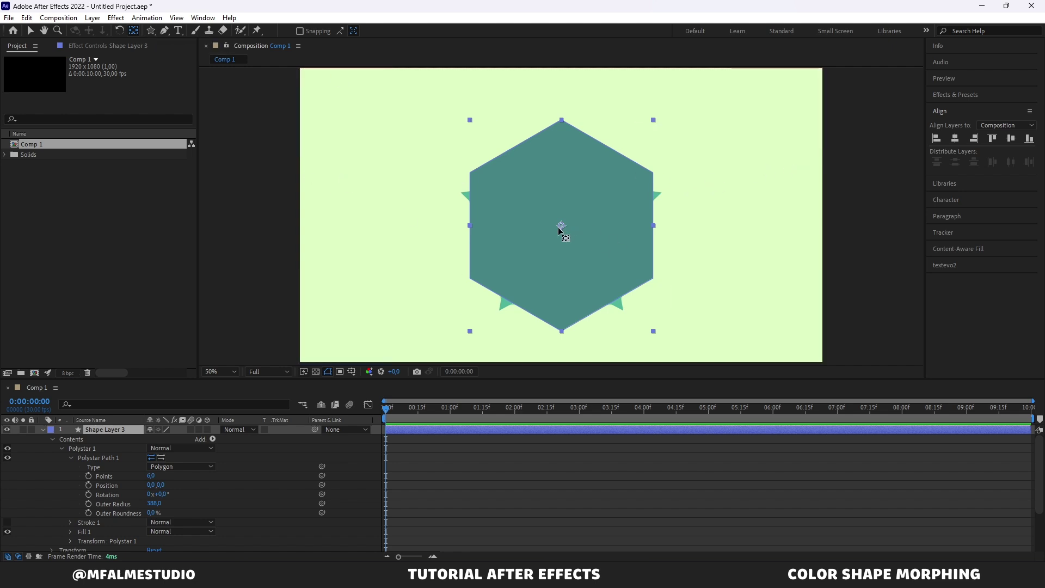
left_click(954, 139)
left_click(1011, 139)
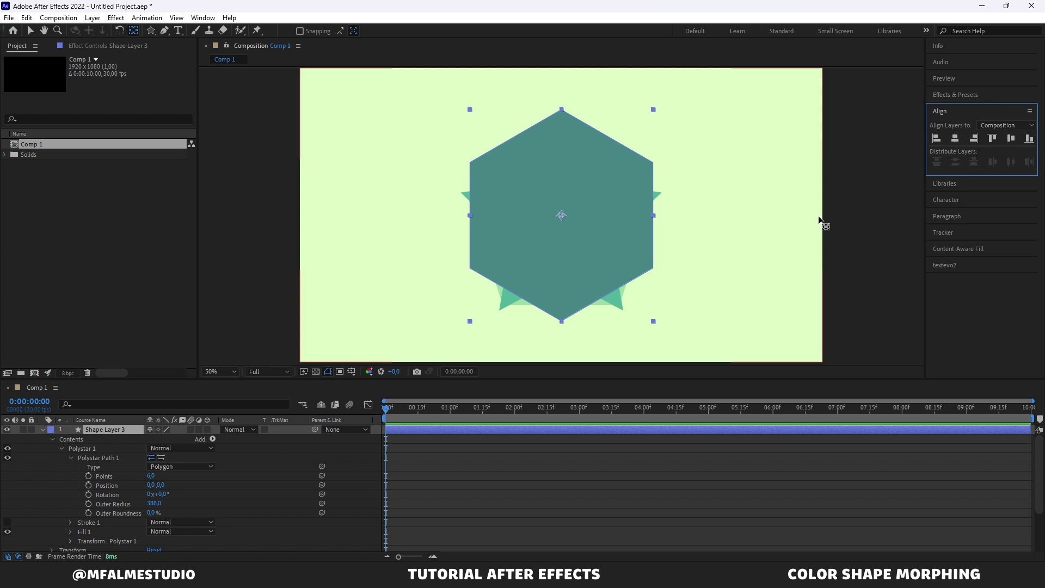
left_click(821, 222)
key("v")
left_click(853, 210)
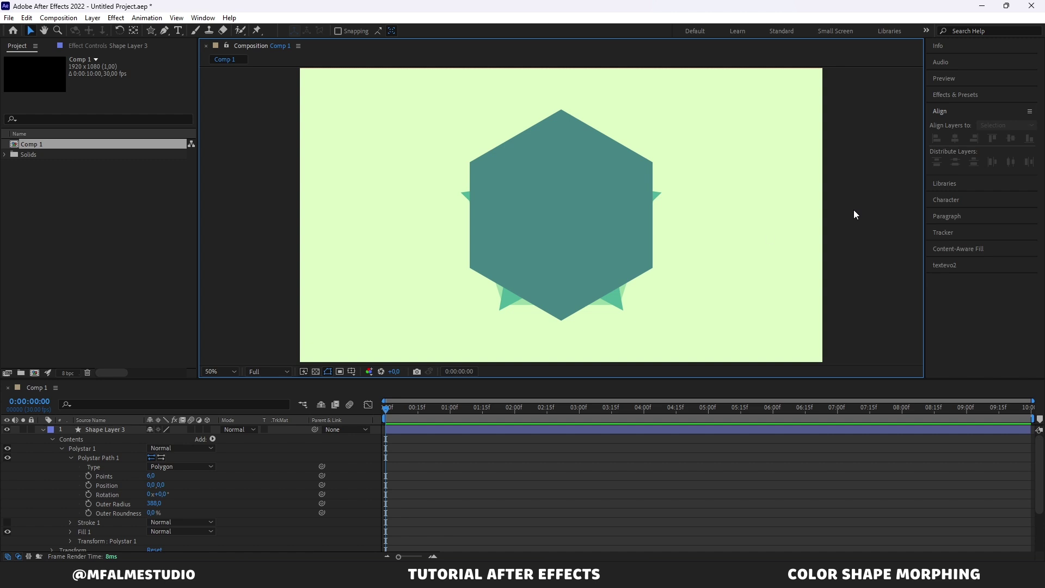
left_click(54, 431)
Convert the hexagon's and star's Polystar Path 1 to Bezier paths
right_click(102, 459)
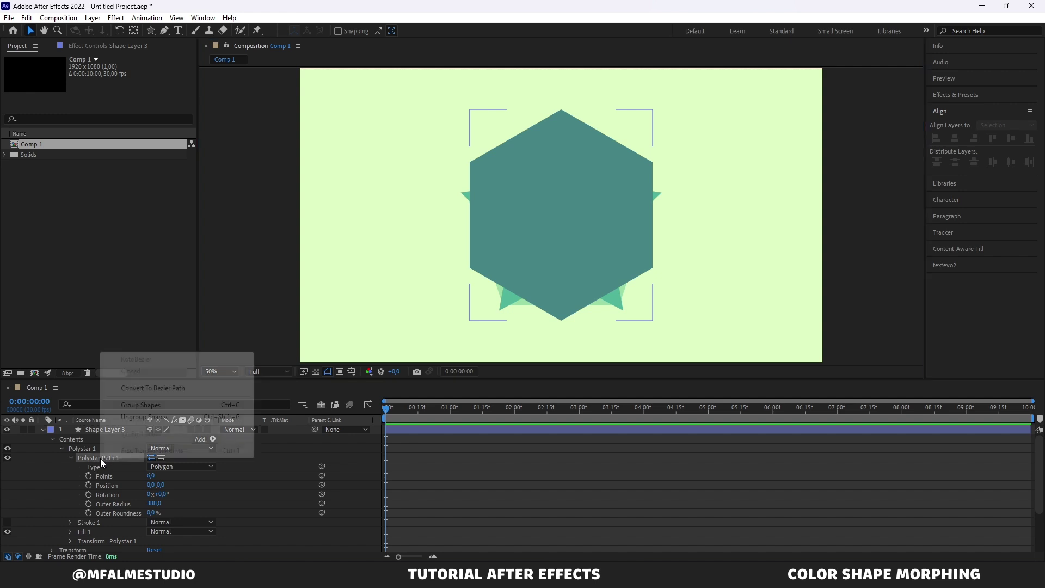
left_click(151, 388)
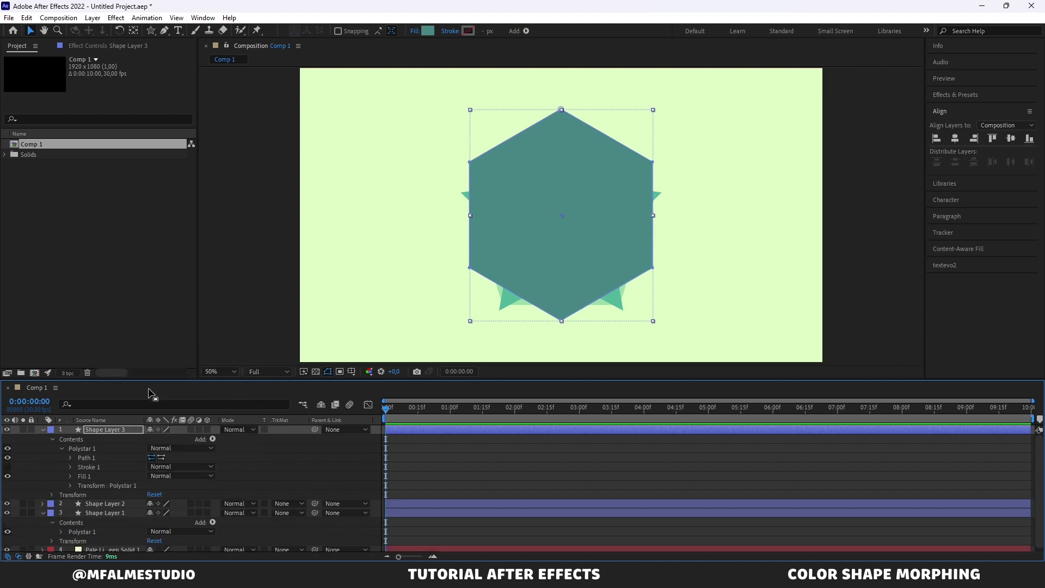
left_click(104, 503)
left_click(43, 503)
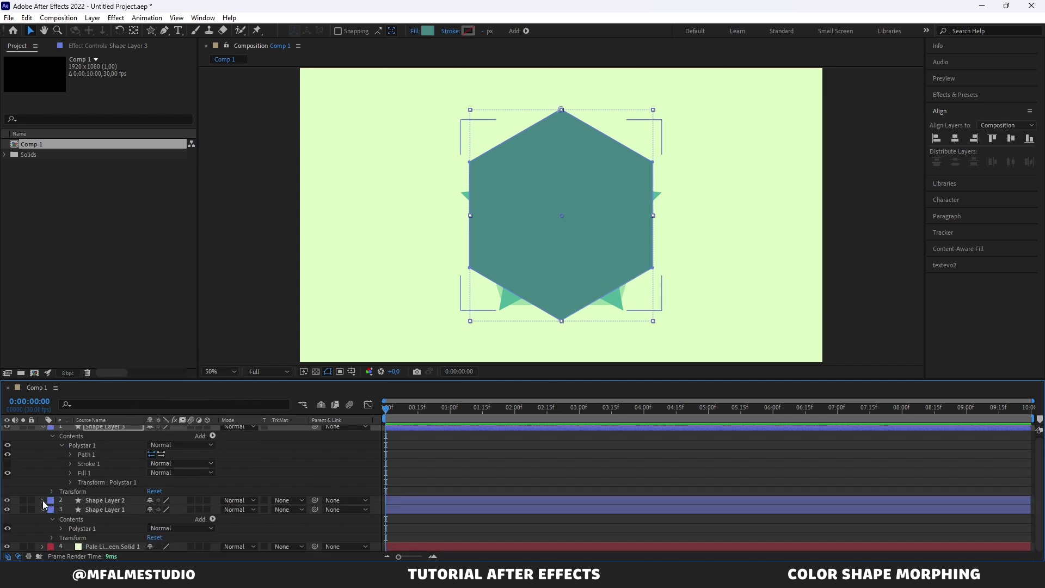
scroll(84, 466, "down", 2)
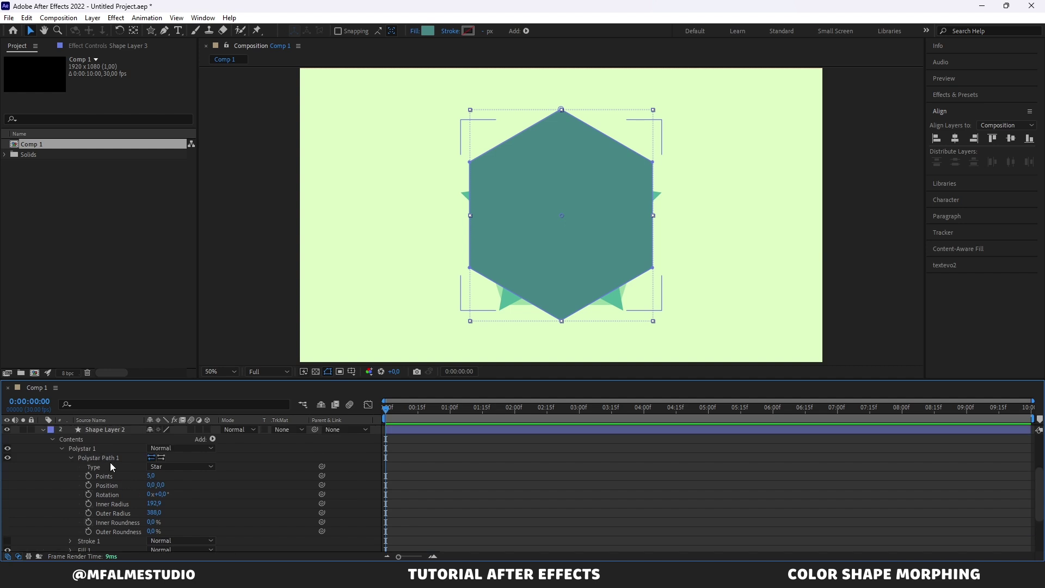
right_click(107, 457)
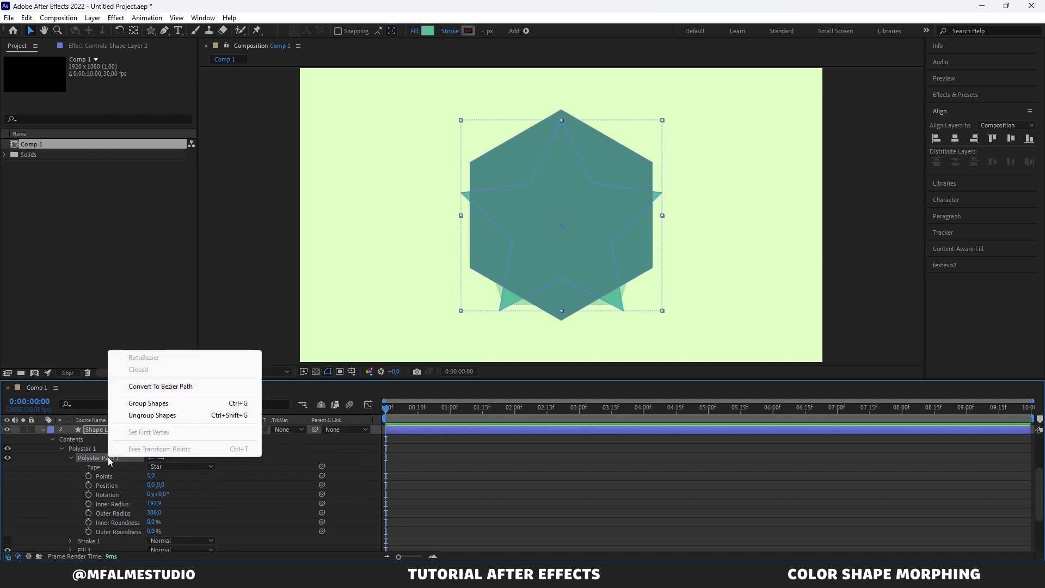
left_click(154, 388)
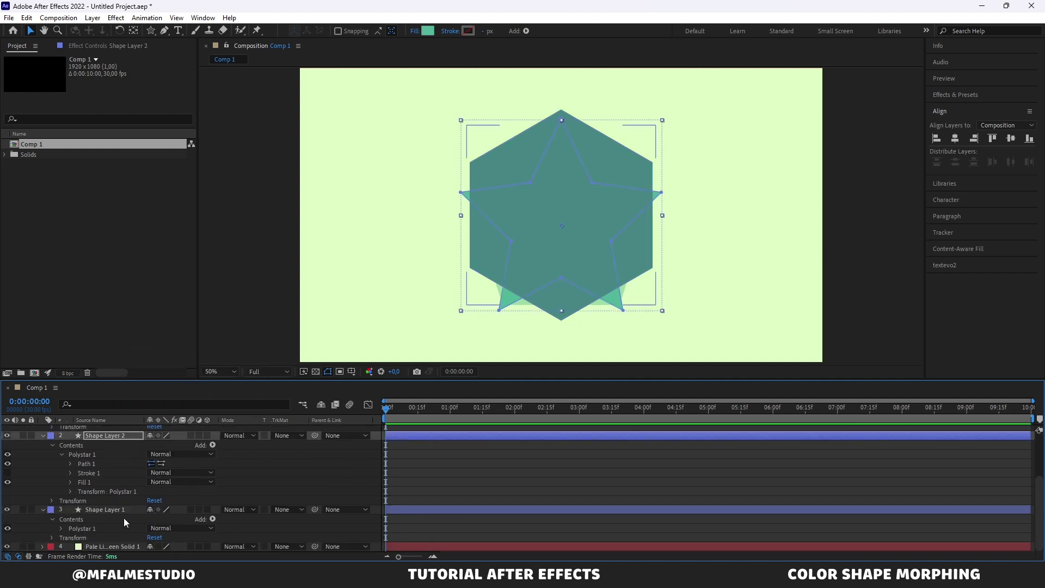
Convert the pentagon's Polystar Path 1 on Shape Layer 1 to a Bezier path
left_click(60, 528)
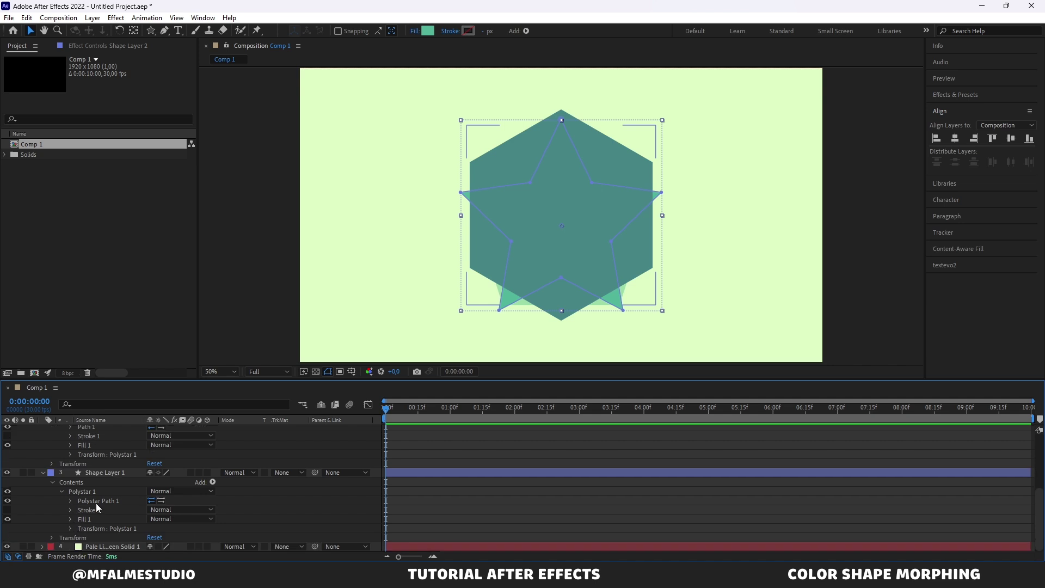
right_click(97, 500)
left_click(146, 431)
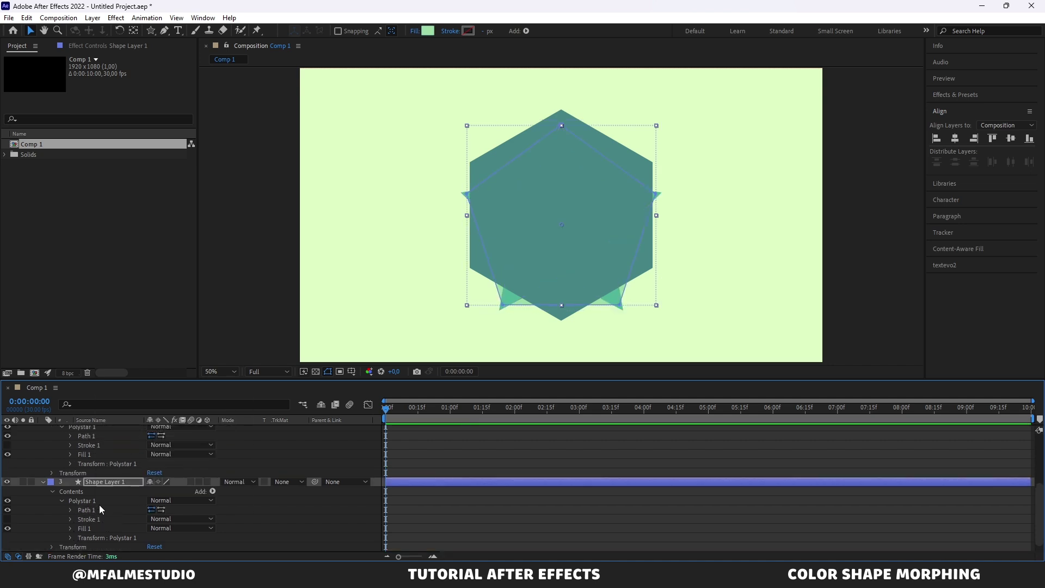
scroll(99, 505, "up", 1)
scroll(99, 504, "up", 1)
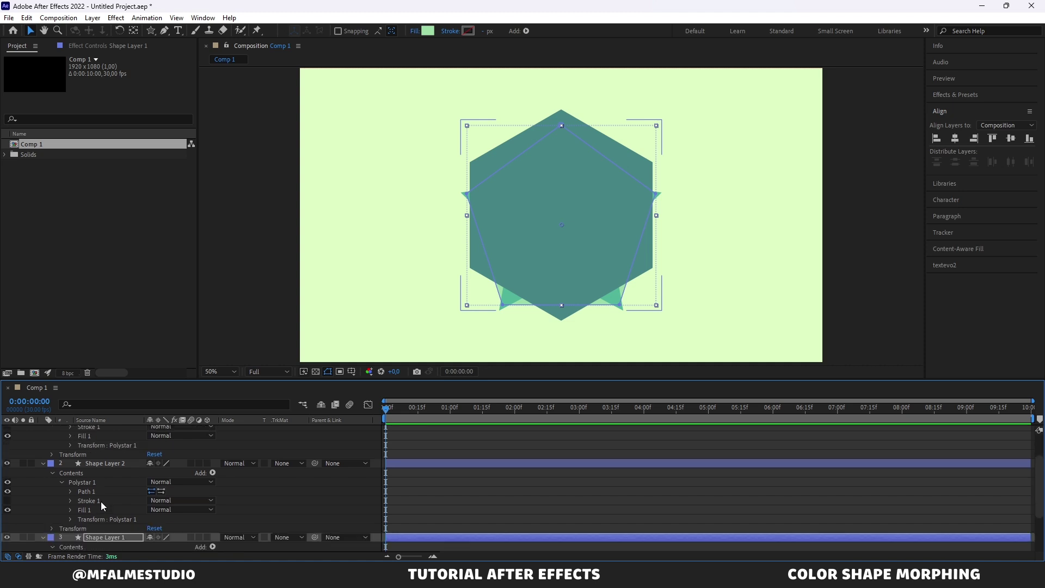
scroll(100, 501, "up", 1)
left_click(515, 329)
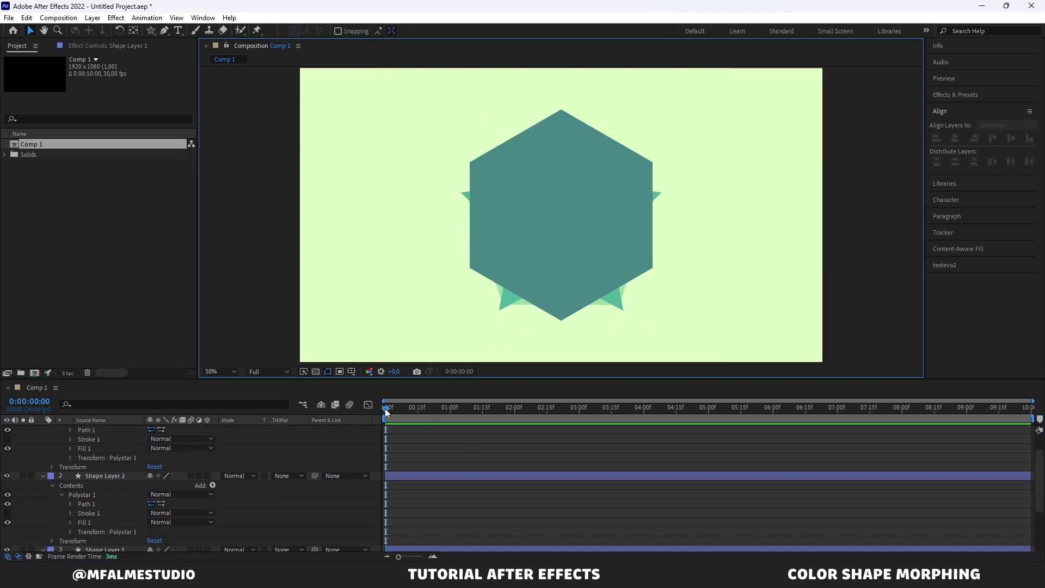
Expand Path 1 on Shape Layers 2 and 1 and keyframe Shape Layer 1's path at 0:00
left_click(388, 445)
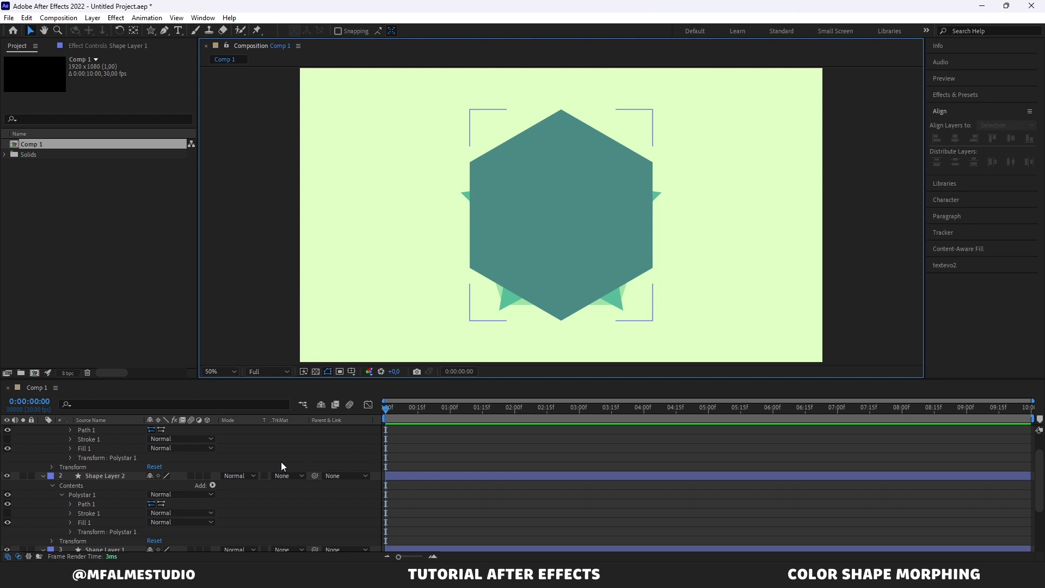
scroll(98, 474, "down", 2)
left_click(71, 476)
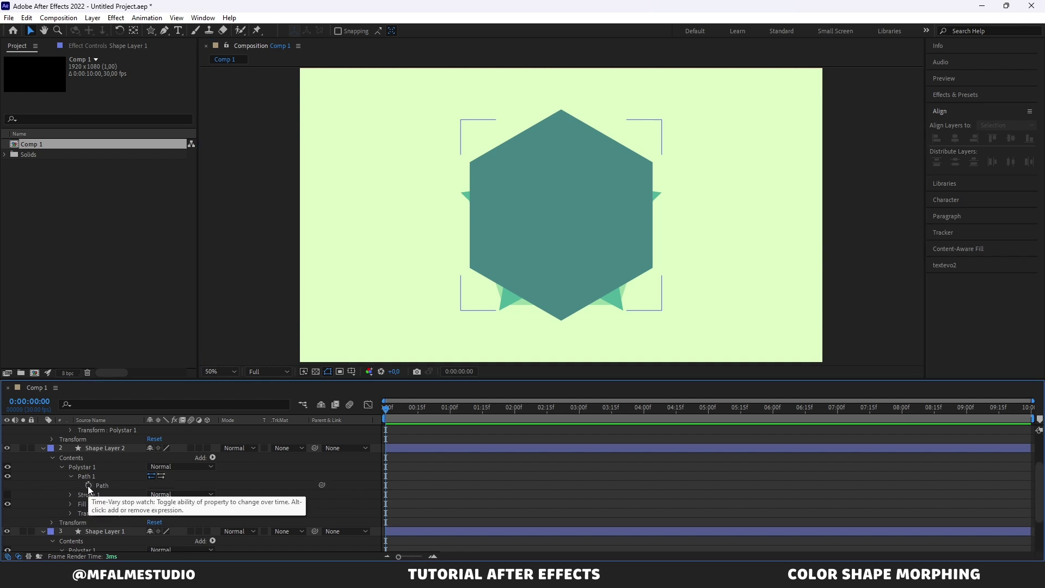
scroll(110, 522, "down", 3)
left_click(96, 512)
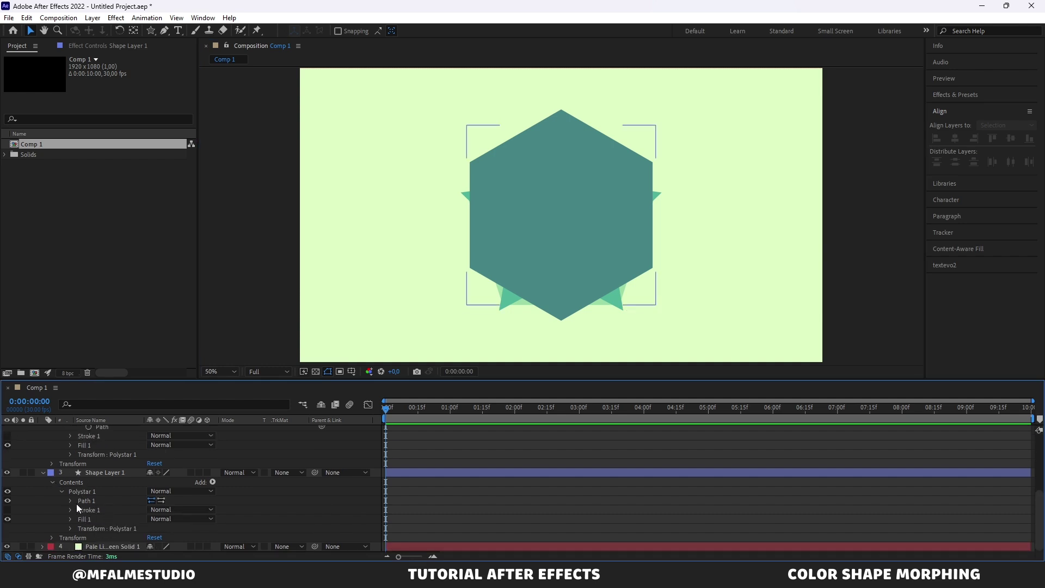
left_click(70, 500)
left_click(87, 509)
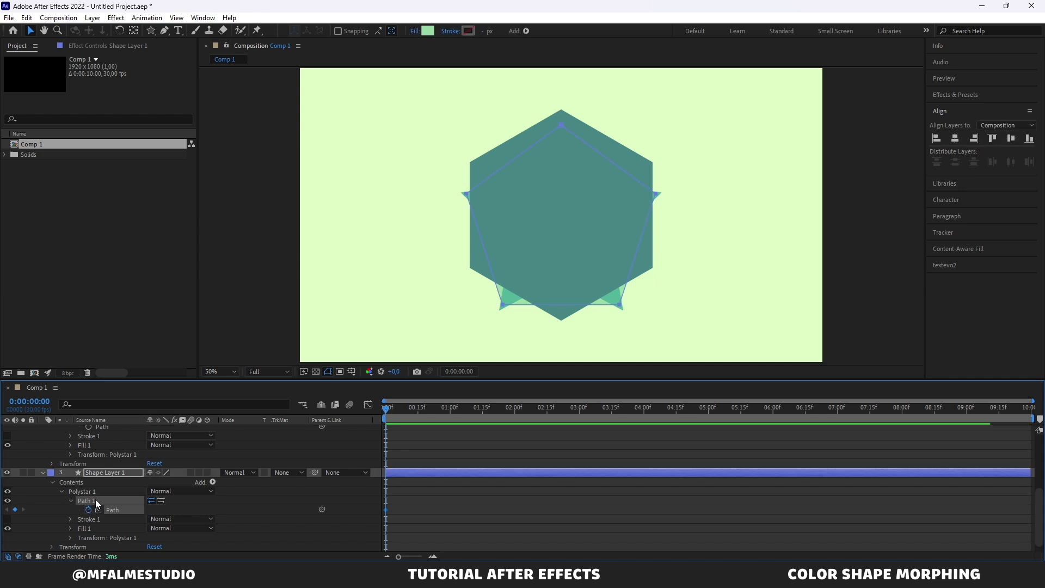
Add 0:00 Path keyframes on Shape Layer 2 and Shape Layer 3
scroll(87, 484, "up", 2)
left_click(88, 455)
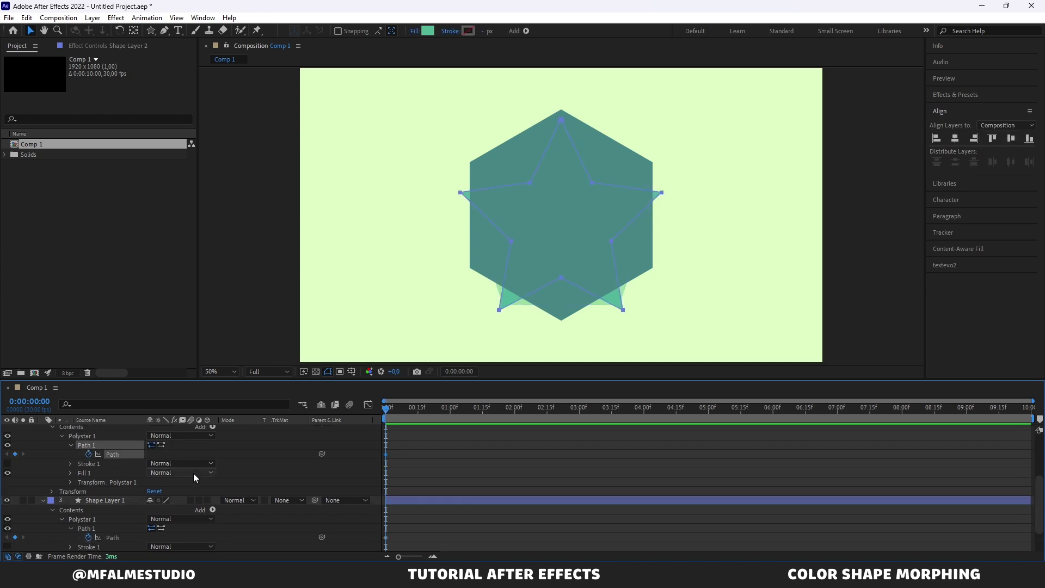
scroll(201, 479, "up", 5)
left_click(70, 457)
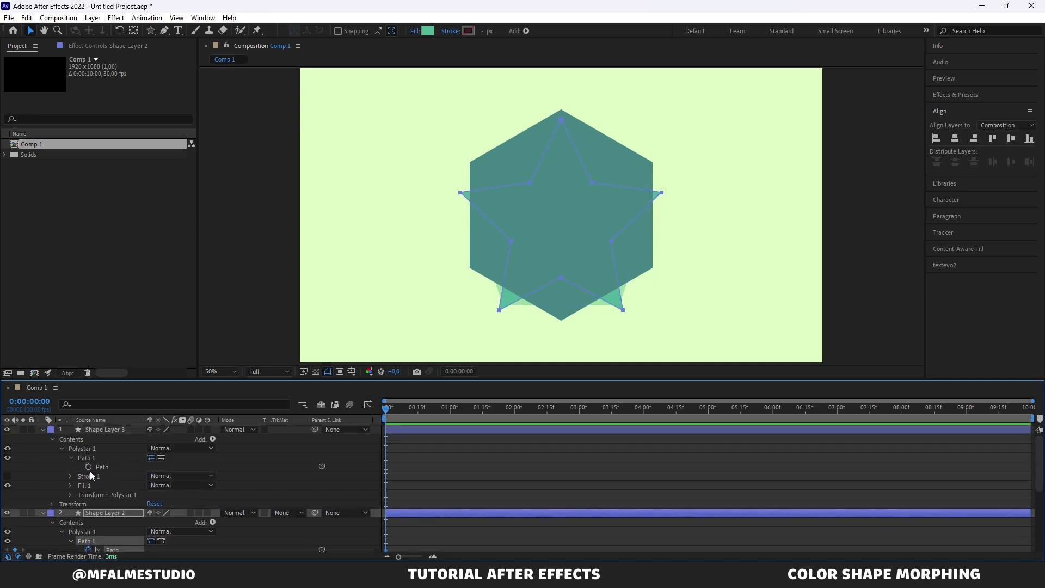
left_click(89, 467)
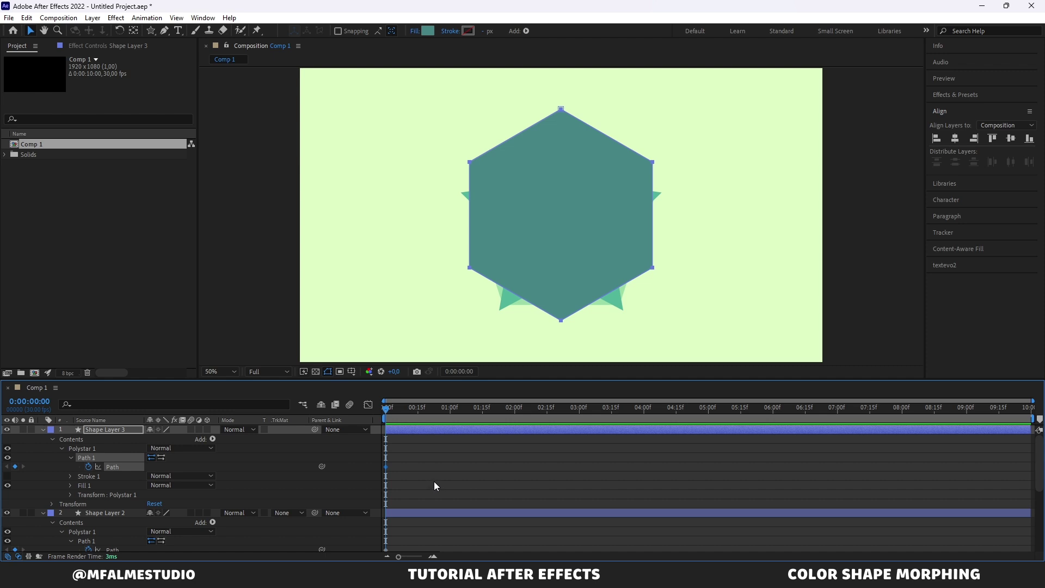
scroll(403, 498, "down", 1)
scroll(396, 491, "down", 4)
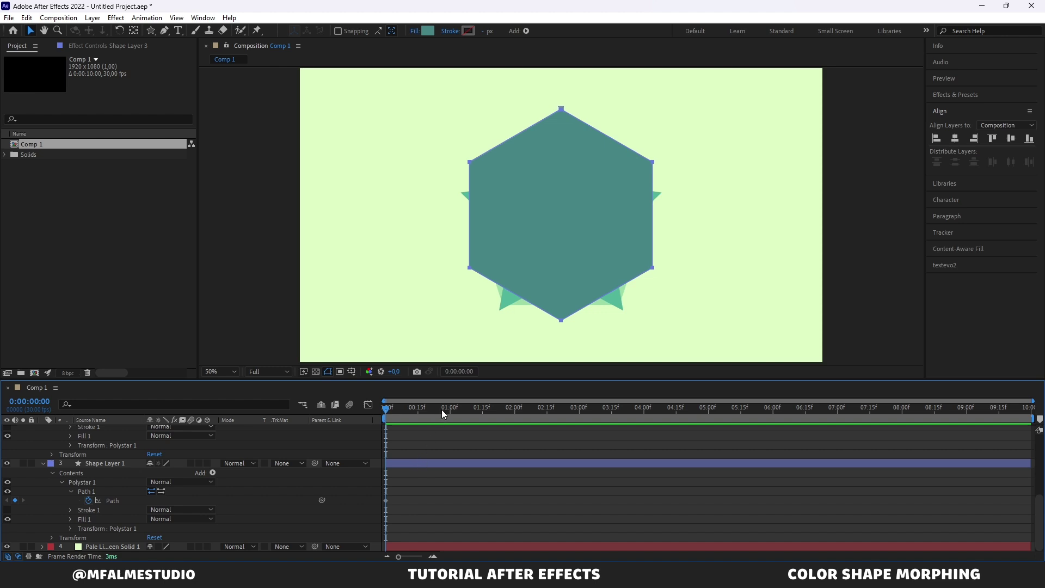
left_click(409, 464)
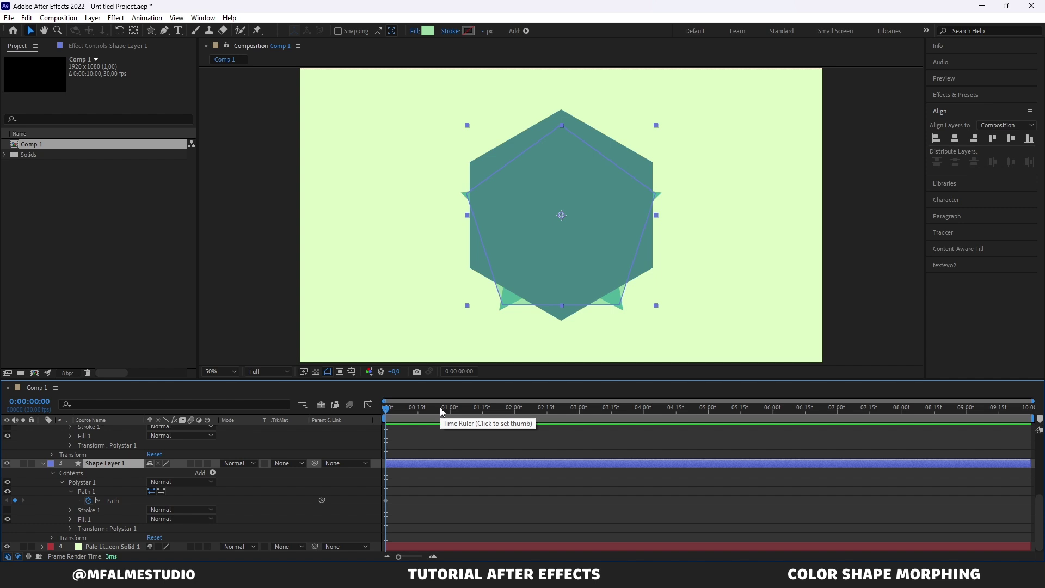
At 1:00, paste Shape Layer 2's star path into Shape Layer 1's Path as a keyframe
left_click_drag(441, 409, 450, 410)
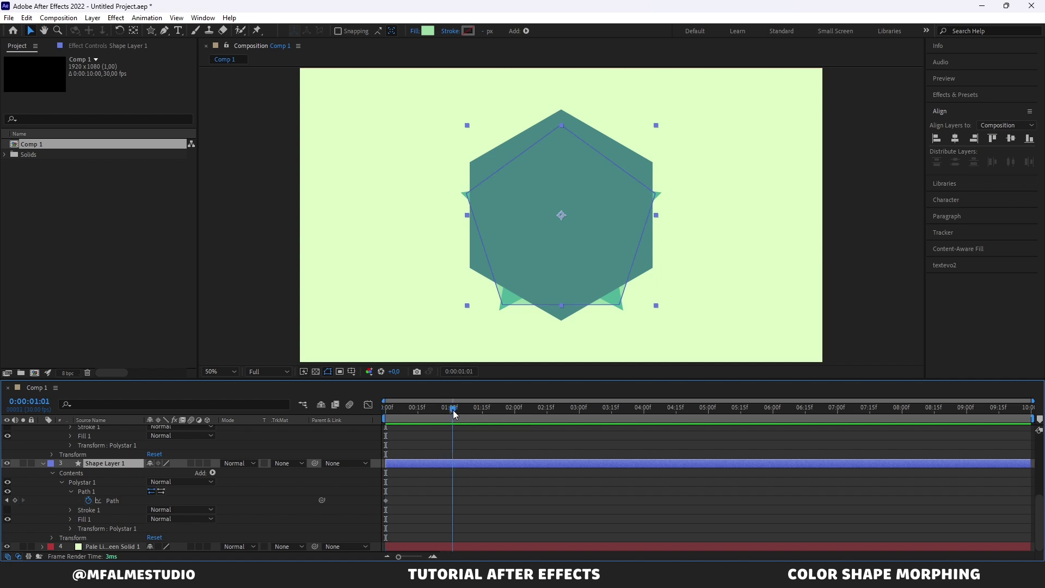
left_click(86, 491)
scroll(128, 452, "up", 2)
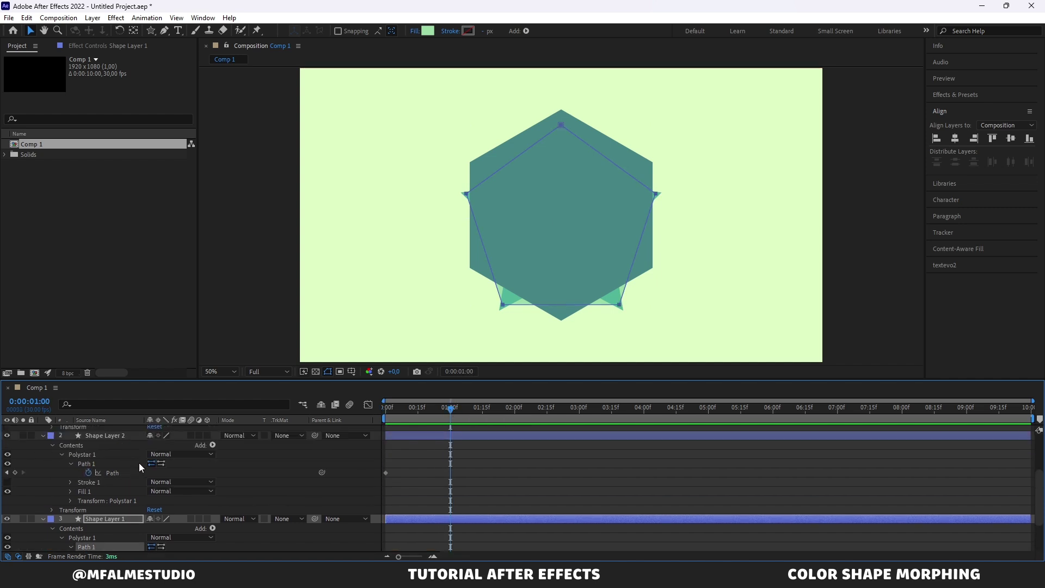
left_click(112, 473)
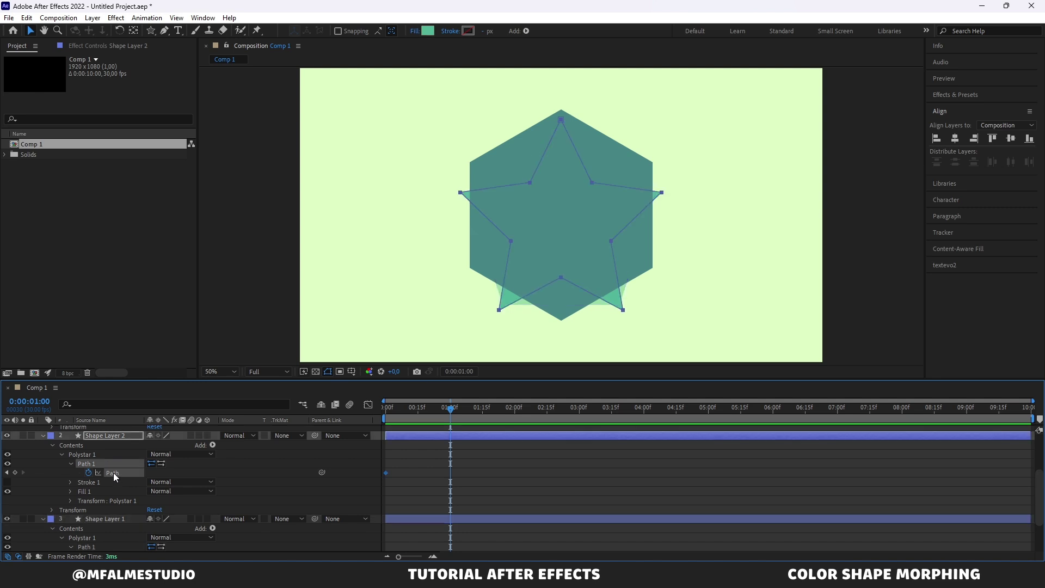
scroll(113, 472, "down", 2)
left_click(116, 501)
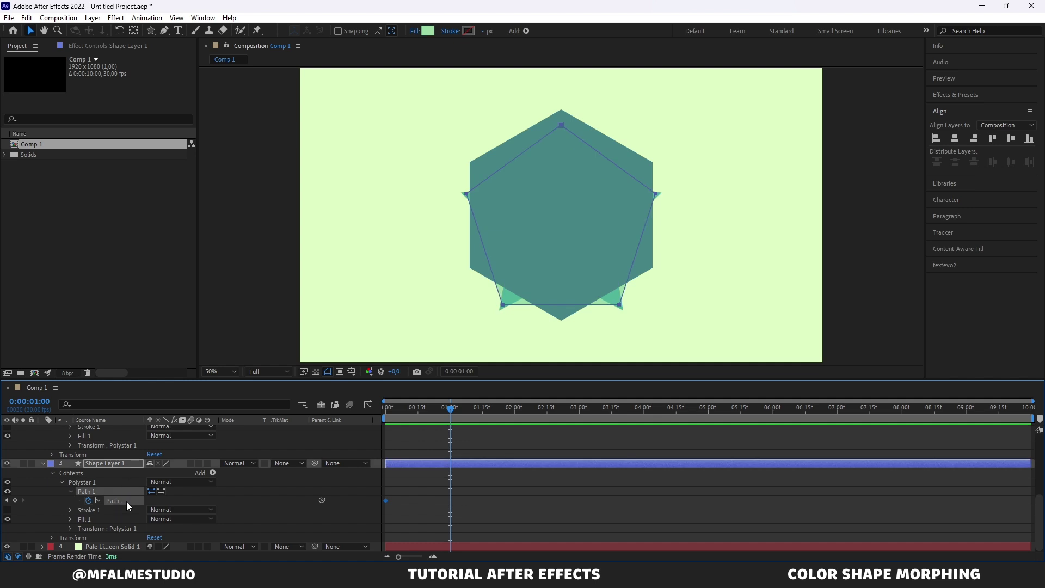
key("ctrl+v")
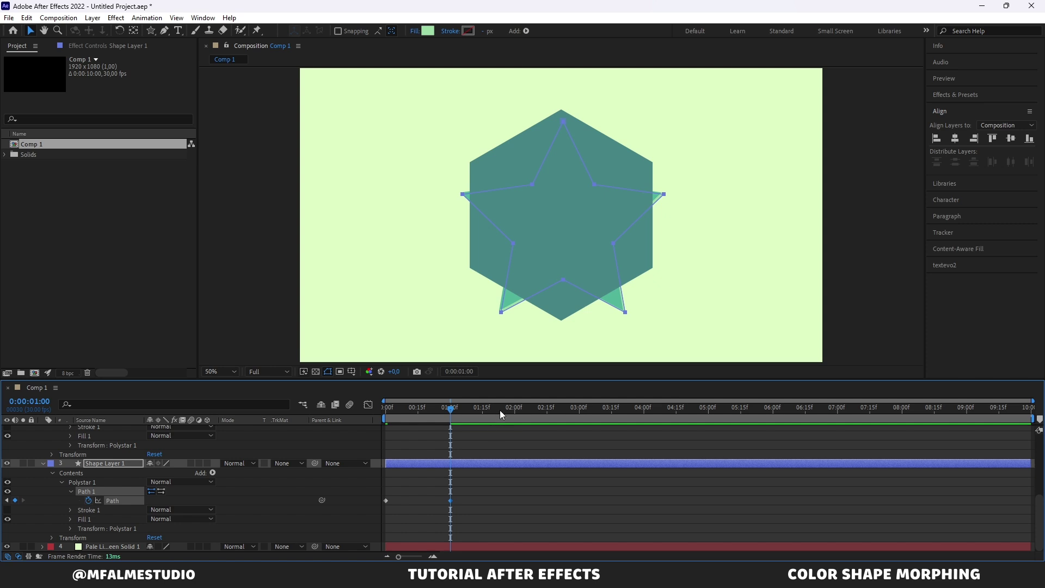
left_click_drag(499, 410, 514, 410)
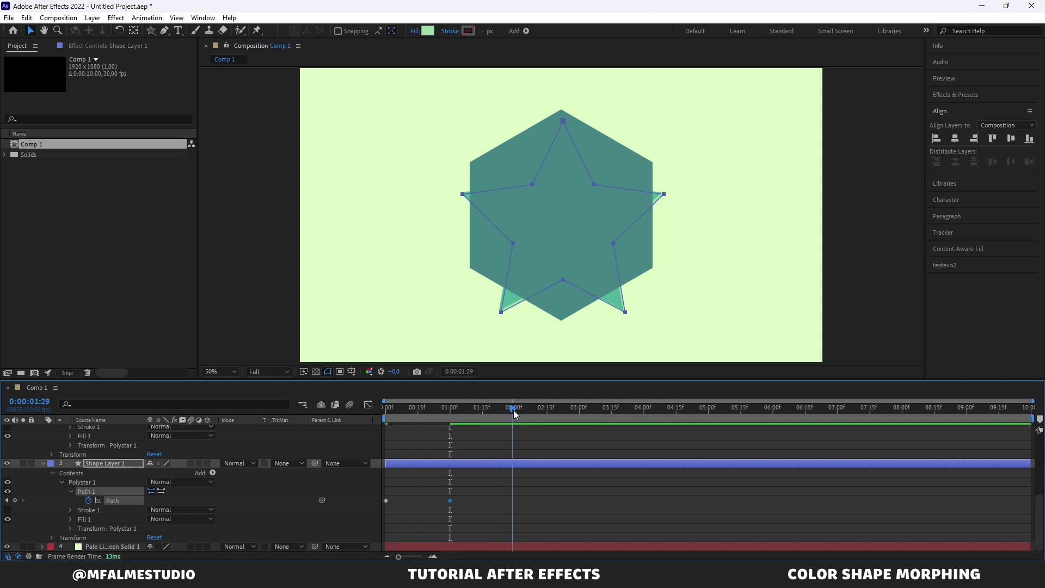
scroll(482, 472, "up", 5)
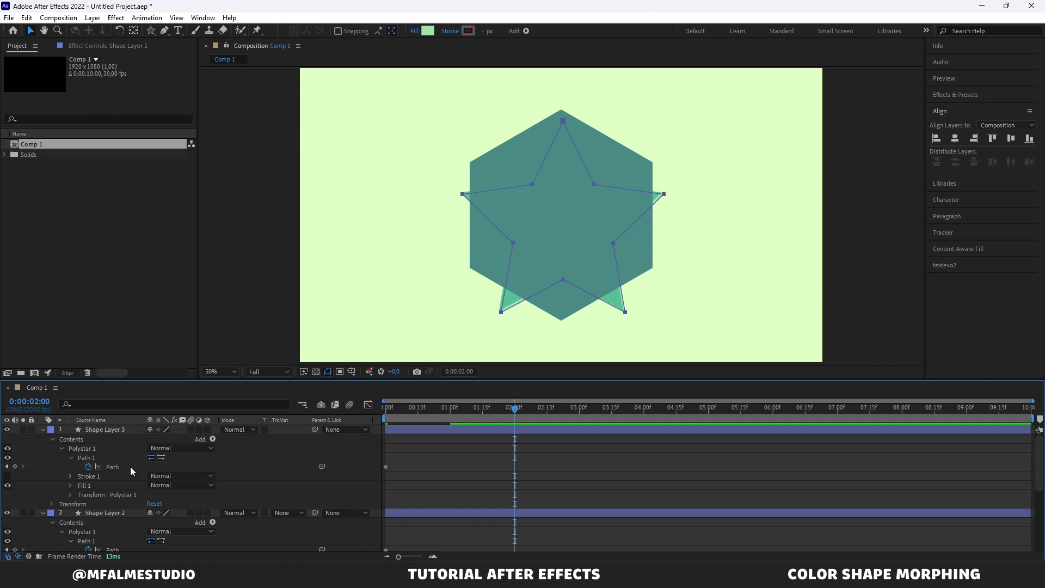
At 2:00, paste Shape Layer 3's hexagon path into Shape Layer 1's Path as a keyframe
left_click(112, 467)
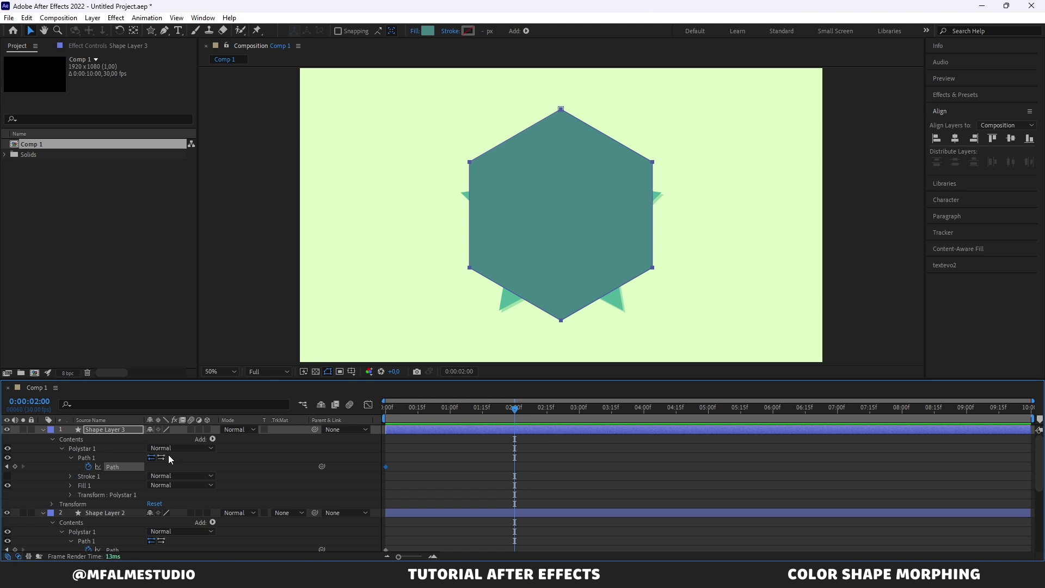
scroll(136, 468, "down", 3)
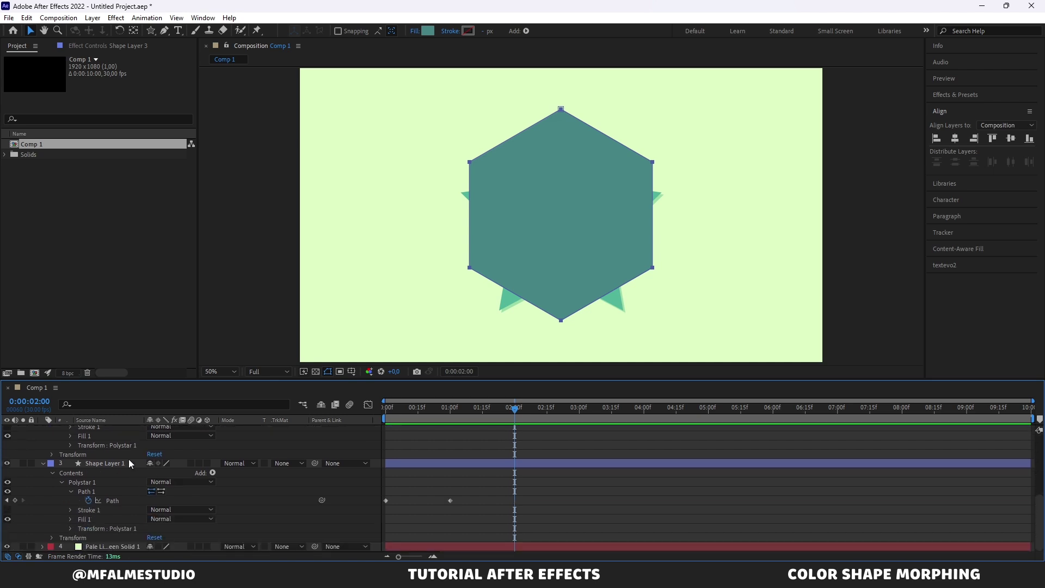
left_click(112, 499)
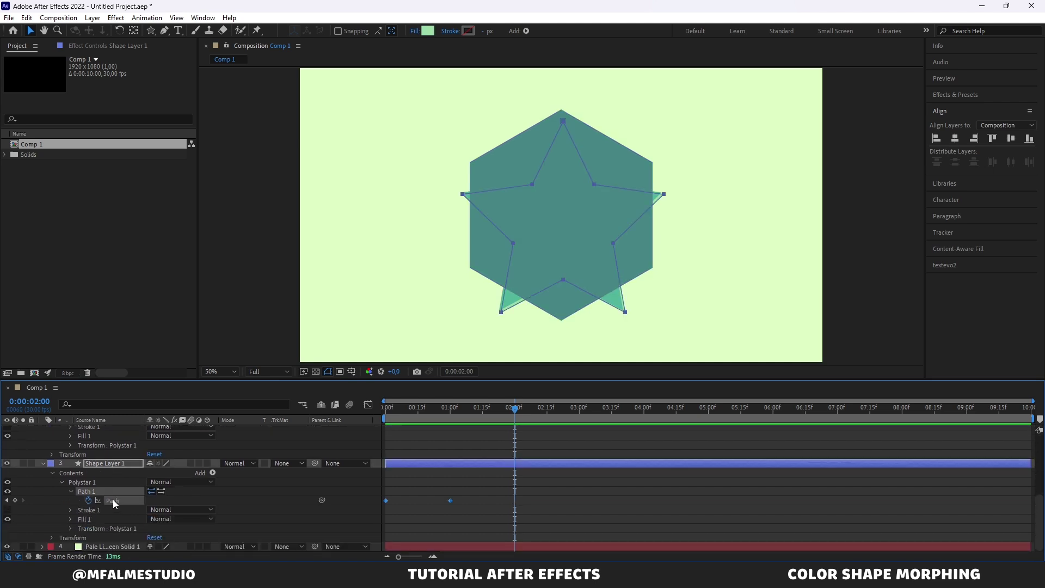
key("ctrl+v")
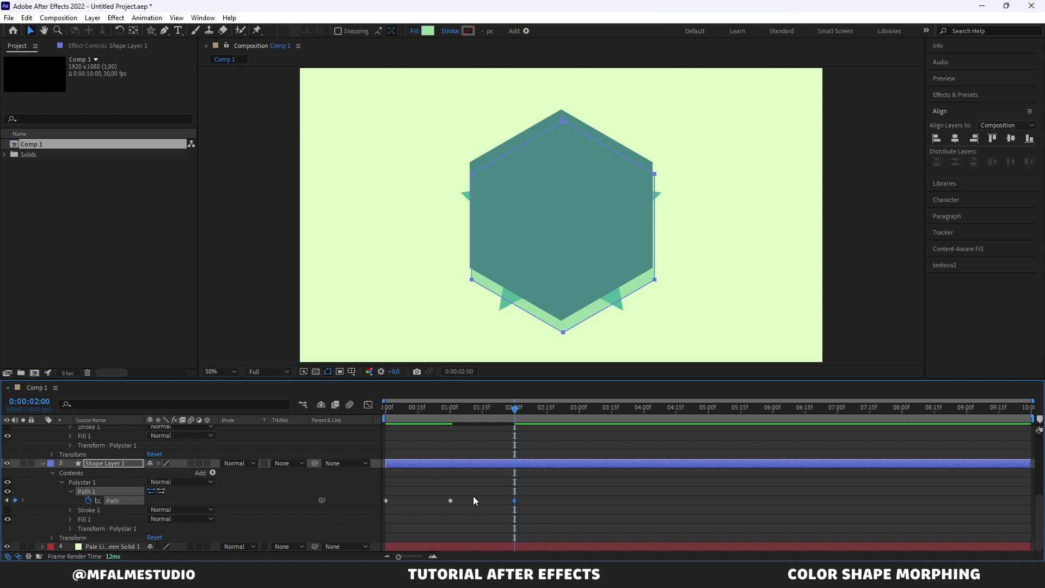
left_click_drag(511, 414, 505, 415)
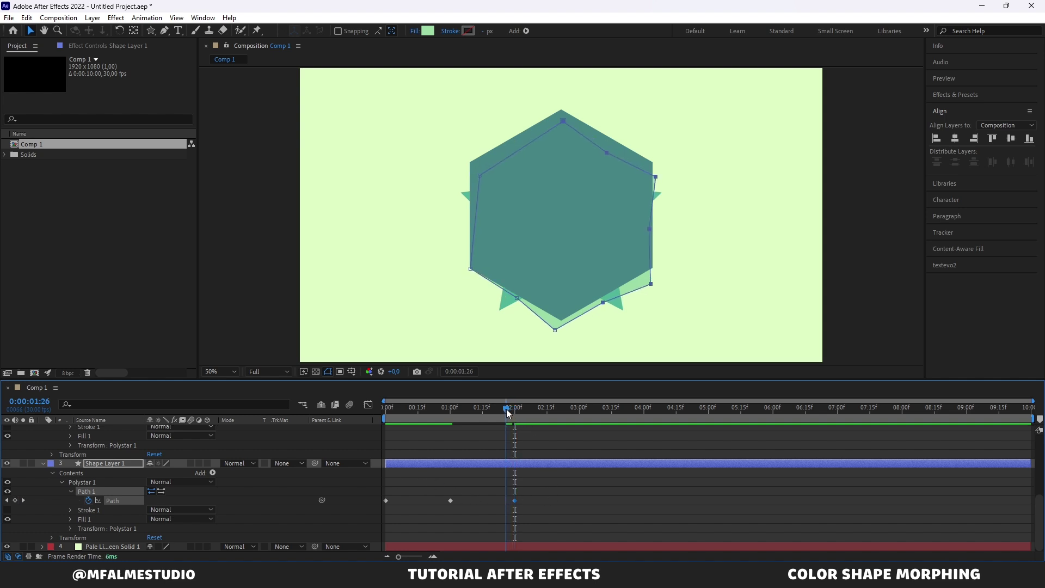
scroll(103, 449, "up", 6)
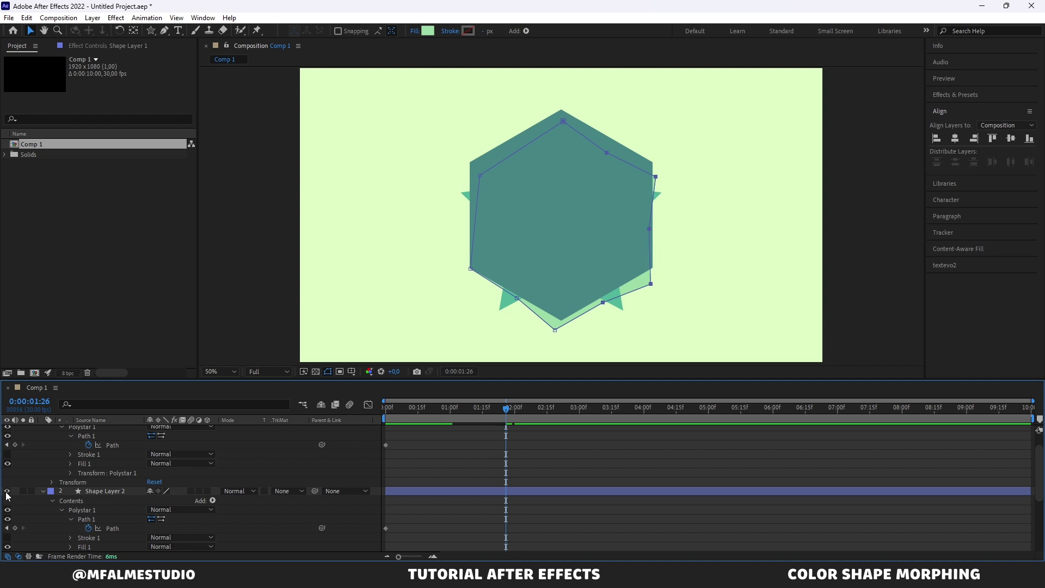
Collapse and hide the star (Shape Layer 2) and hexagon (Shape Layer 3) reference layers
left_click(43, 490)
left_click(7, 491)
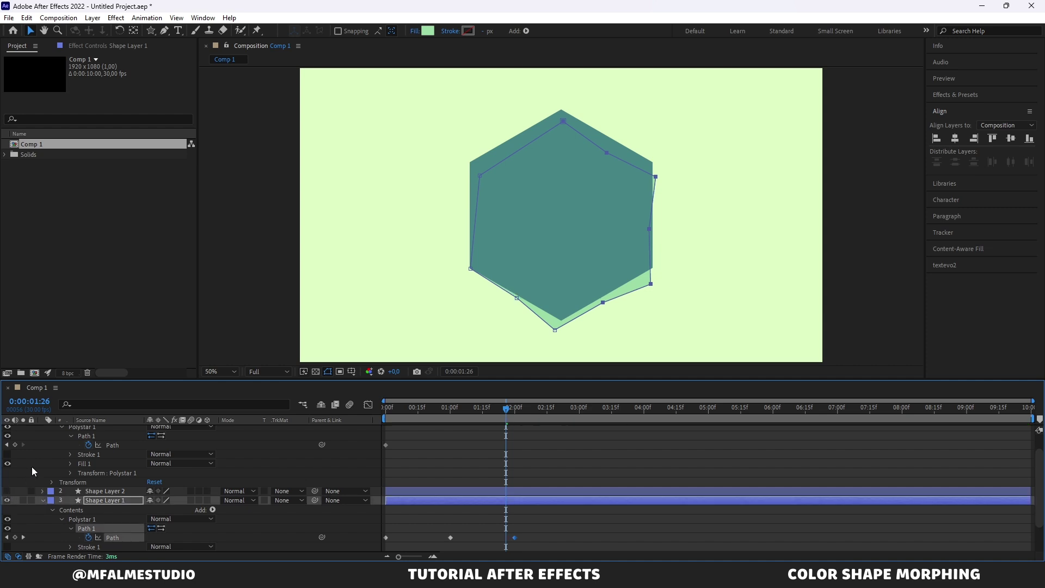
scroll(33, 472, "up", 2)
left_click(49, 430)
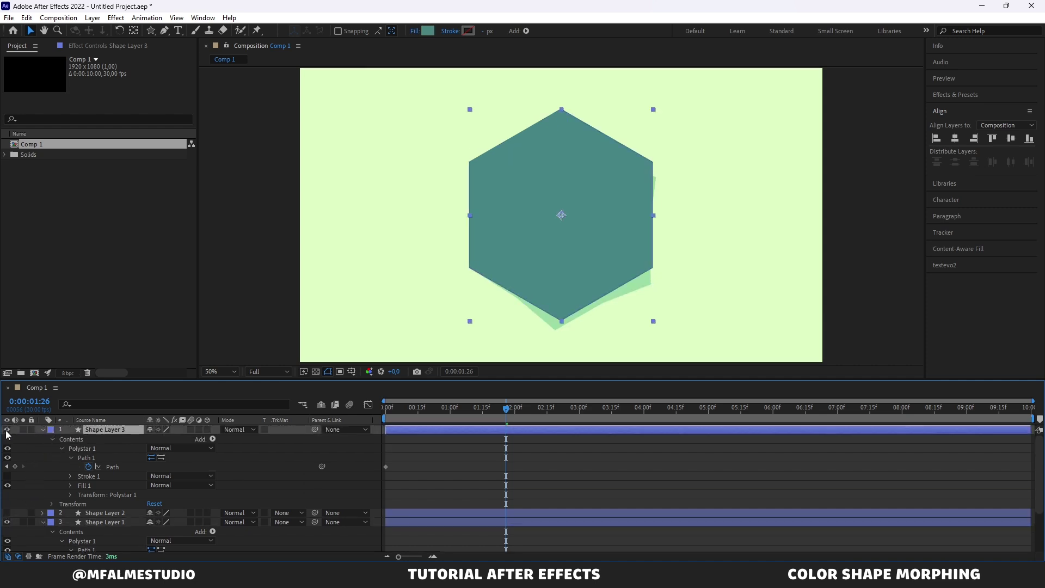
left_click(43, 430)
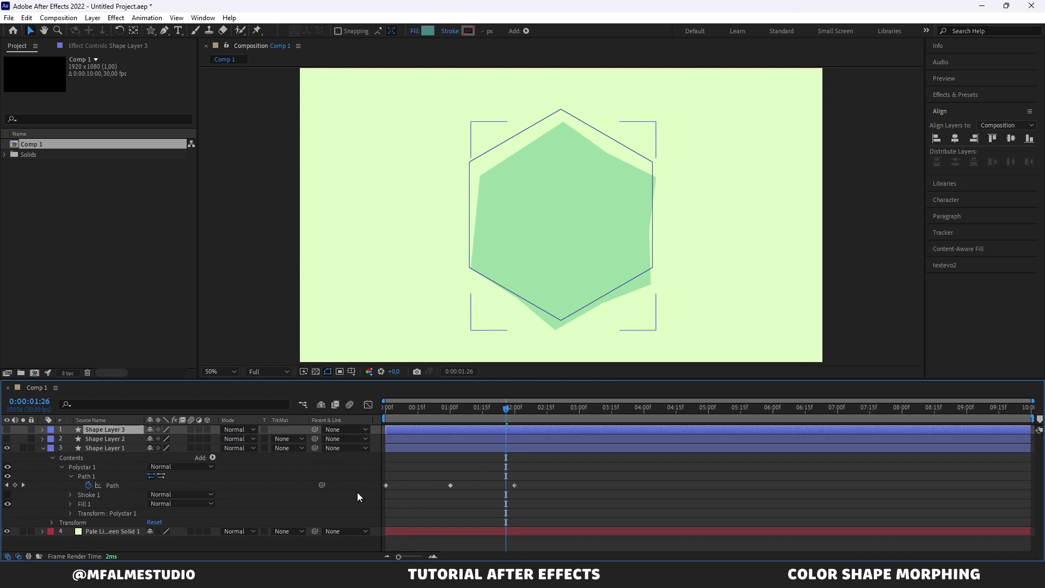
Scrub the timeline to preview the pentagon-star-hexagon morph on Shape Layer 1
left_click_drag(472, 413, 374, 419)
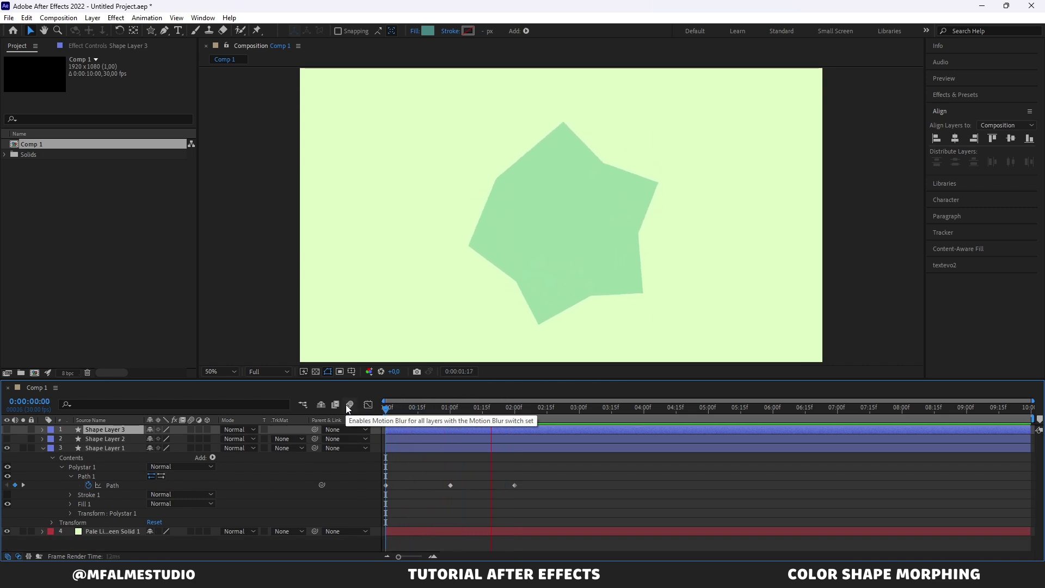
mouse_move(514, 410)
left_mouse_down()
mouse_move(354, 399)
mouse_move(493, 408)
left_mouse_up()
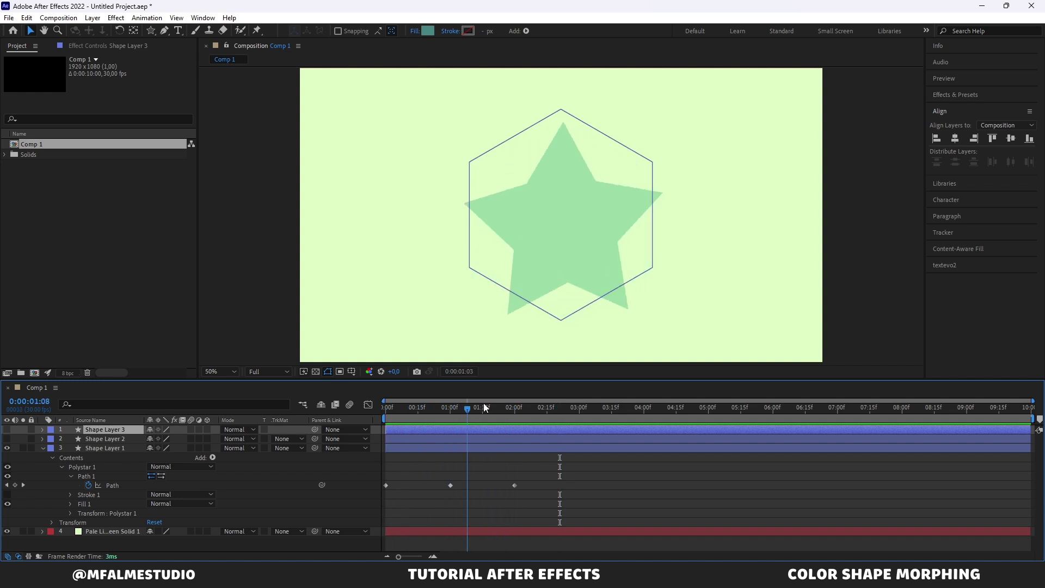
left_click(650, 264)
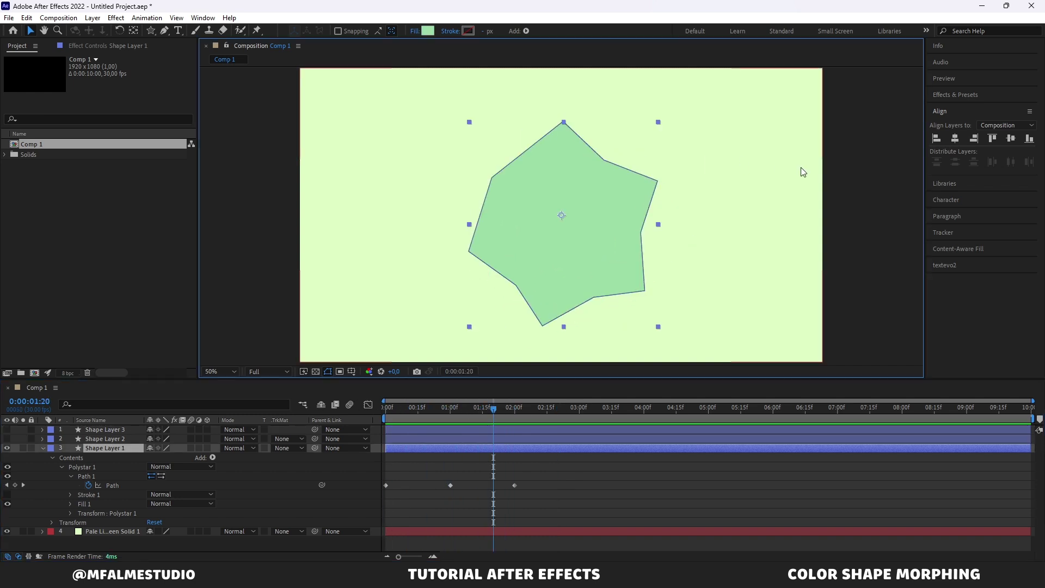
left_click(881, 211)
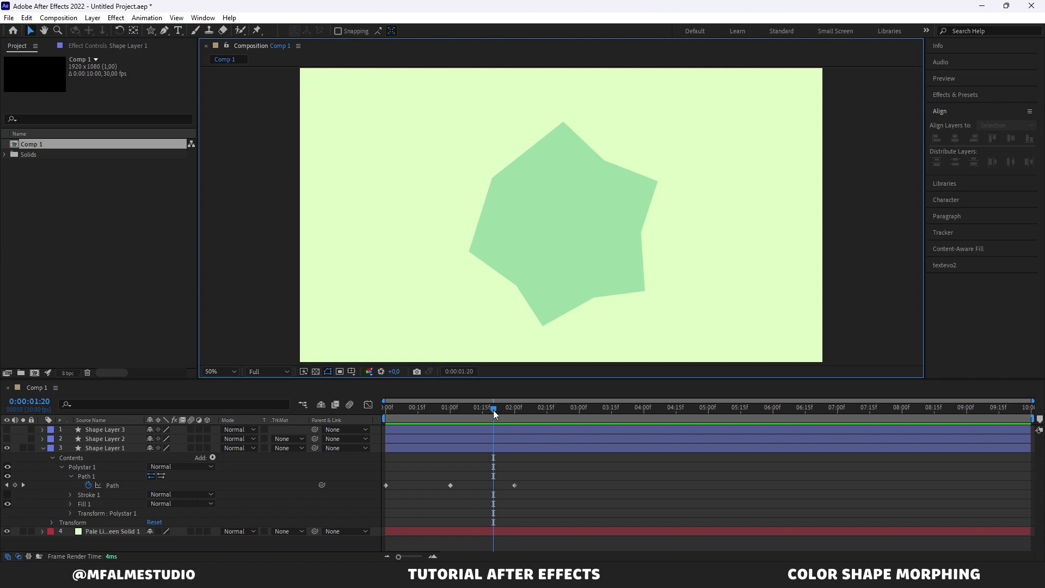
left_click_drag(493, 410, 543, 409)
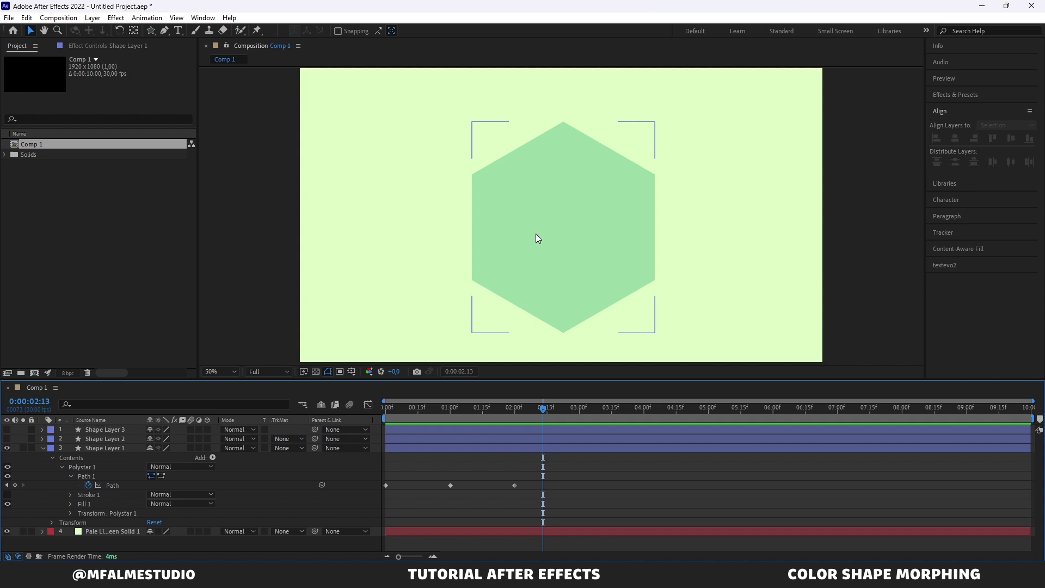
left_click(395, 411)
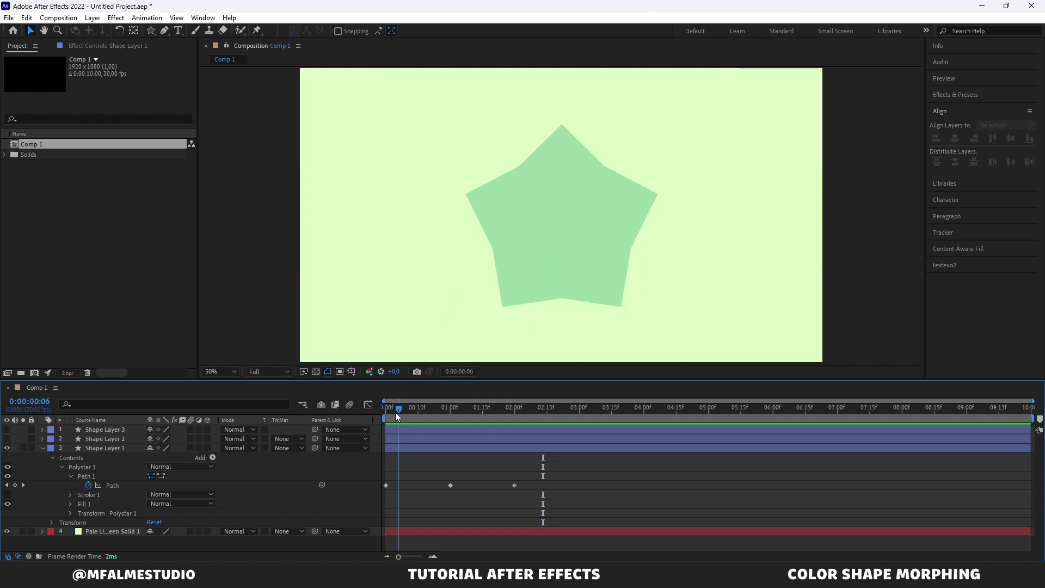
left_click(403, 450)
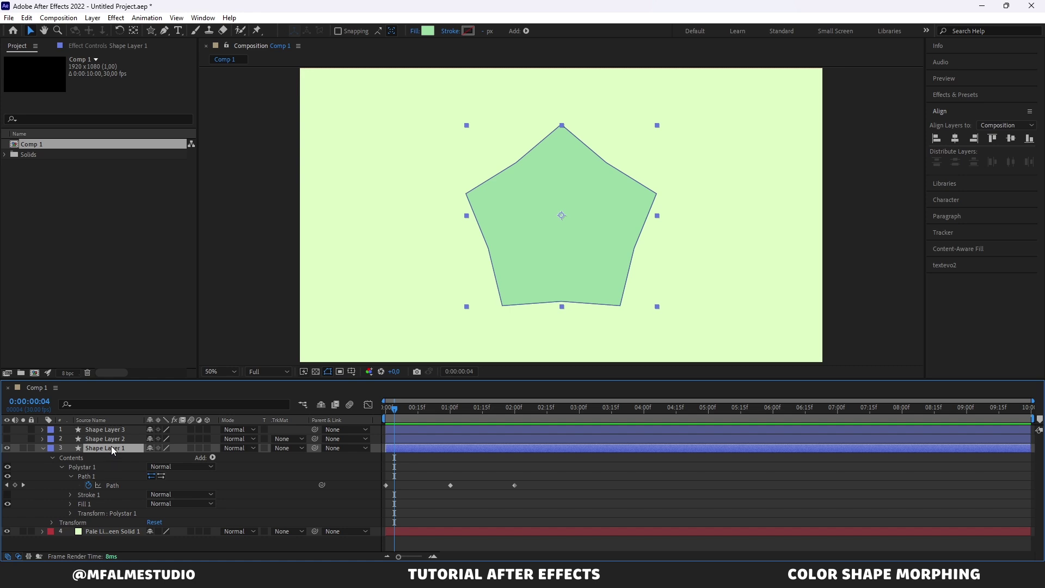
Start Position keyframes at 0:00 and centre the star horizontally and vertically at 1:00
left_click(126, 489)
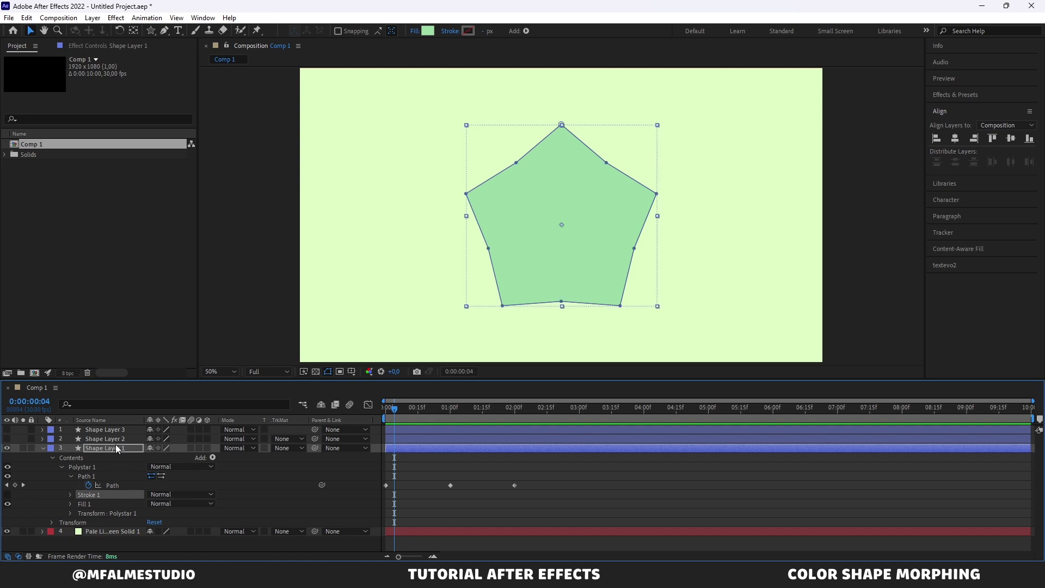
left_click(116, 448)
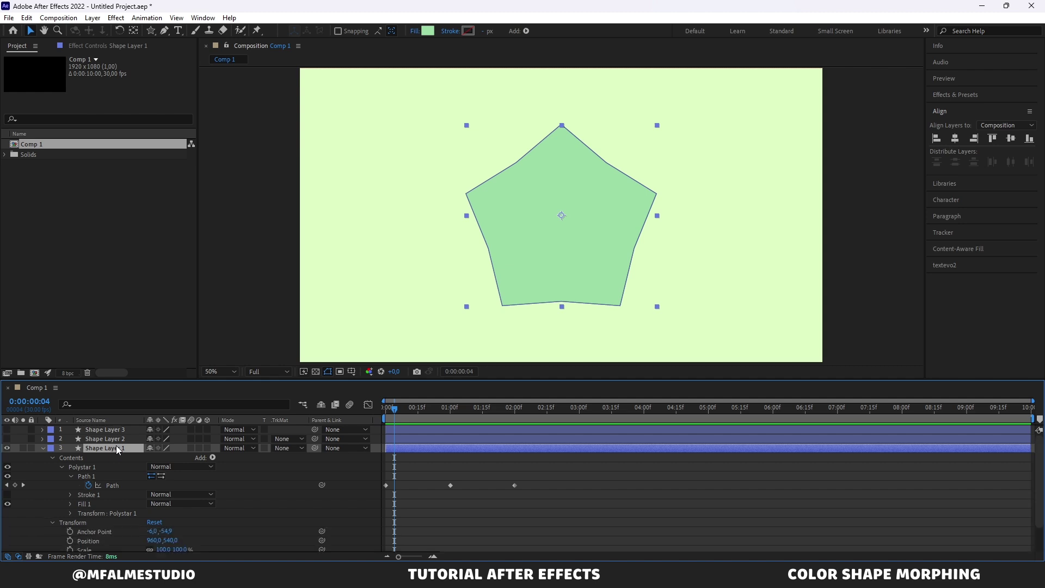
scroll(115, 460, "down", 2)
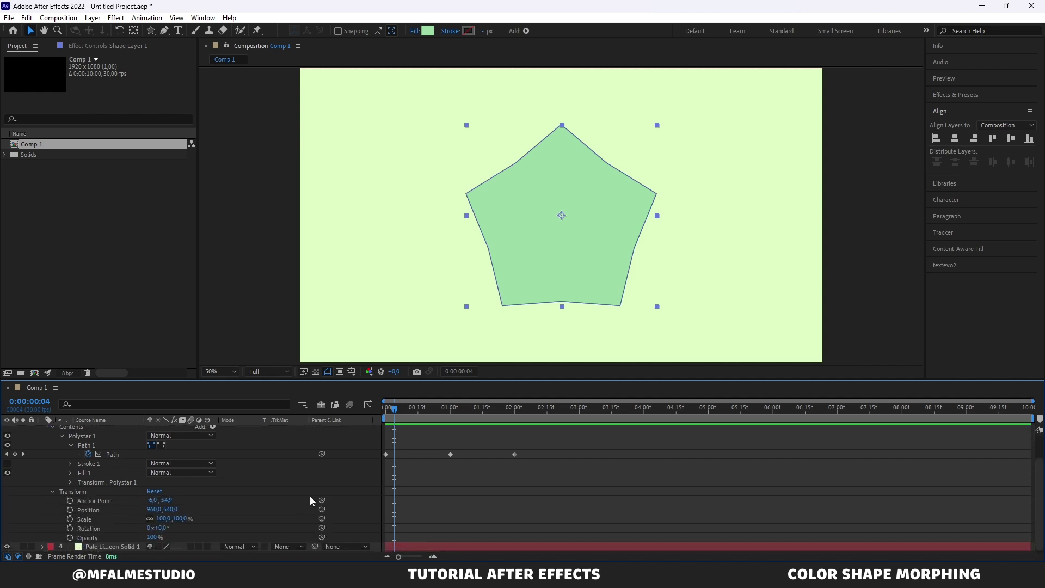
left_click_drag(392, 408, 366, 402)
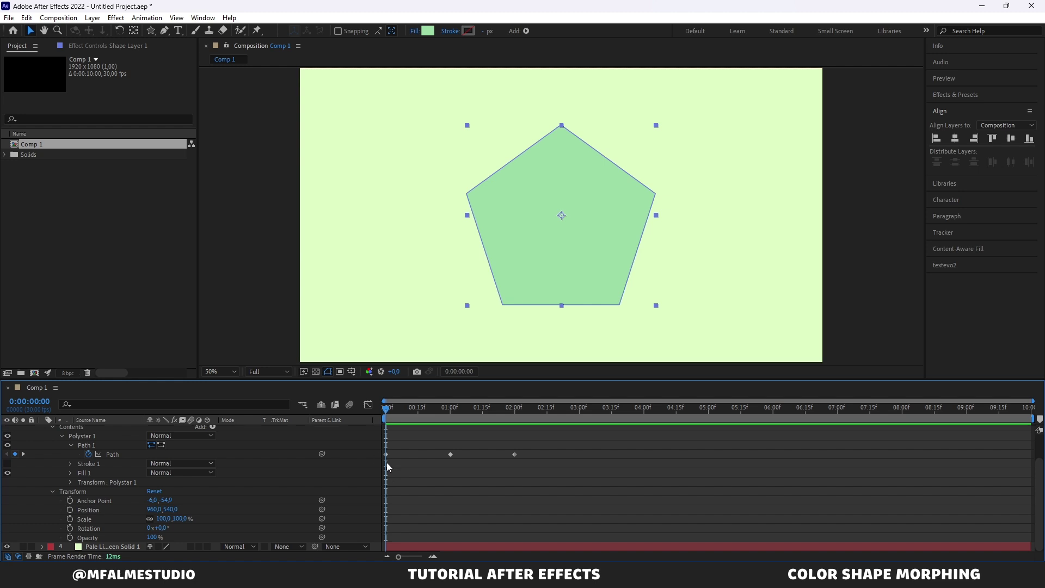
left_click(70, 510)
left_click_drag(440, 411, 450, 410)
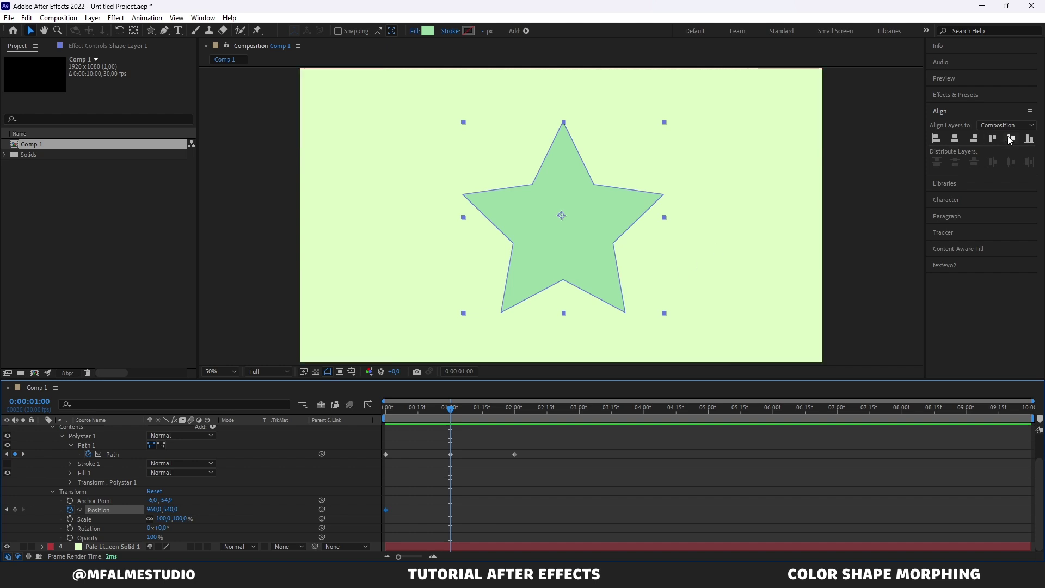
left_click(955, 138)
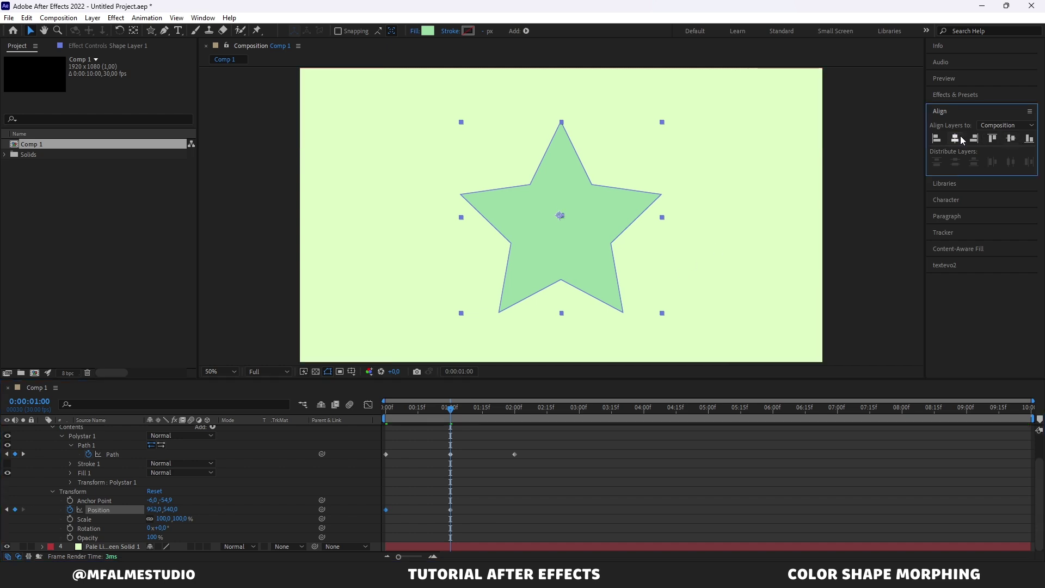
left_click(1010, 139)
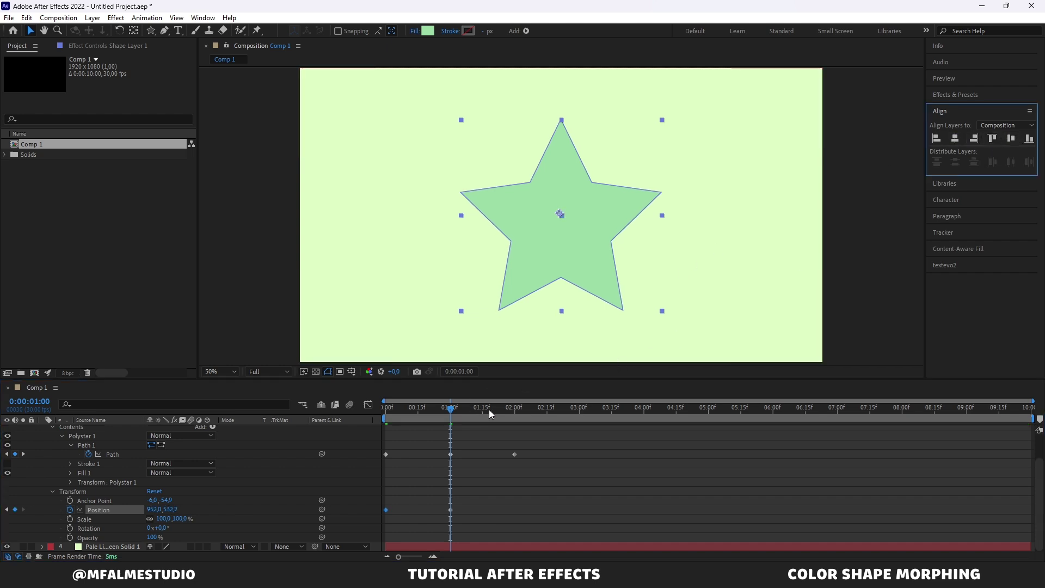
At 2:00, centre the hexagon vertically in the composition
left_click_drag(489, 410, 517, 417)
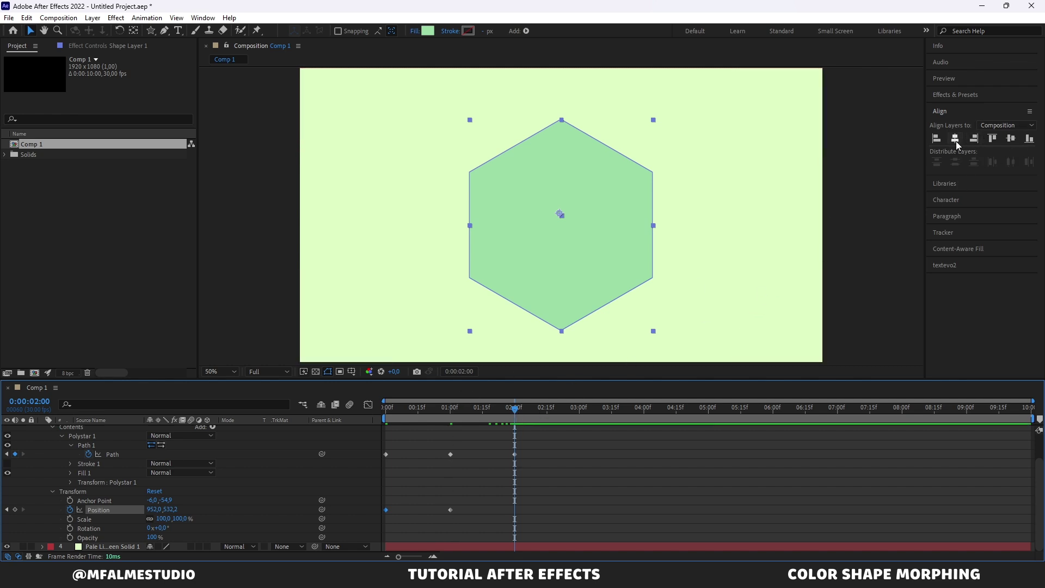
left_click(956, 142)
left_click(1014, 140)
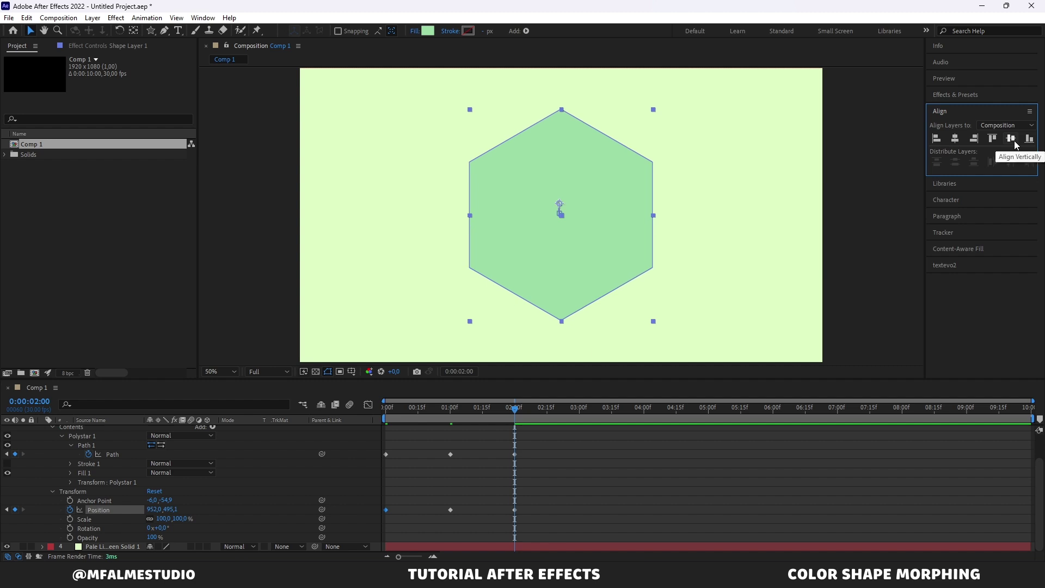
left_click_drag(504, 409, 329, 412)
left_click(399, 440)
key("space")
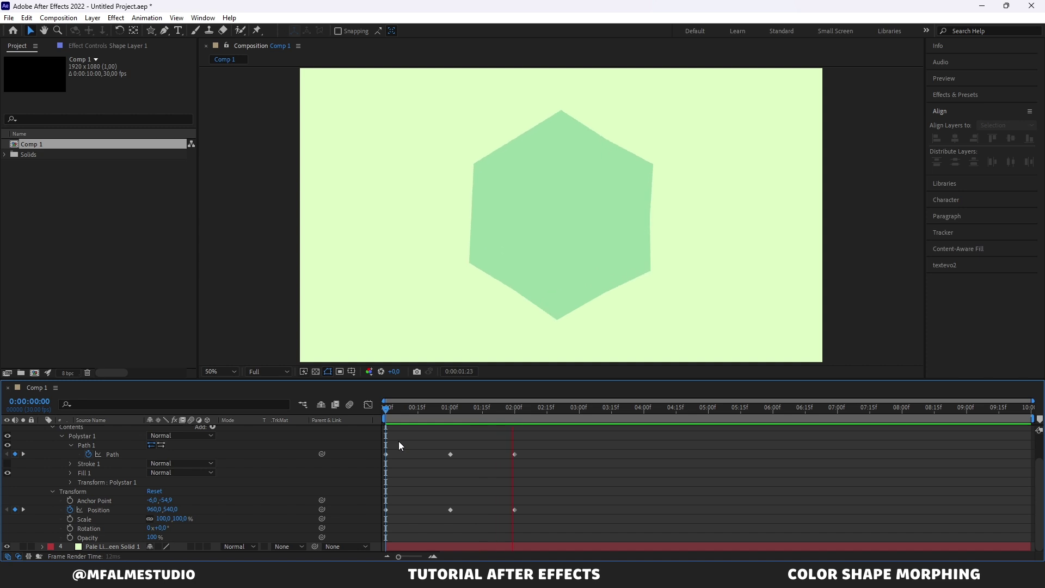
left_click_drag(435, 406, 382, 402)
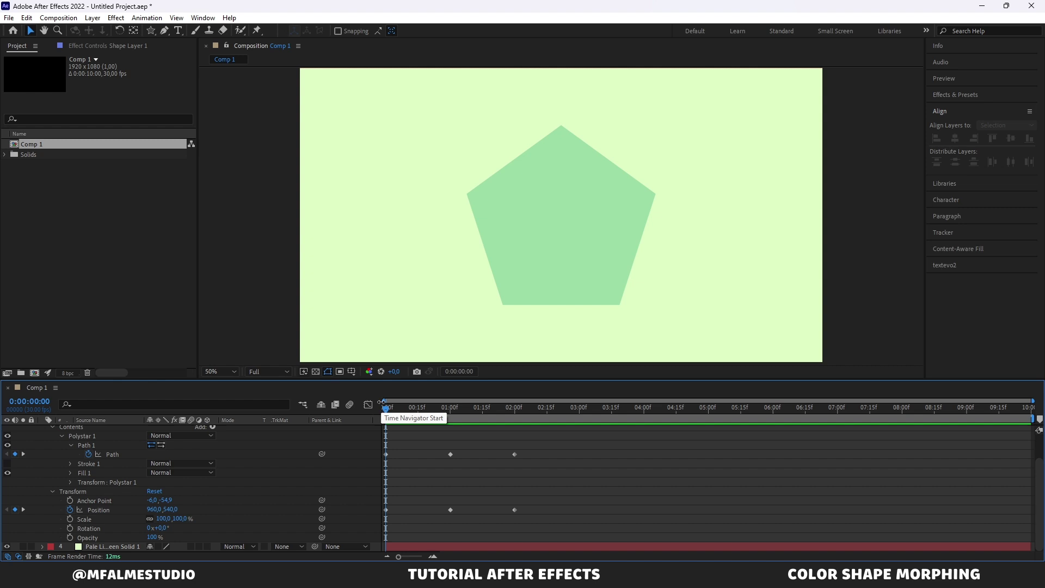
left_click_drag(538, 408, 547, 410)
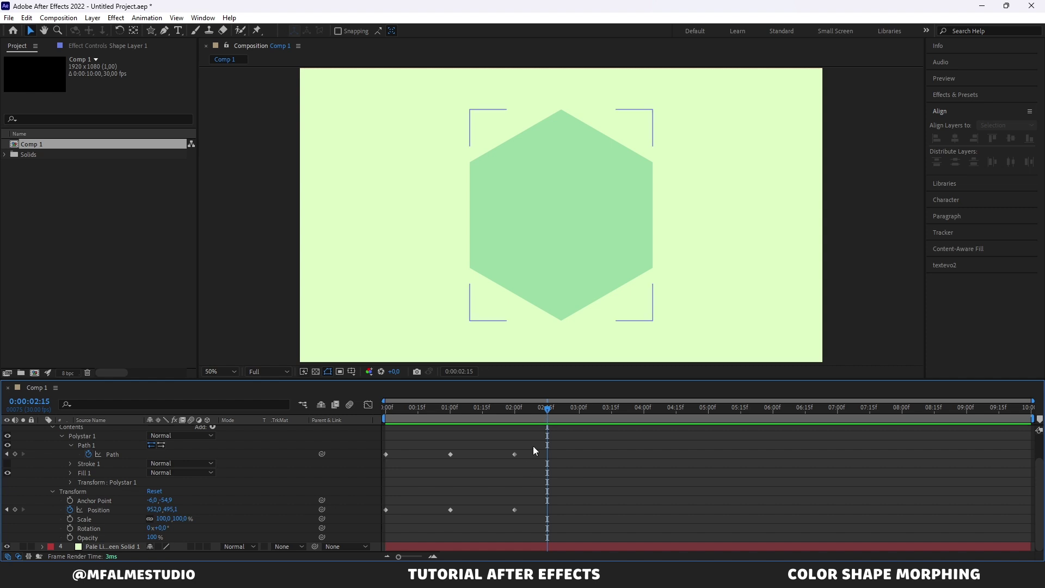
scroll(531, 441, "up", 1)
scroll(530, 442, "down", 1)
Duplicate the hexagon keyframes to 2:15, star keyframes to 3:15, and pentagon keyframes to 4:15
left_click_drag(509, 465, 520, 521)
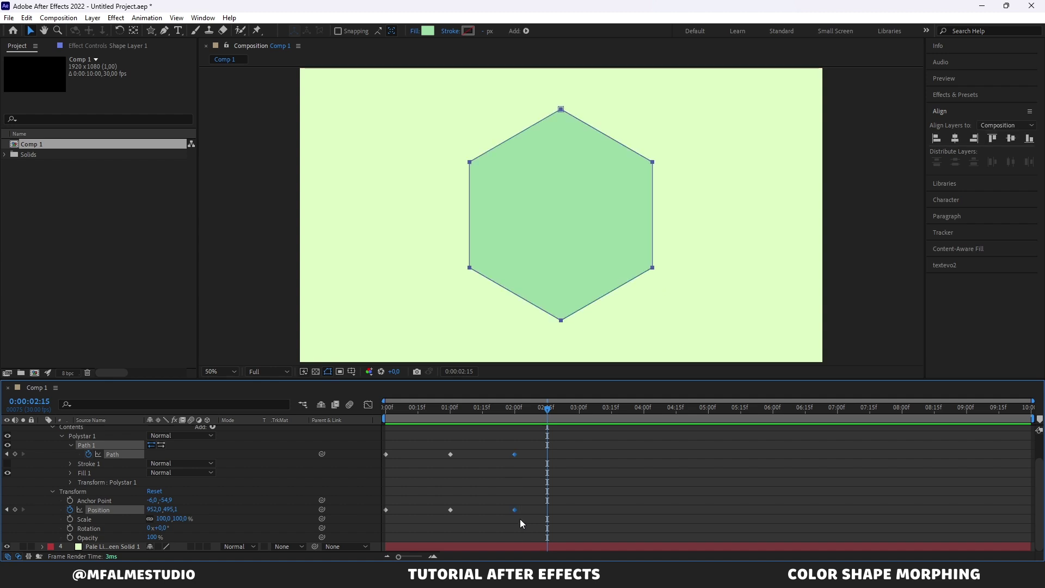
key("ctrl+v")
left_click_drag(547, 408, 610, 422)
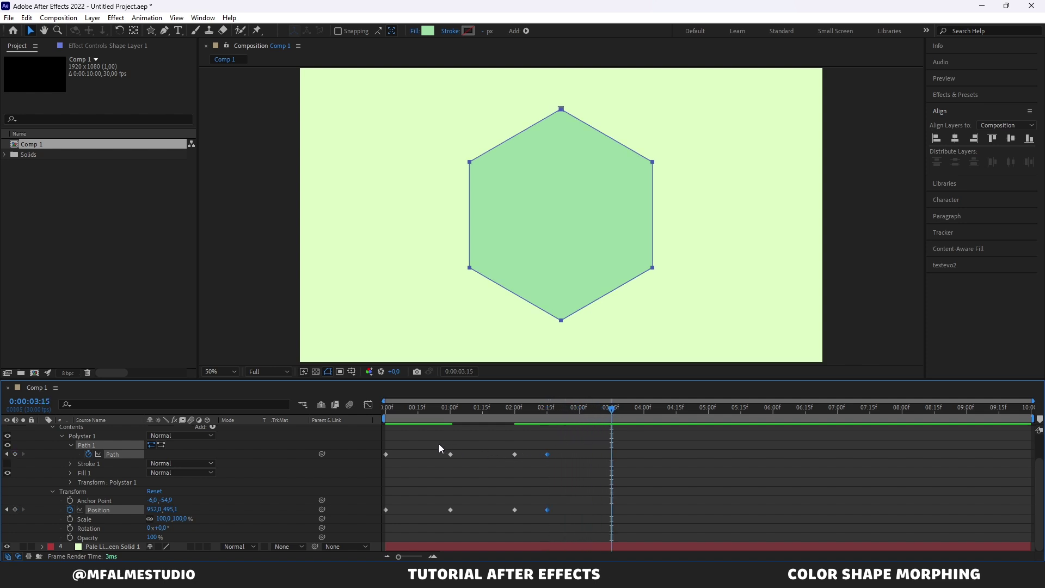
left_click_drag(438, 445, 455, 525)
key("ctrl+c")
key("ctrl+v")
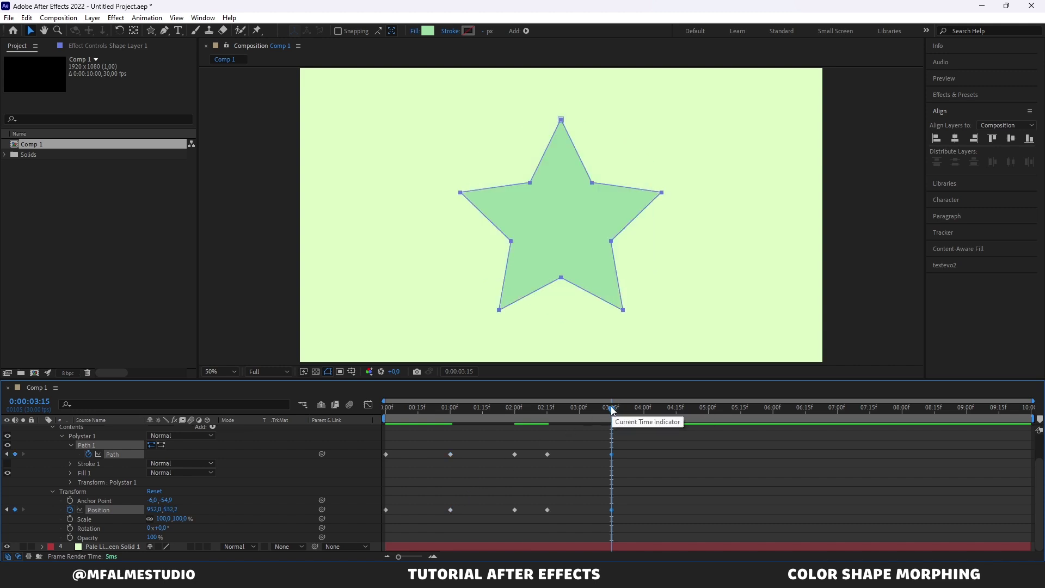
left_click_drag(611, 406, 676, 421)
left_click_drag(390, 445, 381, 514)
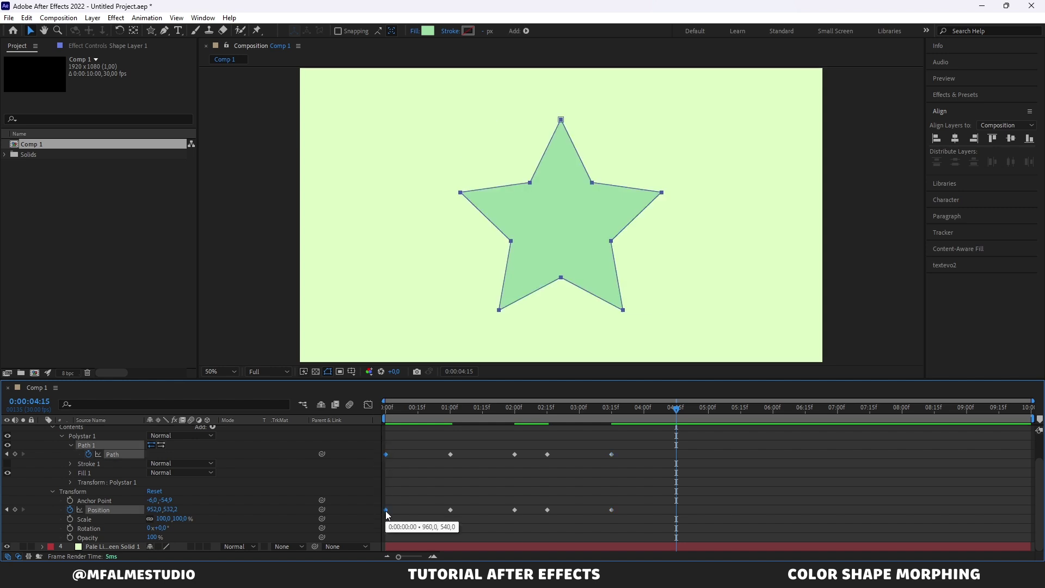
key("ctrl+c")
key("ctrl+v")
left_click(654, 430)
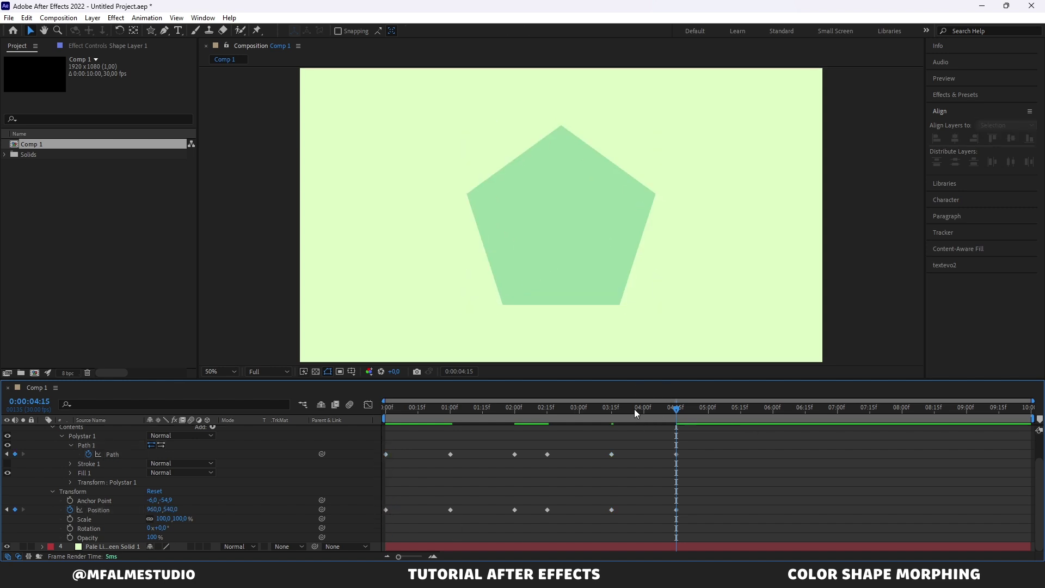
left_click_drag(634, 410, 773, 417)
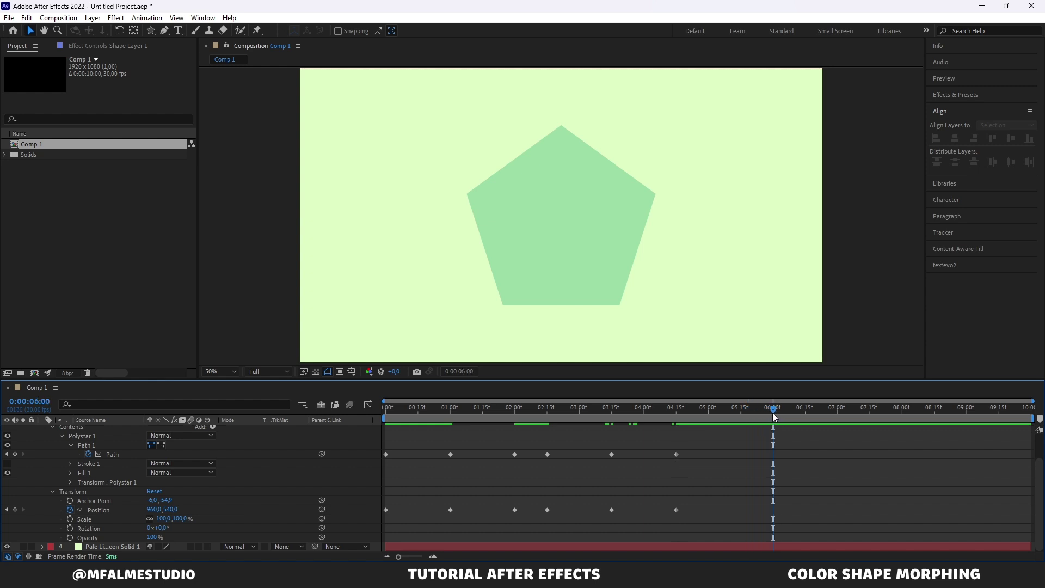
End the work area just after 4:15, preview the loop, and select all Path and Position keyframes
key("n")
mouse_move(760, 407)
left_mouse_down()
mouse_move(716, 414)
mouse_move(741, 417)
left_mouse_up()
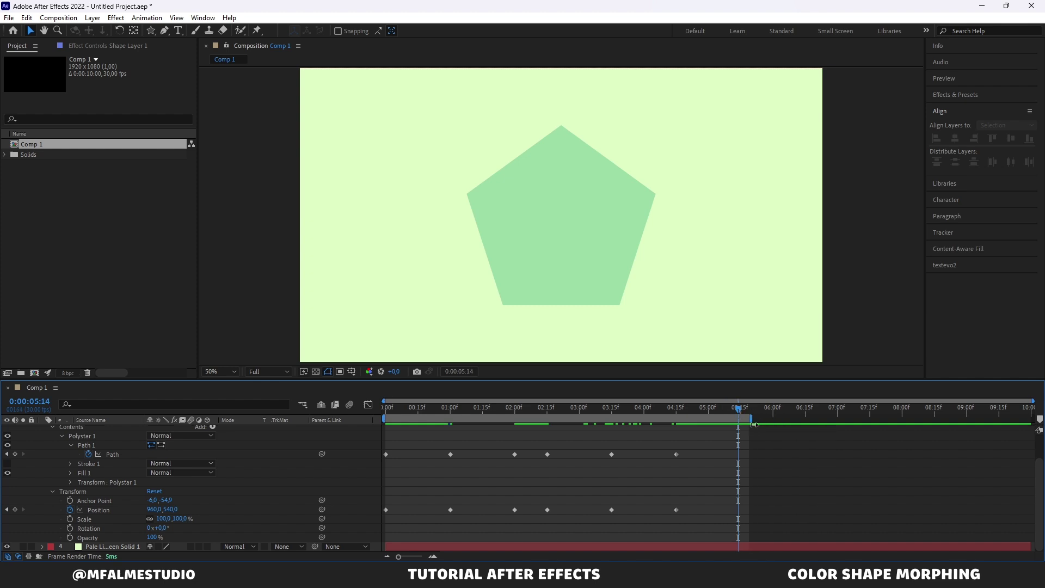
key("space")
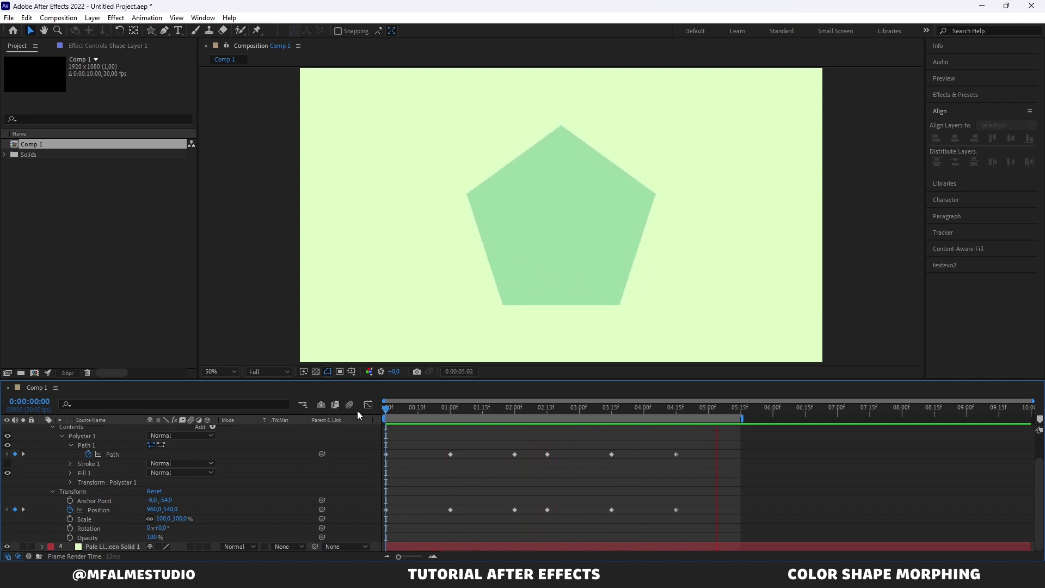
key("space")
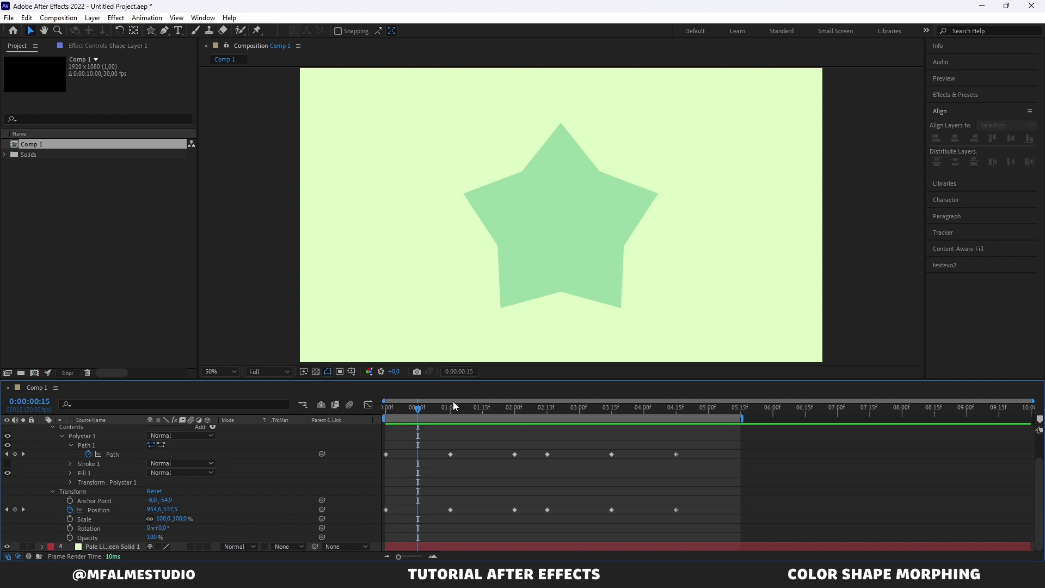
left_click(518, 430)
left_click_drag(380, 443, 686, 521)
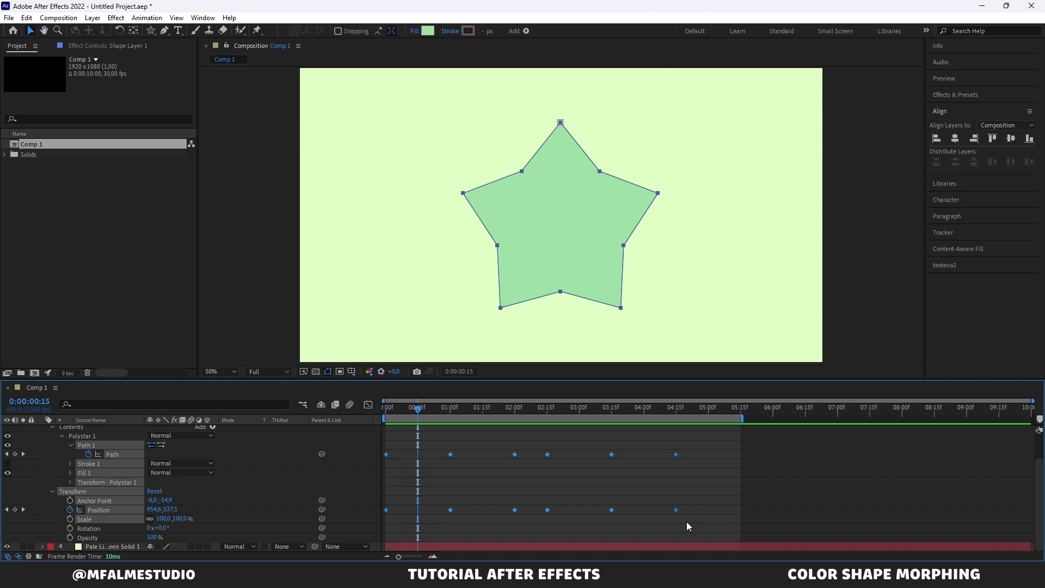
Apply Easy Ease (F9) to all the selected Path and Position keyframes
key("F9")
left_click(484, 480)
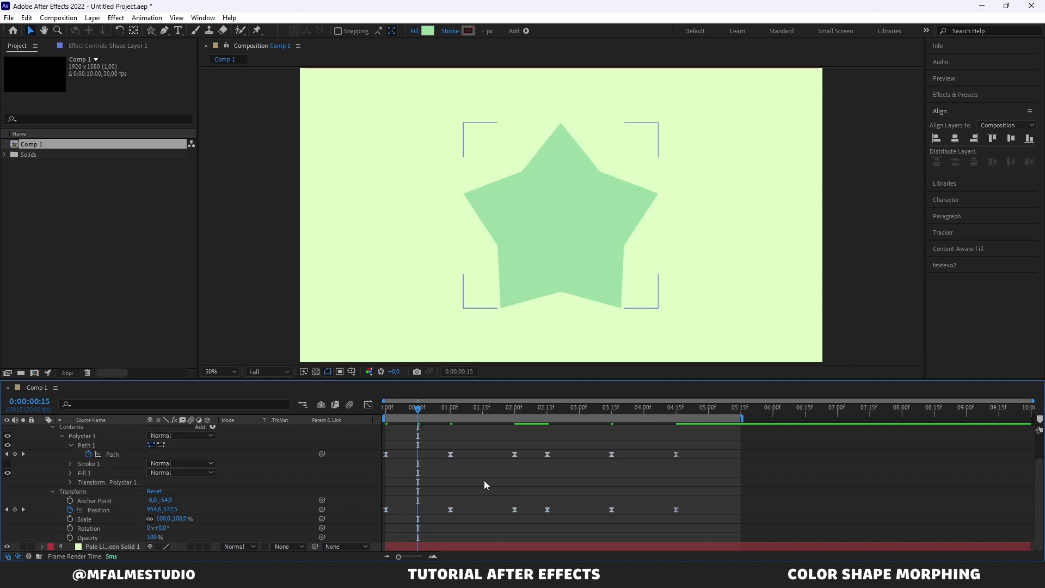
scroll(210, 468, "up", 2)
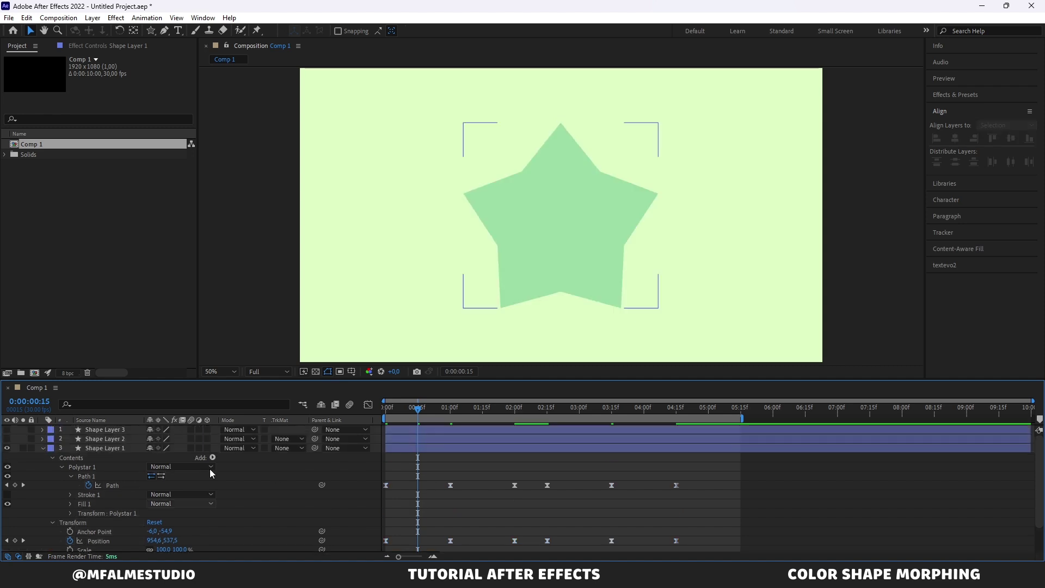
Turn on Shape Layer 1's motion blur switch and preview the animation from the start
left_click(190, 448)
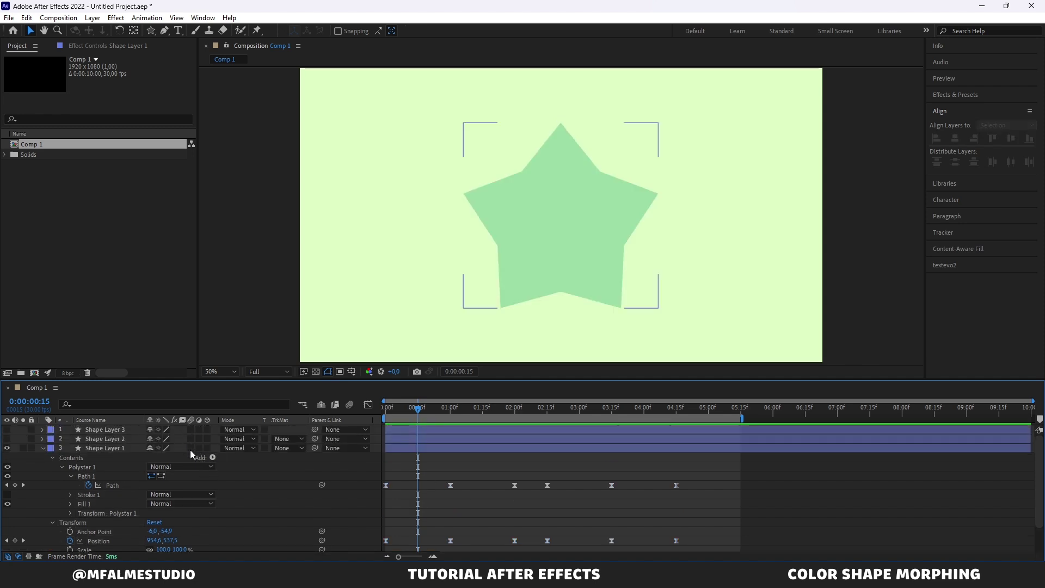
left_click_drag(443, 413, 366, 407)
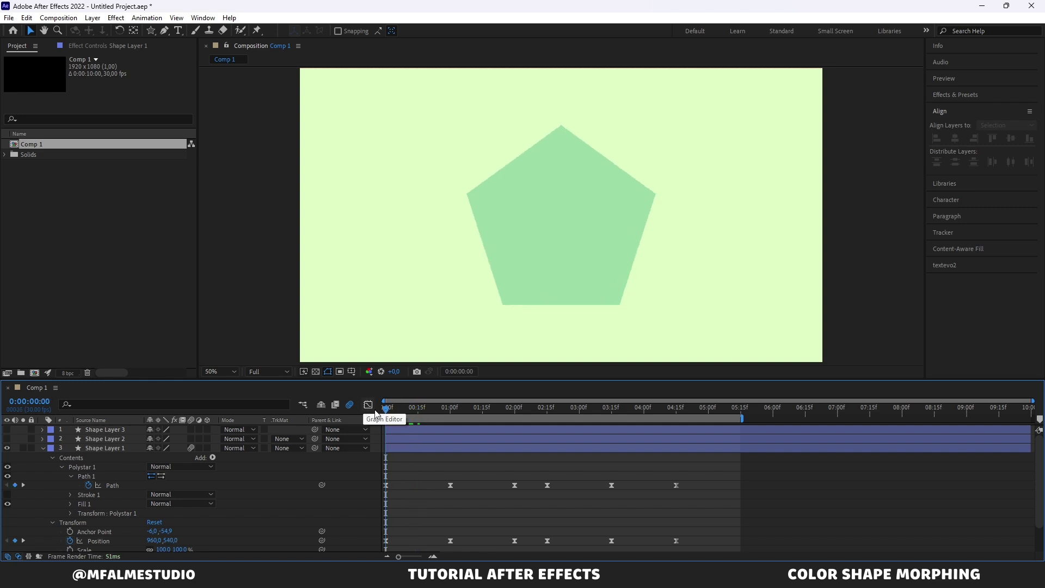
key("space")
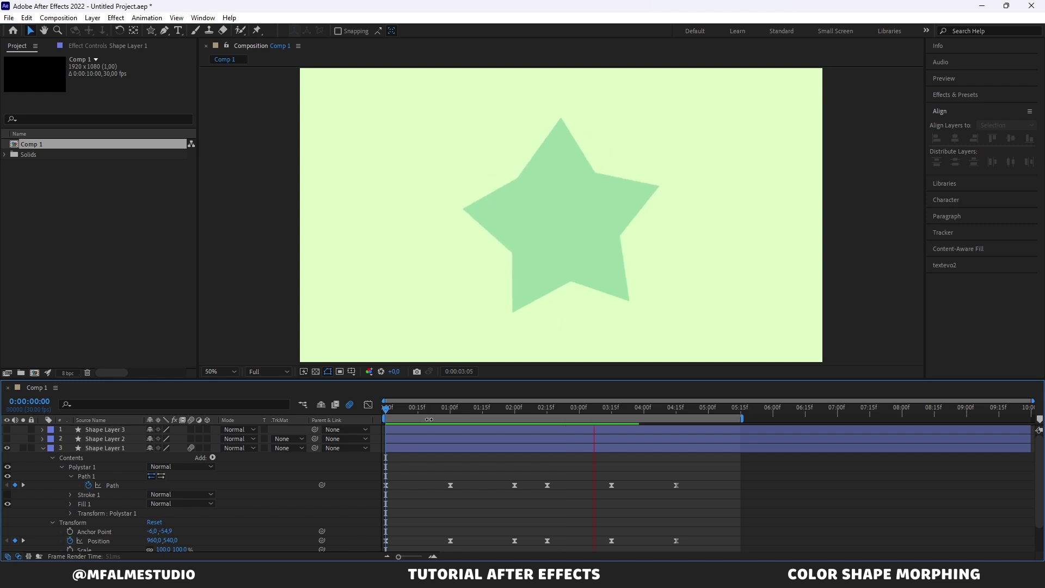
key("space")
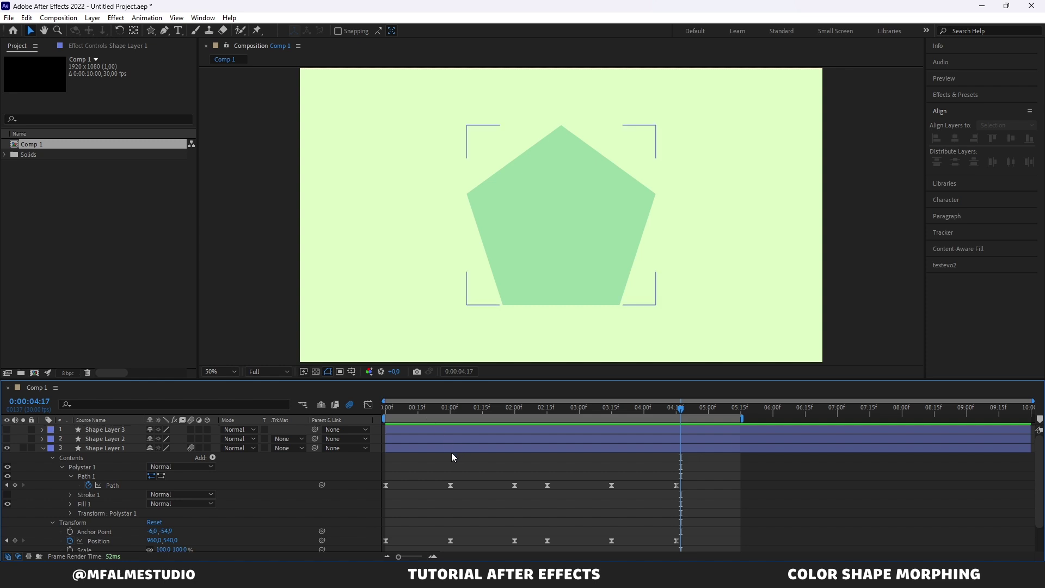
Search 'fill' in Effects & Presets and apply Generate > Fill to Shape Layer 1
left_click(485, 448)
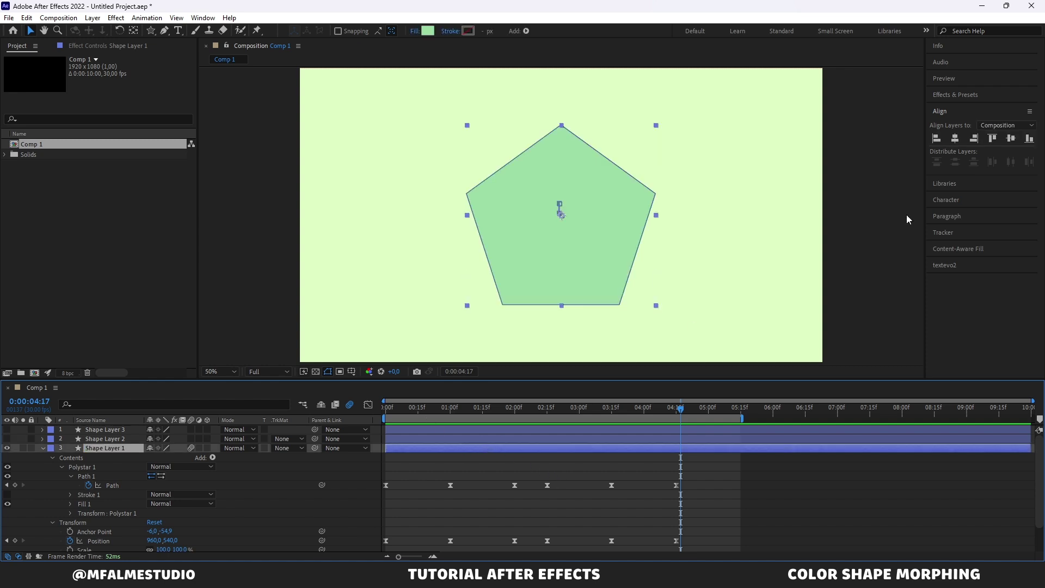
left_click(958, 94)
left_click(947, 109)
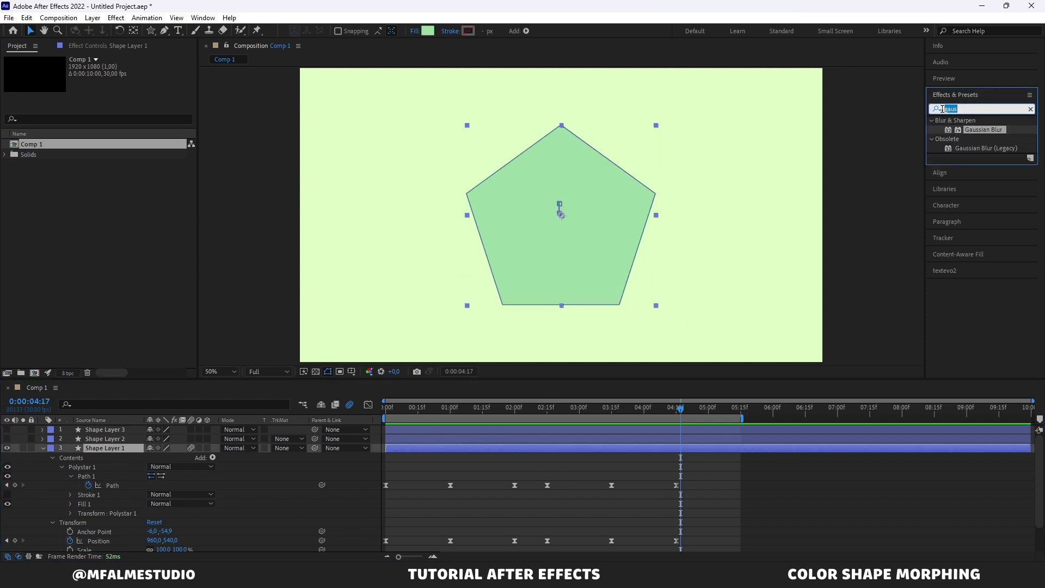
type("fill")
left_click(943, 110)
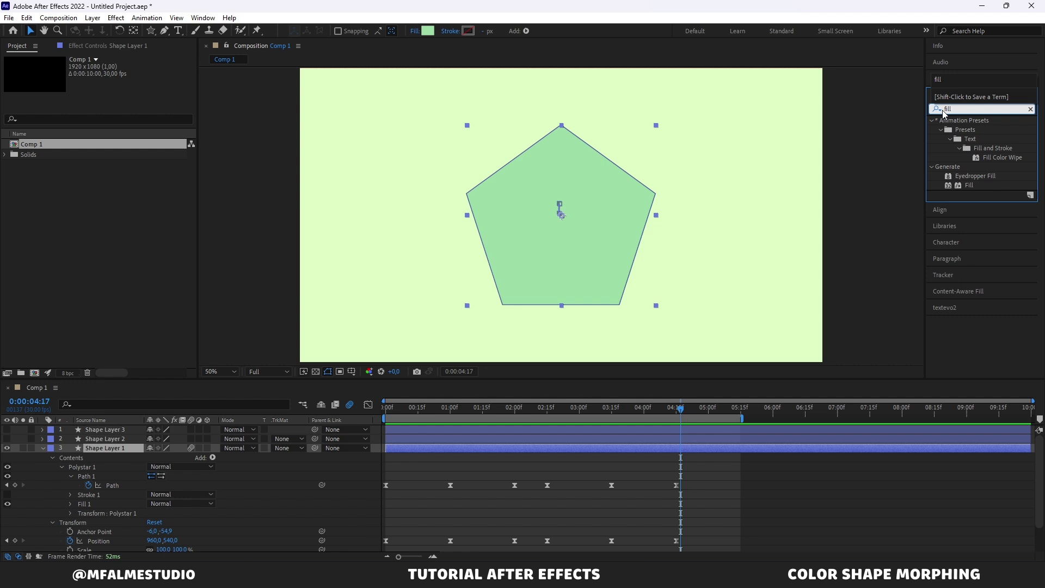
double_click(975, 185)
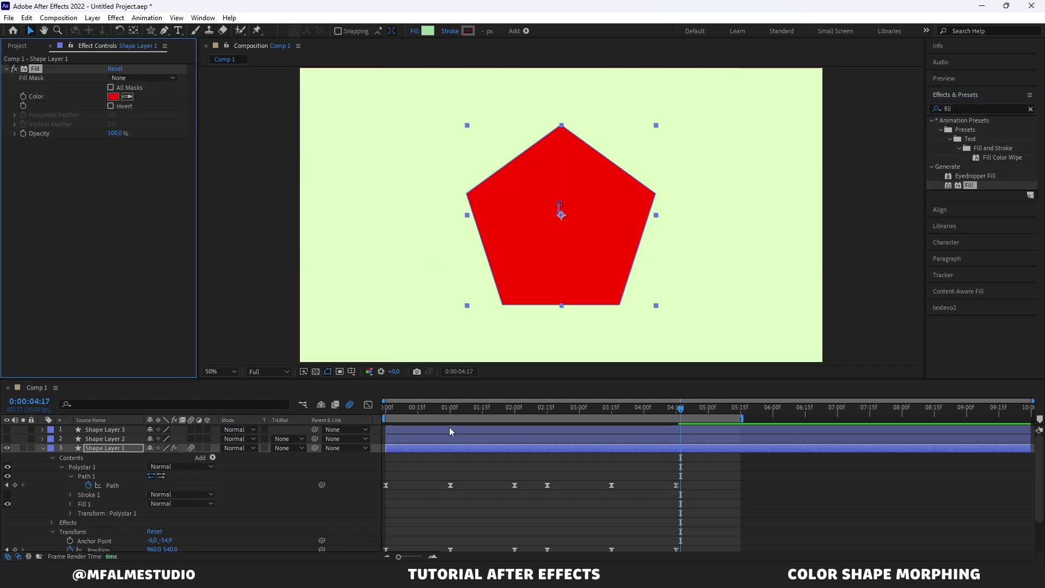
left_click(357, 413)
key("Home")
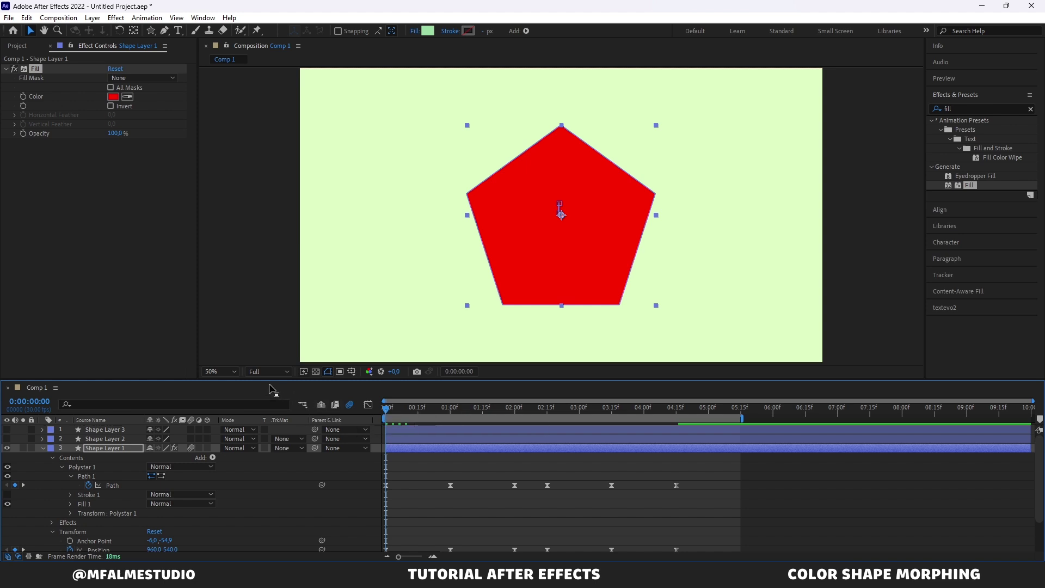
scroll(409, 484, "down", 2)
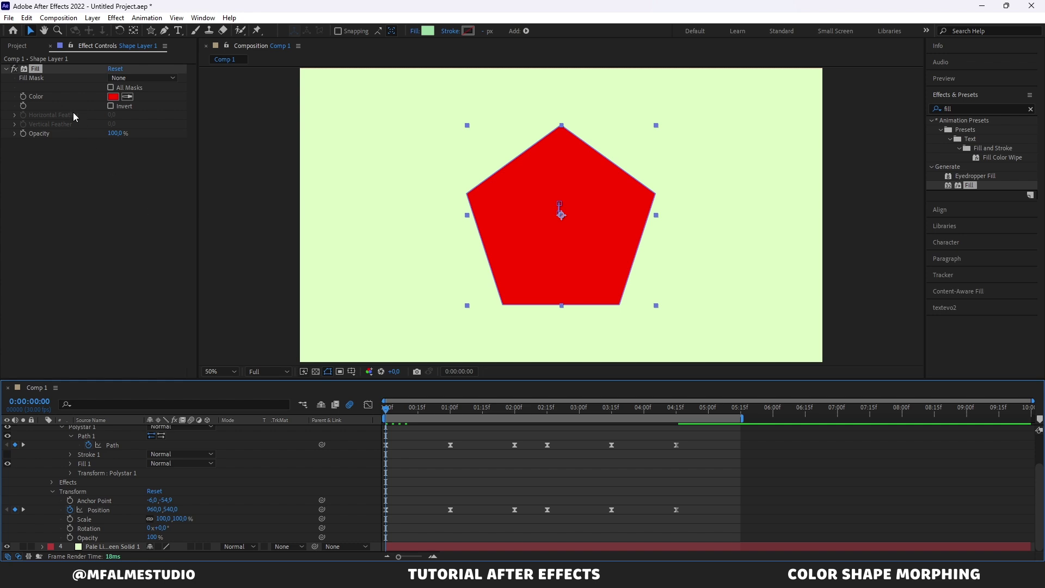
Keyframe the Fill Color at 0:00 as pale green 9CDBA6, pasted from the notes
left_click(23, 96)
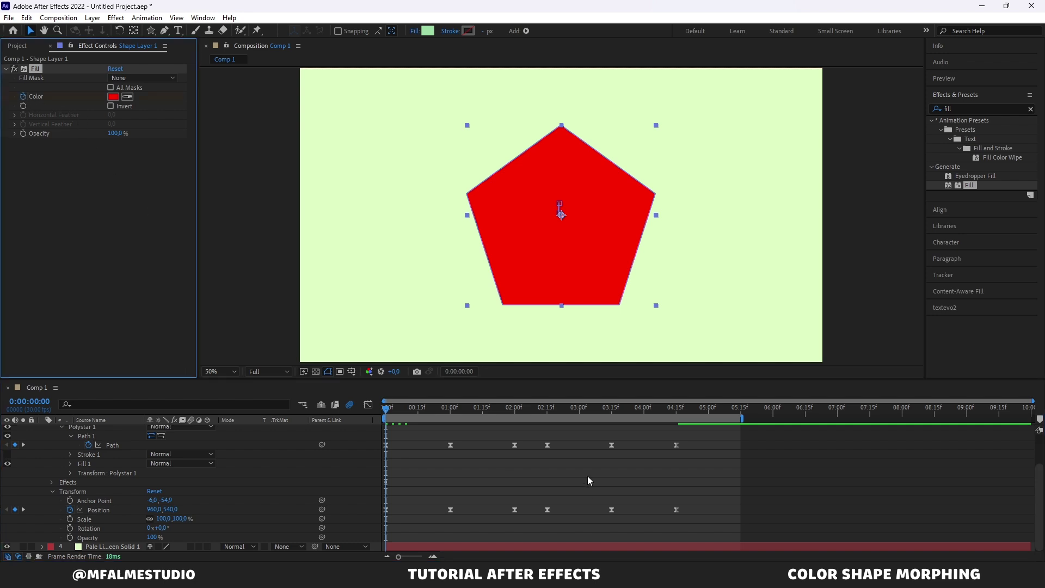
key("alt+Tab")
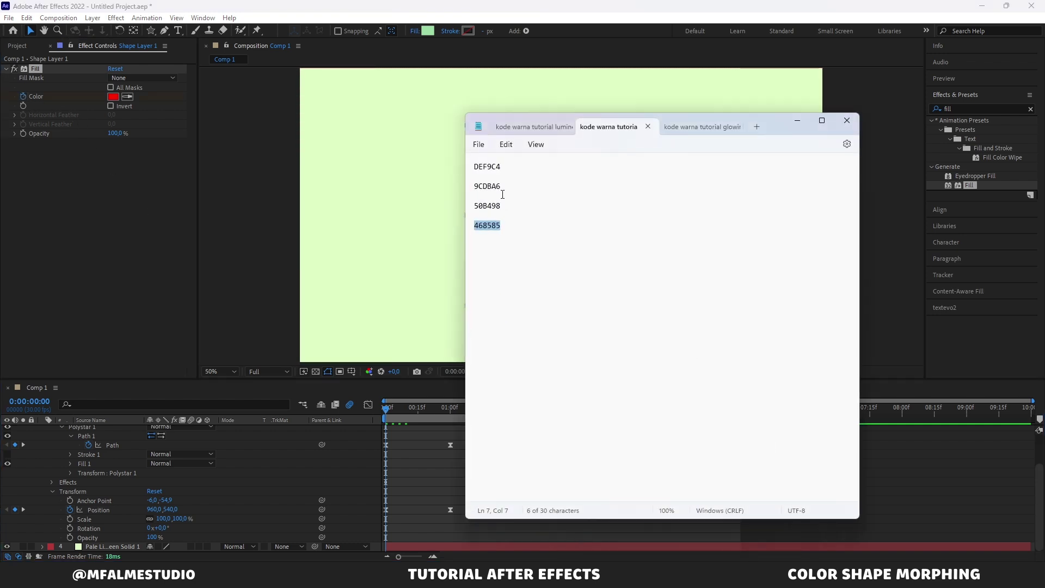
double_click(493, 186)
key("ctrl+c")
left_click(797, 120)
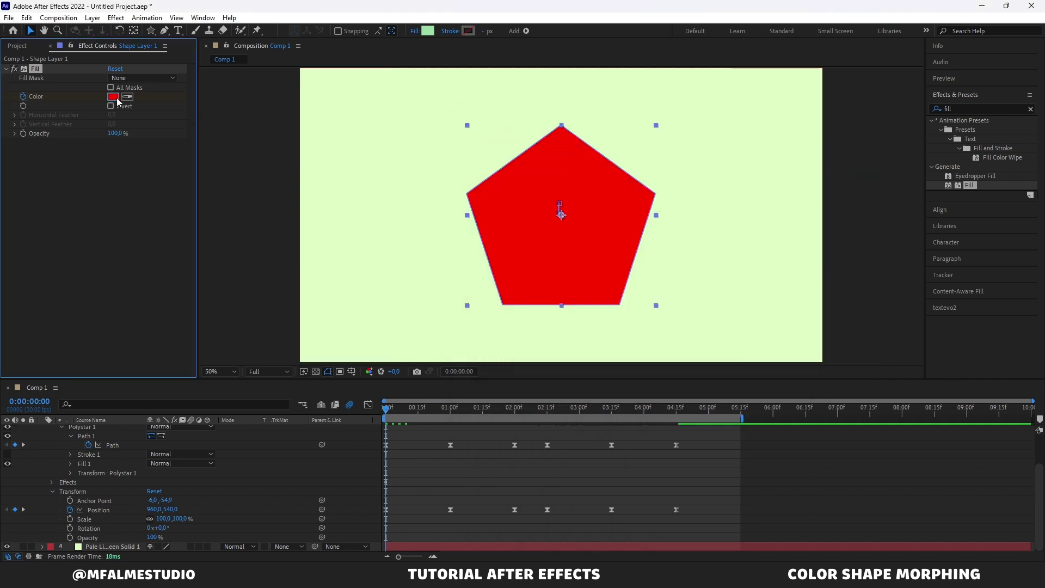
left_click(113, 96)
key("ctrl+v")
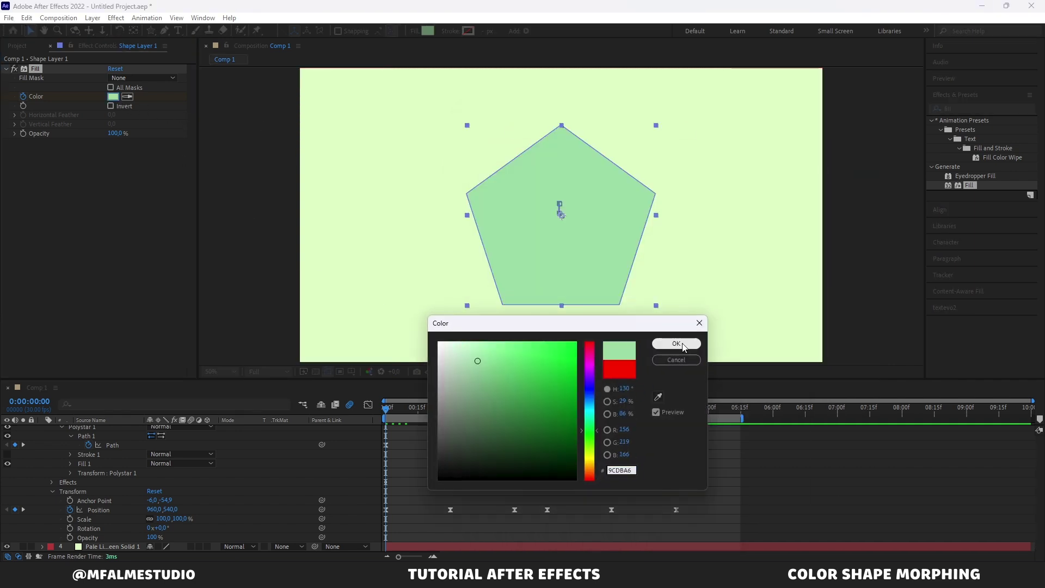
left_click(676, 344)
At 1:00, paste 50B498 into the Fill Color picker for the star
left_click_drag(434, 409, 450, 410)
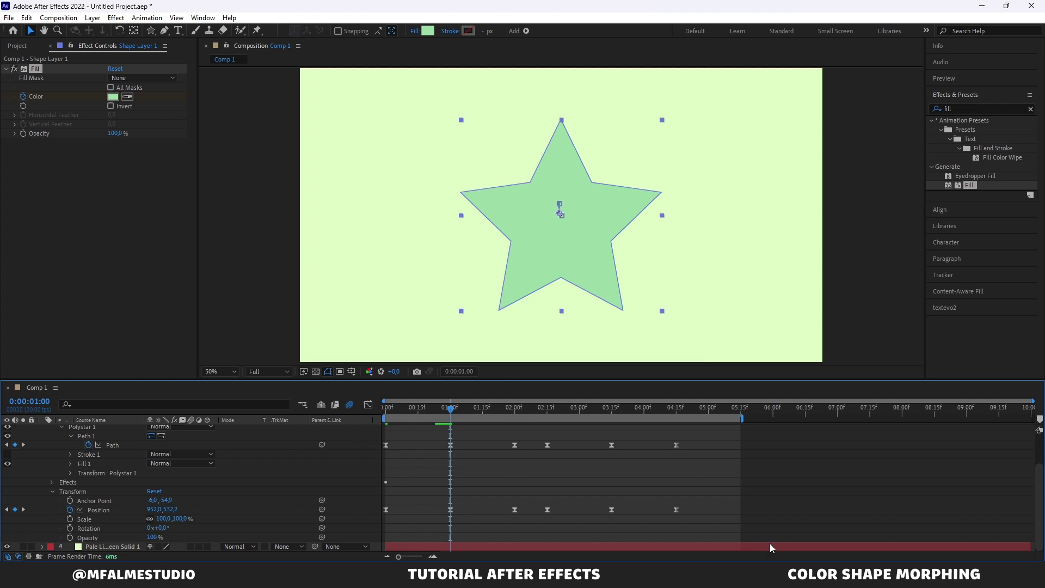
key("alt+Tab")
left_click_drag(500, 207, 472, 207)
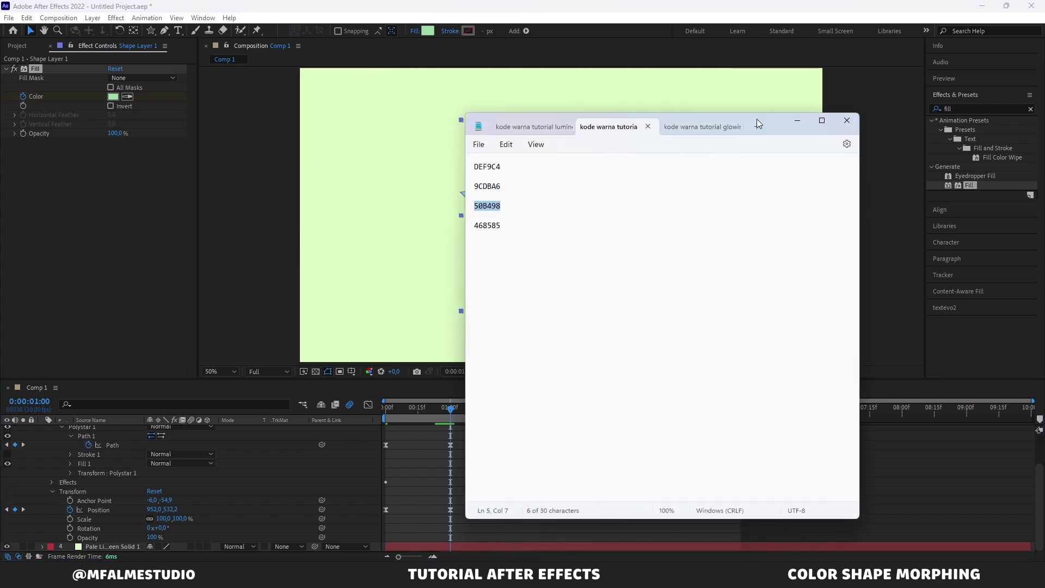
left_click(797, 120)
left_click(115, 98)
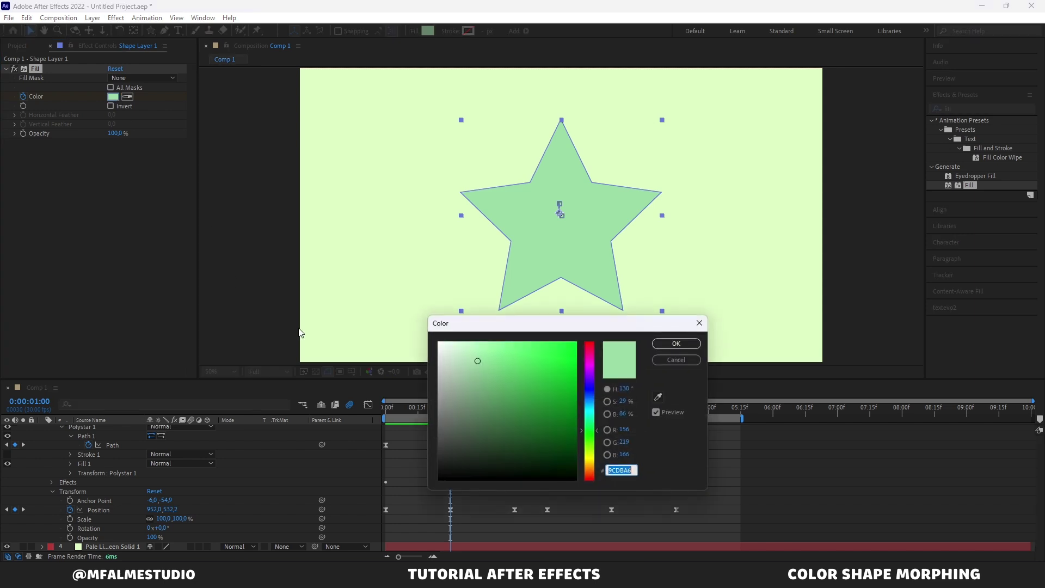
type("50B498")
Confirm the star's 50B498 fill, then give the hexagon at 2:00 the dark teal fill 468585
left_click(671, 344)
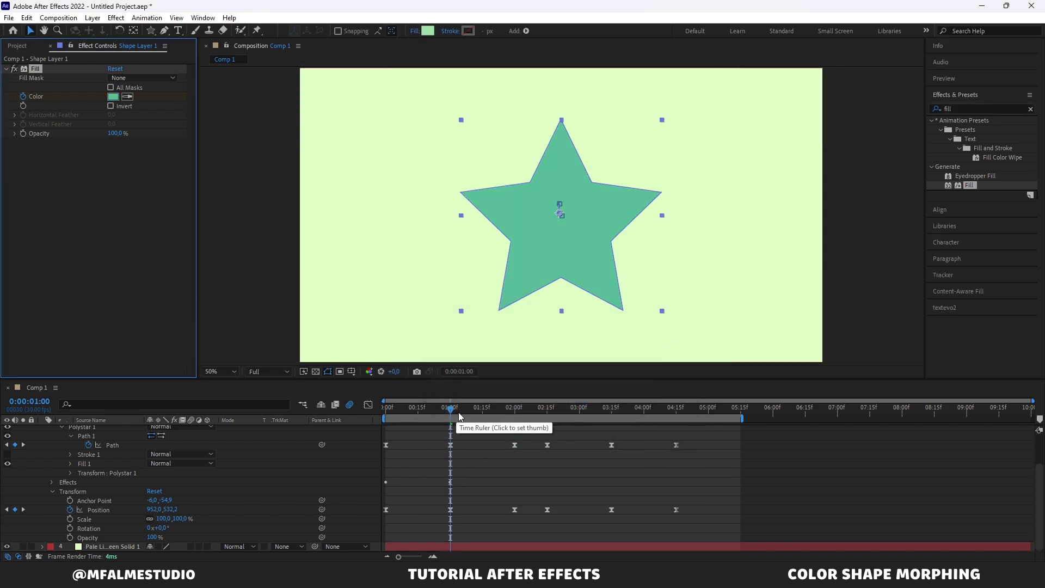
key("space")
left_click(515, 417)
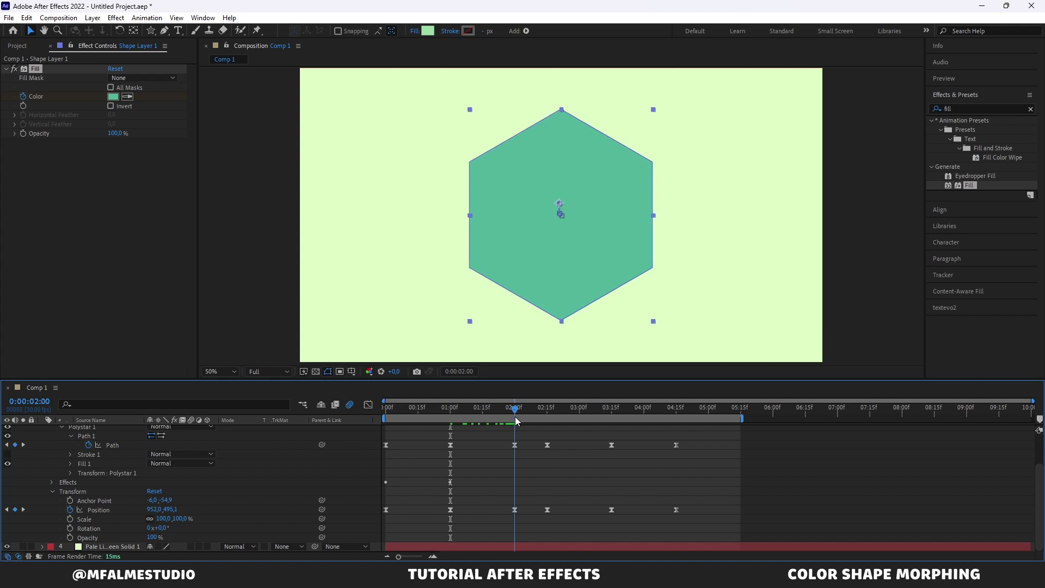
key("alt+Tab")
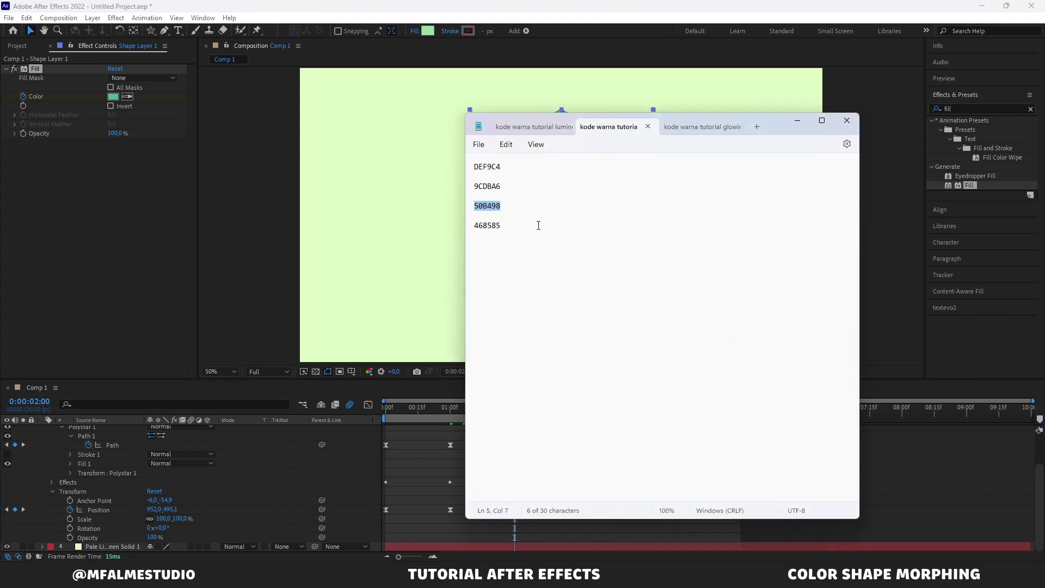
left_click_drag(536, 227, 492, 227)
left_click(797, 120)
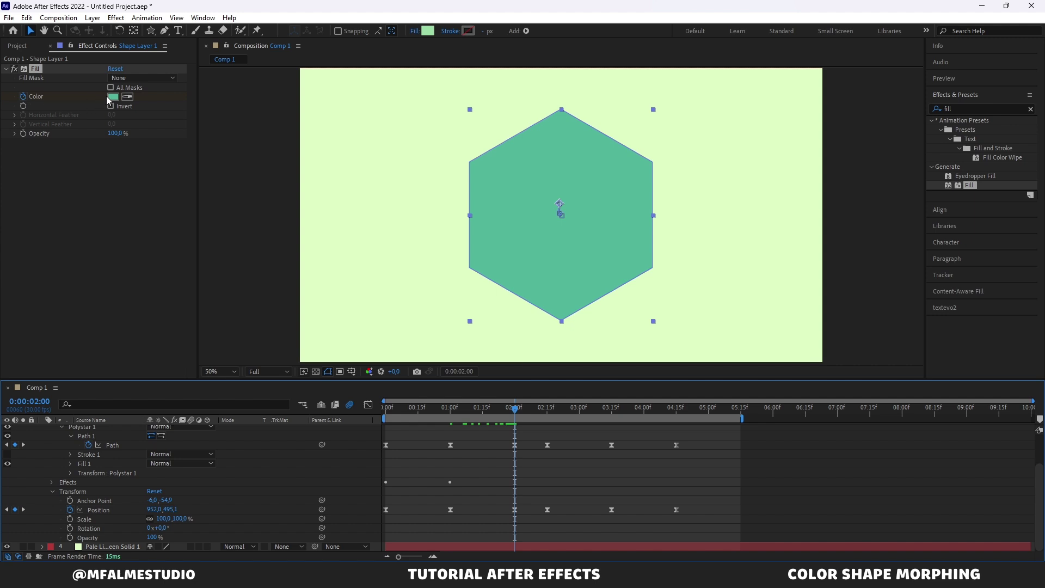
left_click(108, 98)
type("468585")
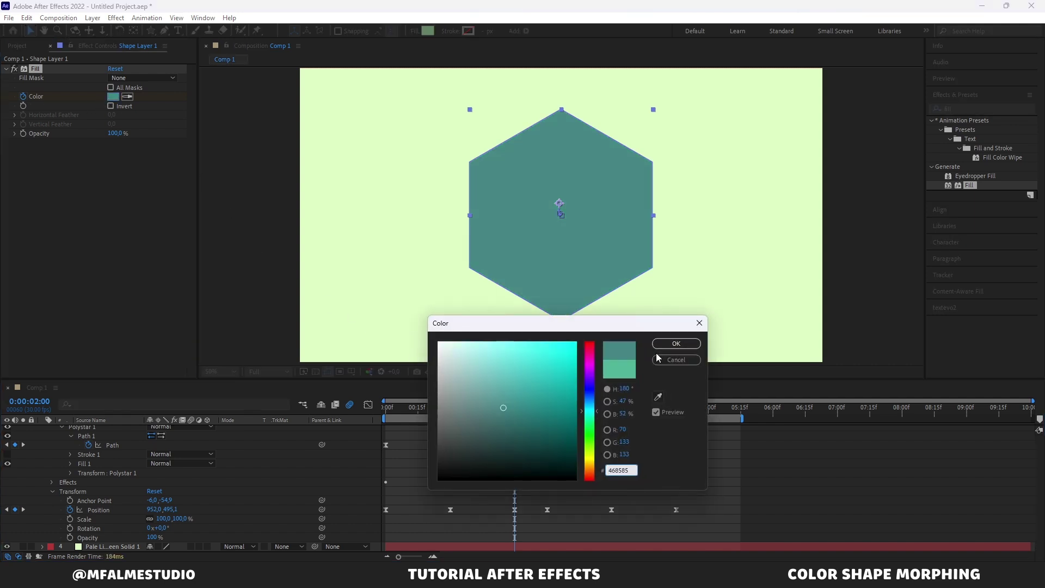
left_click(663, 344)
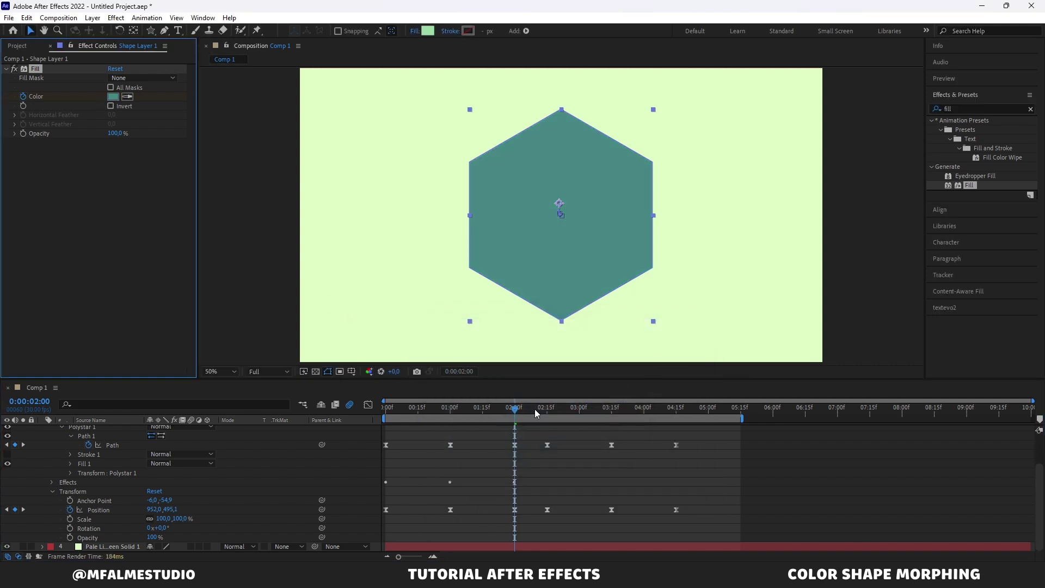
At 2:15, expand Effects > Fill to show the Fill Color keyframes in the timeline
left_click_drag(536, 409, 546, 408)
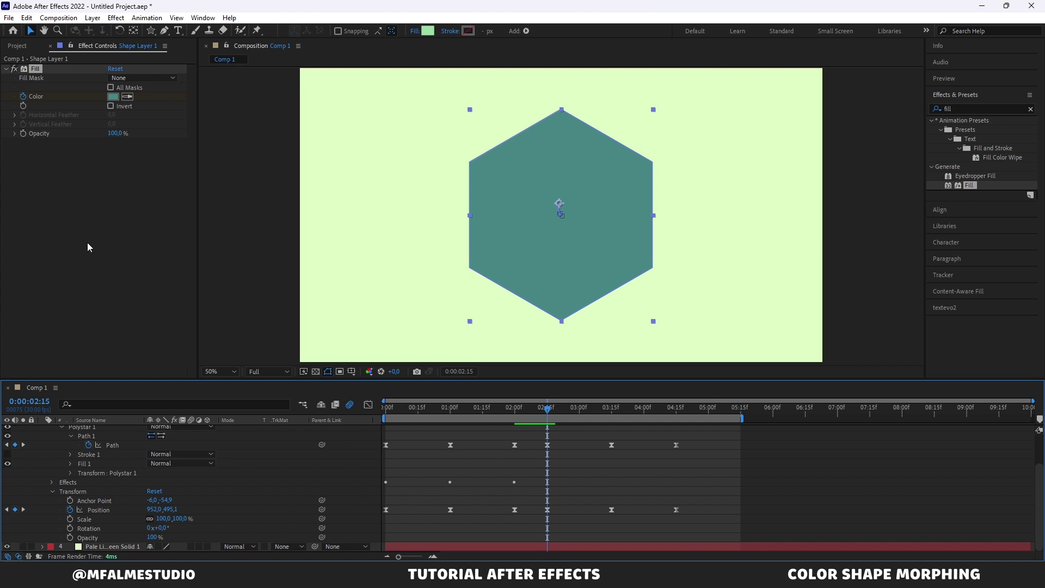
left_click(52, 483)
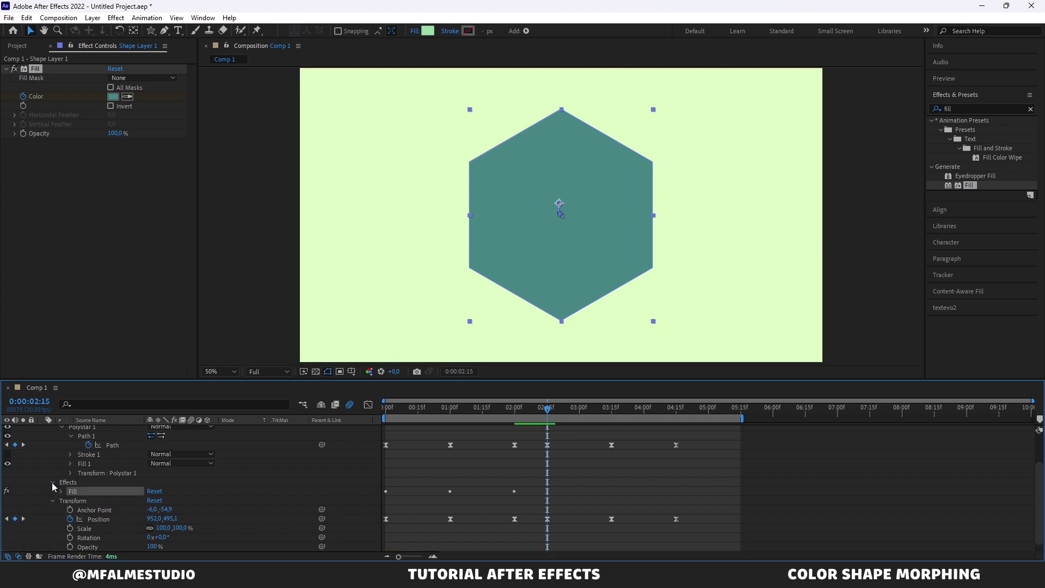
left_click(61, 491)
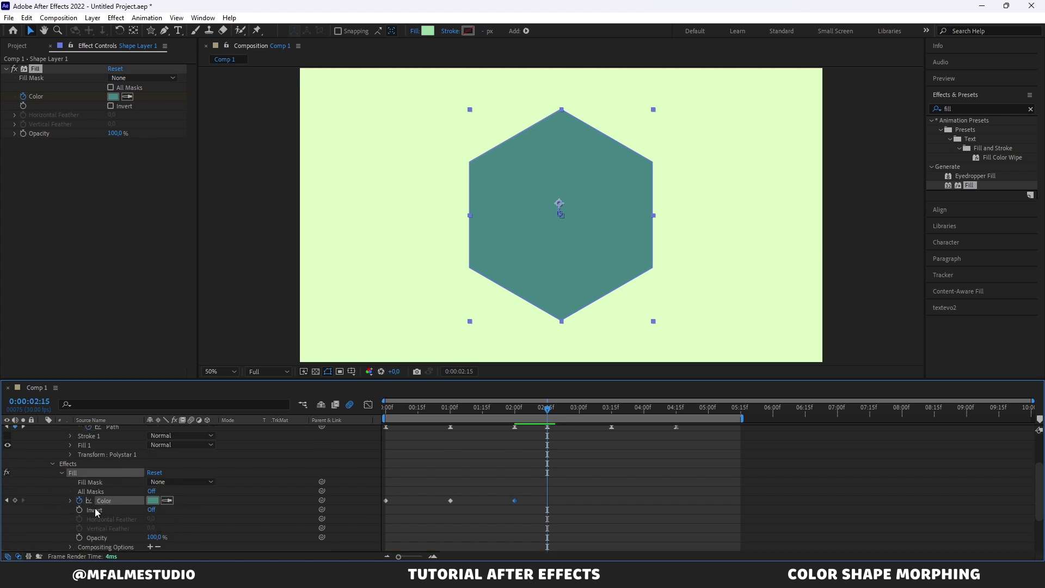
left_click(70, 501)
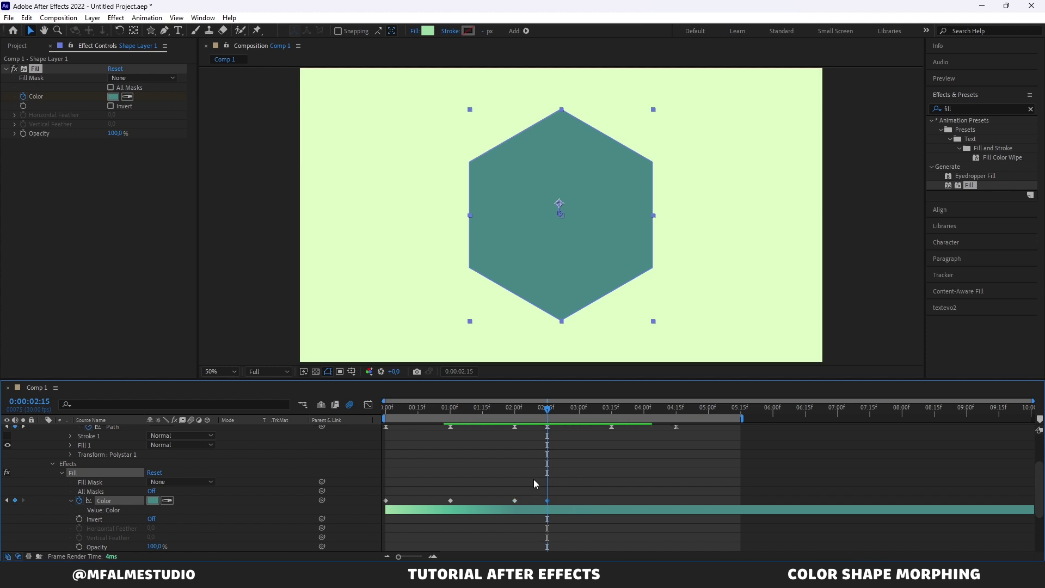
Paste the star's green Color keyframe at 3:15 and the opening pale green keyframe at 4:15
left_click_drag(601, 415, 613, 414)
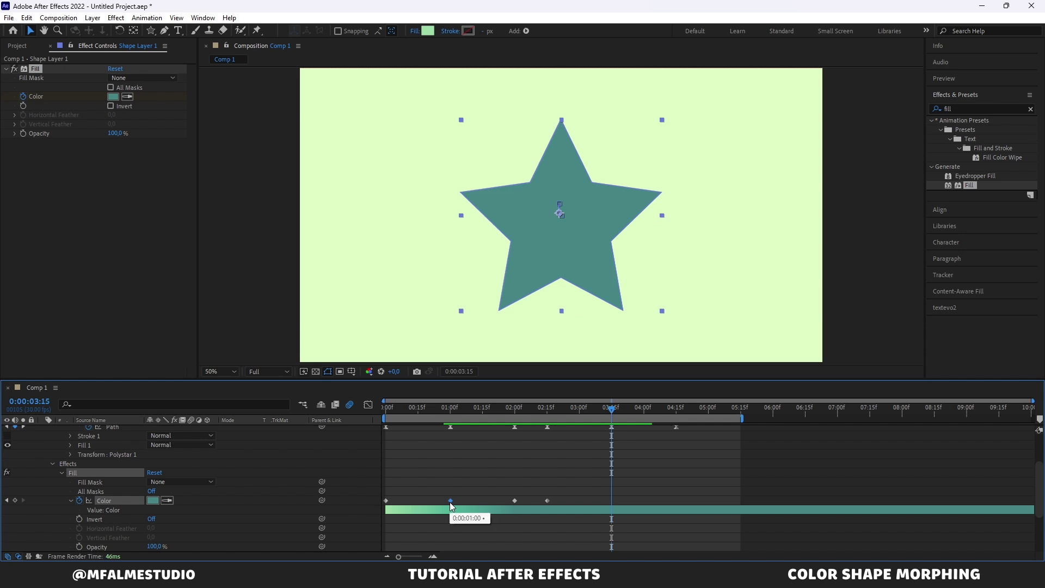
key("ctrl+v")
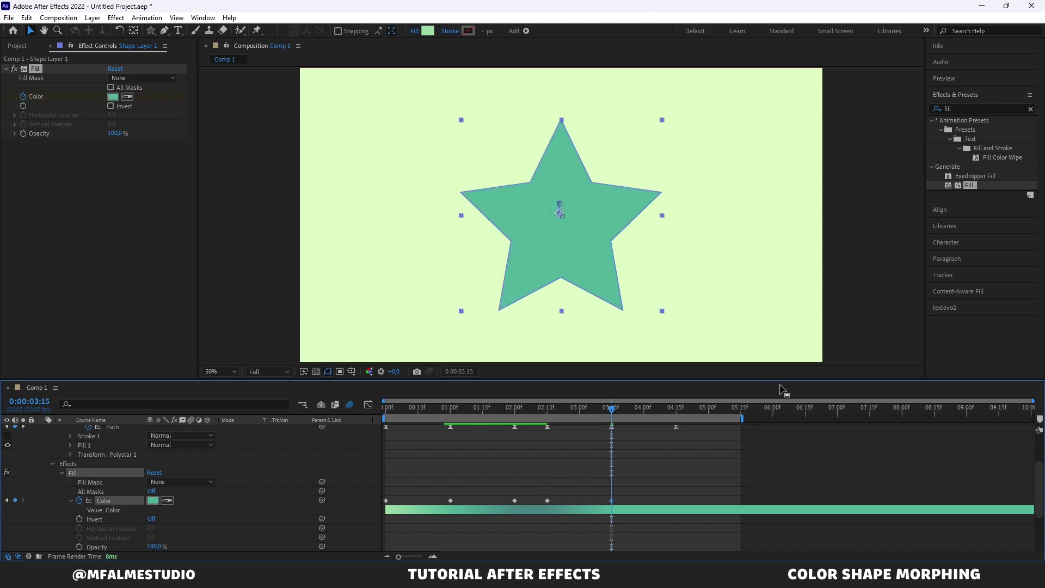
left_click(671, 409)
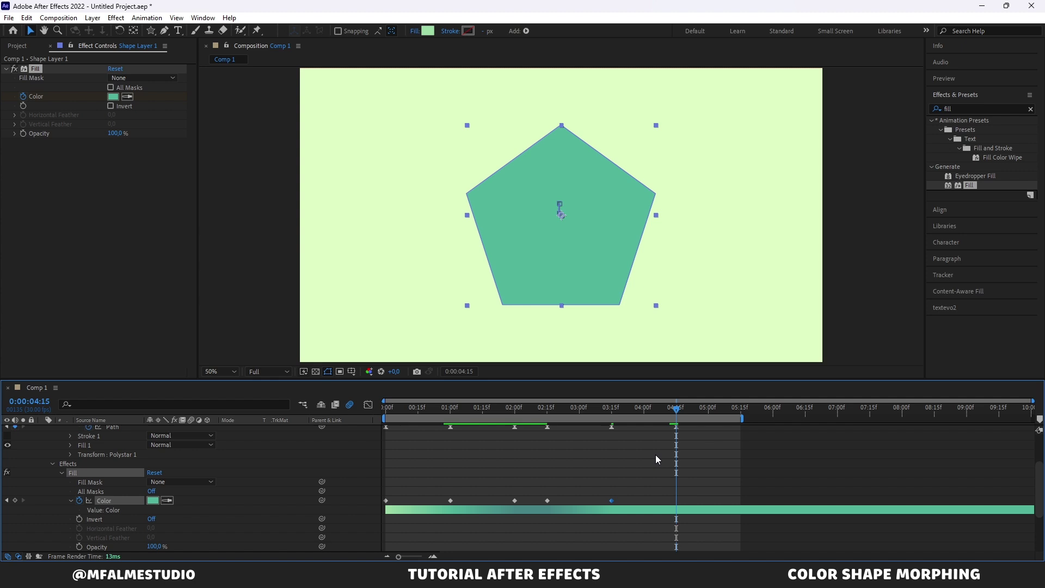
left_click(387, 501)
left_click(386, 498)
key("ctrl+c")
key("ctrl+v")
left_click_drag(580, 412, 335, 410)
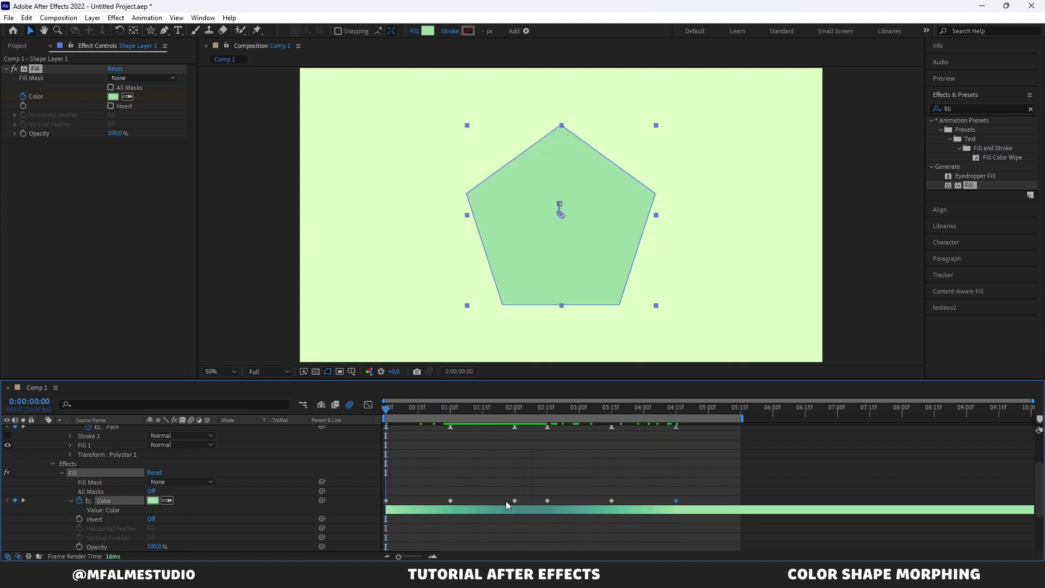
left_click(420, 433)
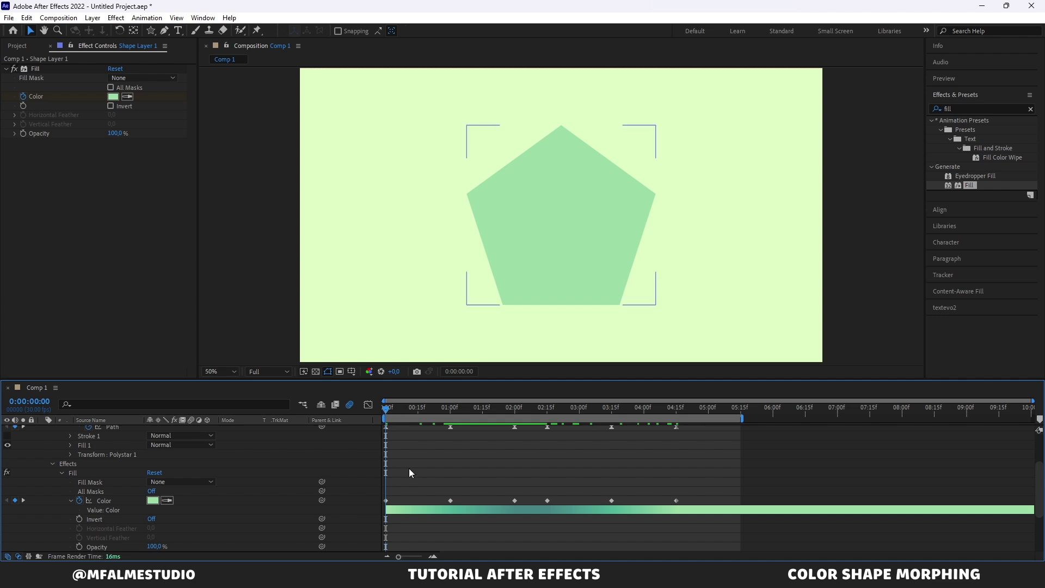
Play the preview of Shape Layer 1 morphing pentagon to star to hexagon with shifting green fills
key("space")
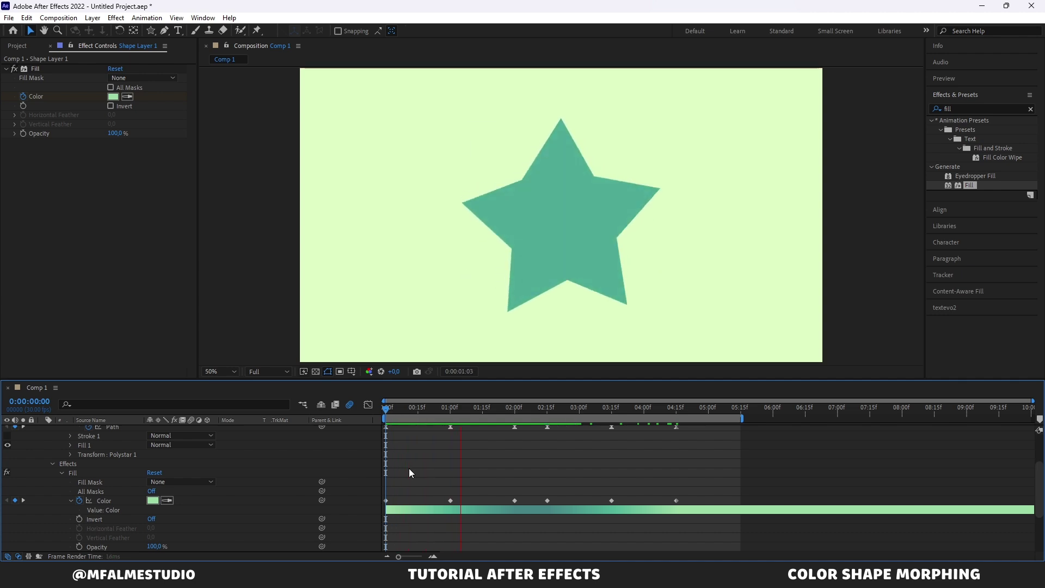